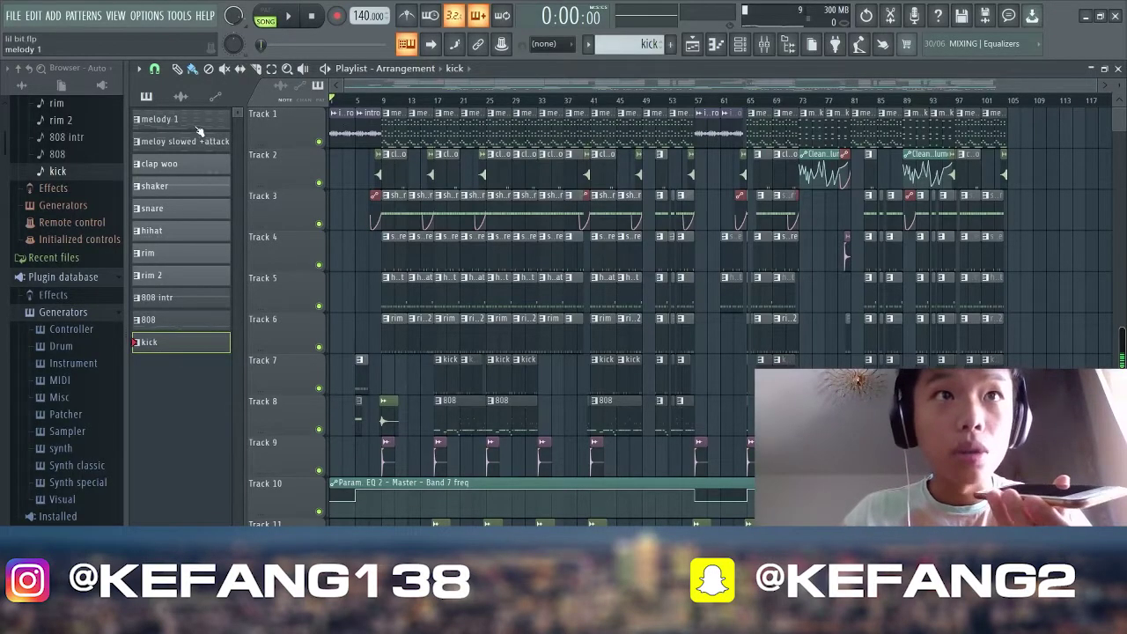
# Show the melody 1 pattern's OS_DD_C_Rusty_Key notes in the piano roll and play the pattern in pattern mode
pyautogui.click(202, 124)
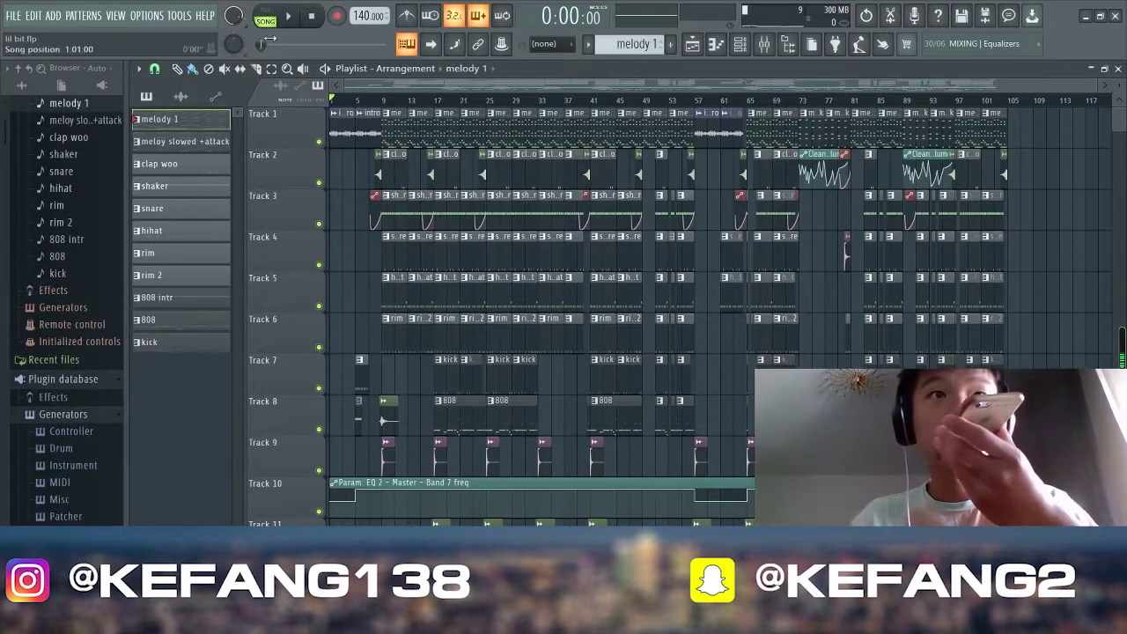
pyautogui.click(265, 17)
pyautogui.click(716, 43)
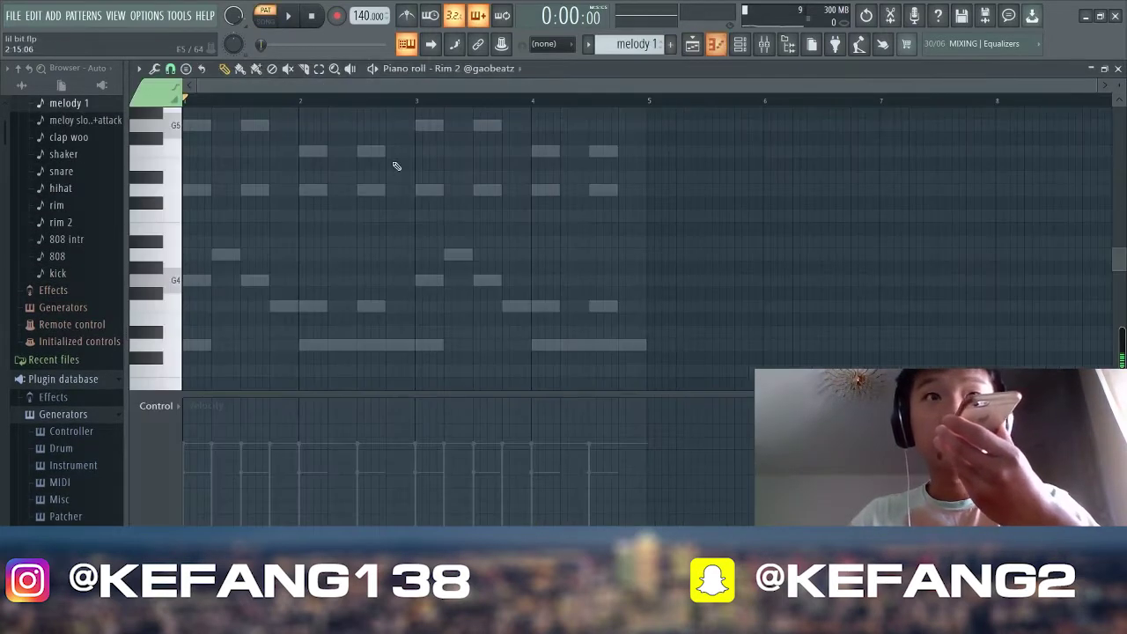
pyautogui.doubleClick(264, 127)
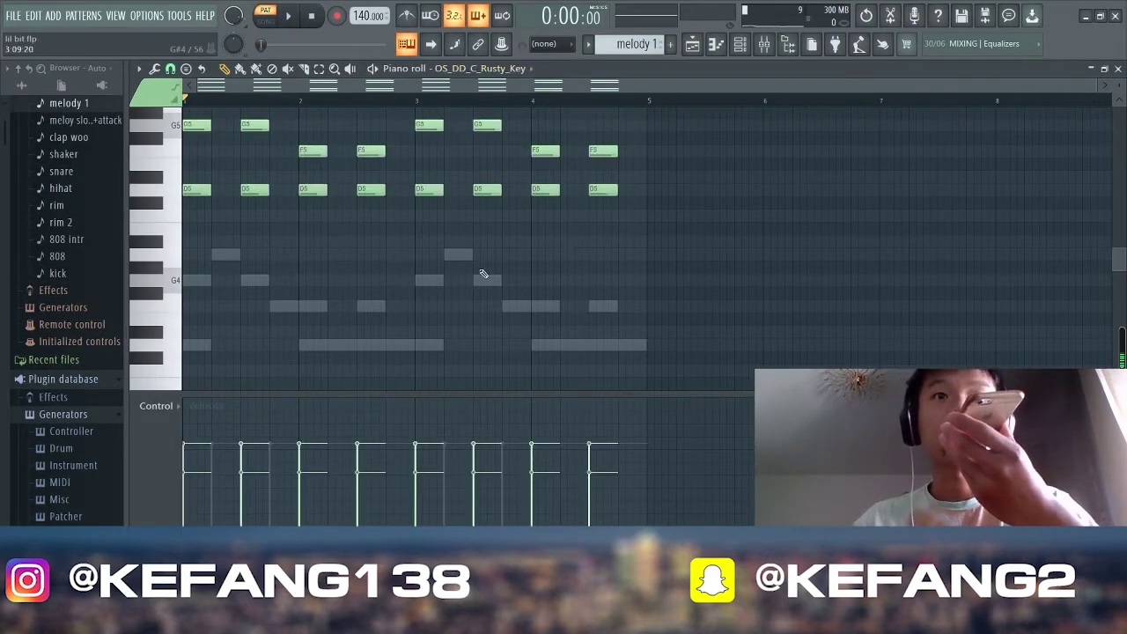
pyautogui.scroll(4, 710, 179)
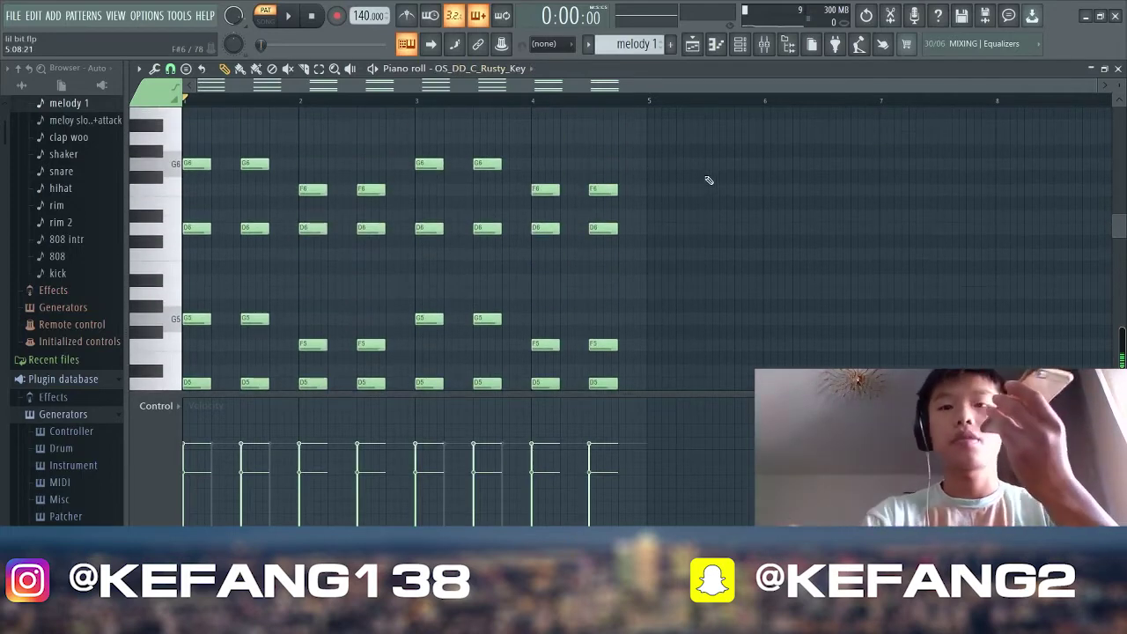
pyautogui.press('space')
pyautogui.scroll(-1, 845, 223)
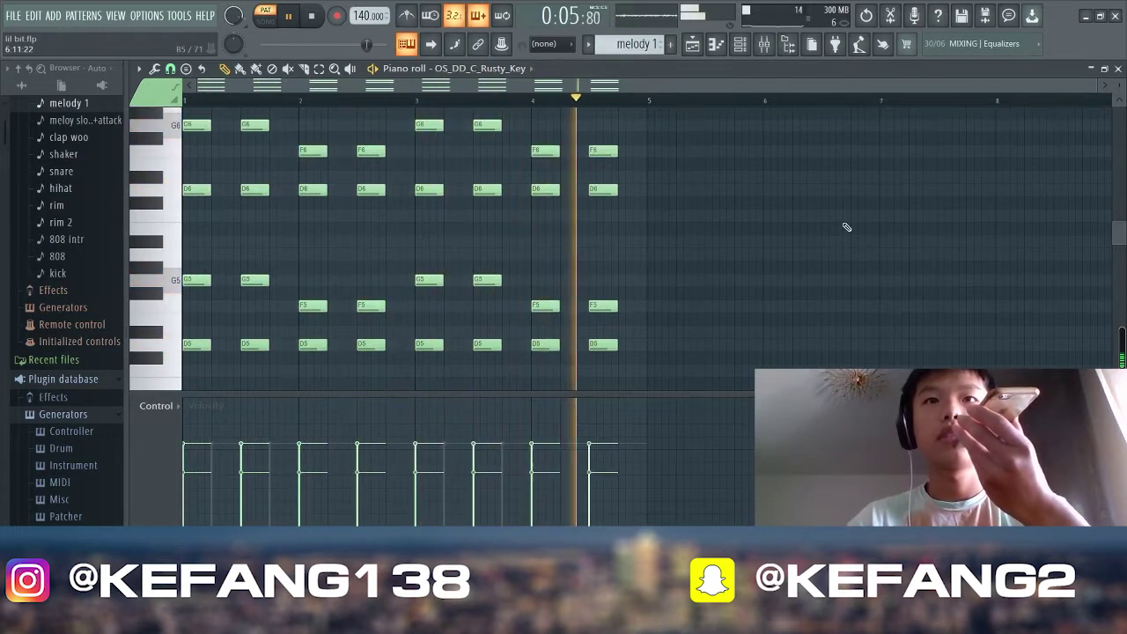
pyautogui.press('space')
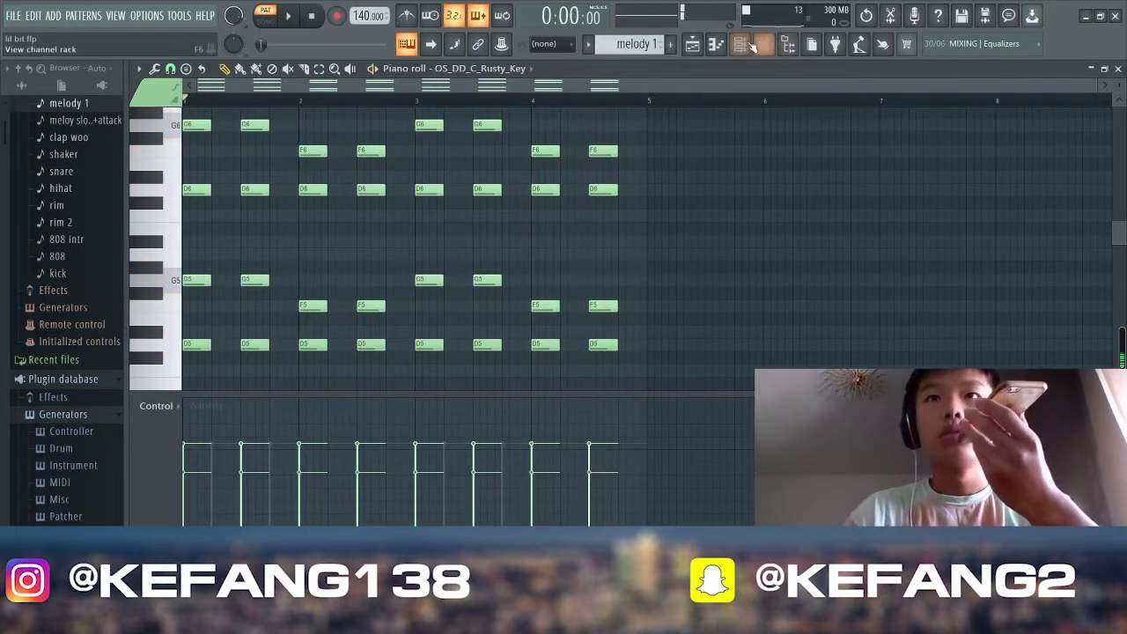
# Inspect the sample settings of the OS_DD_C_Rusty_Key channel from the channel rack and close them
pyautogui.press('F6')
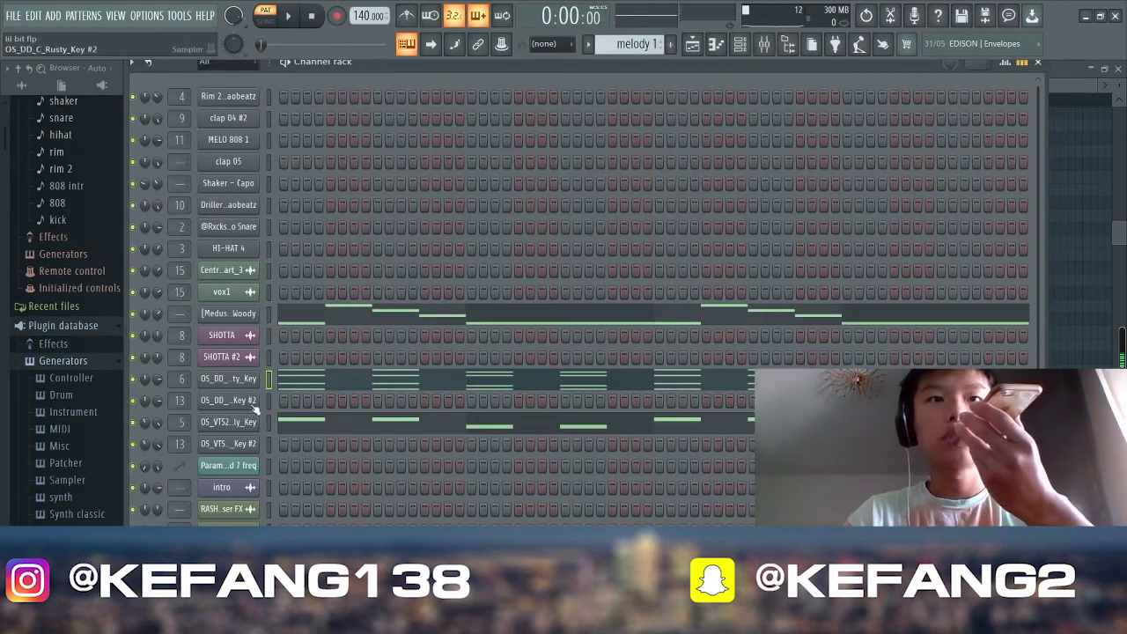
pyautogui.click(254, 385)
pyautogui.click(154, 149)
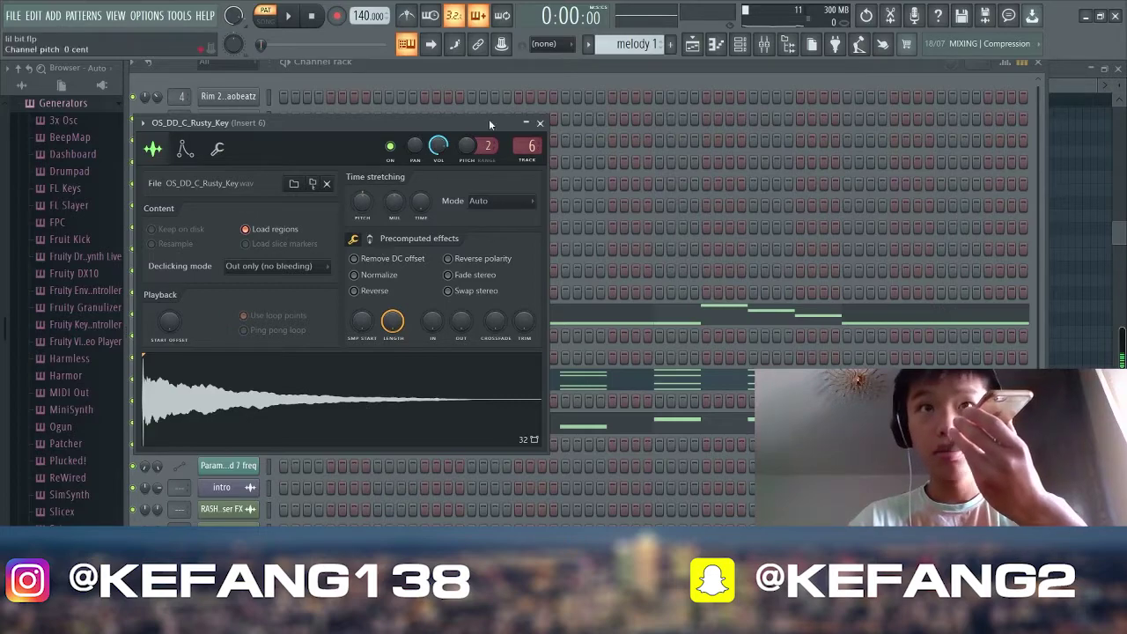
pyautogui.click(541, 123)
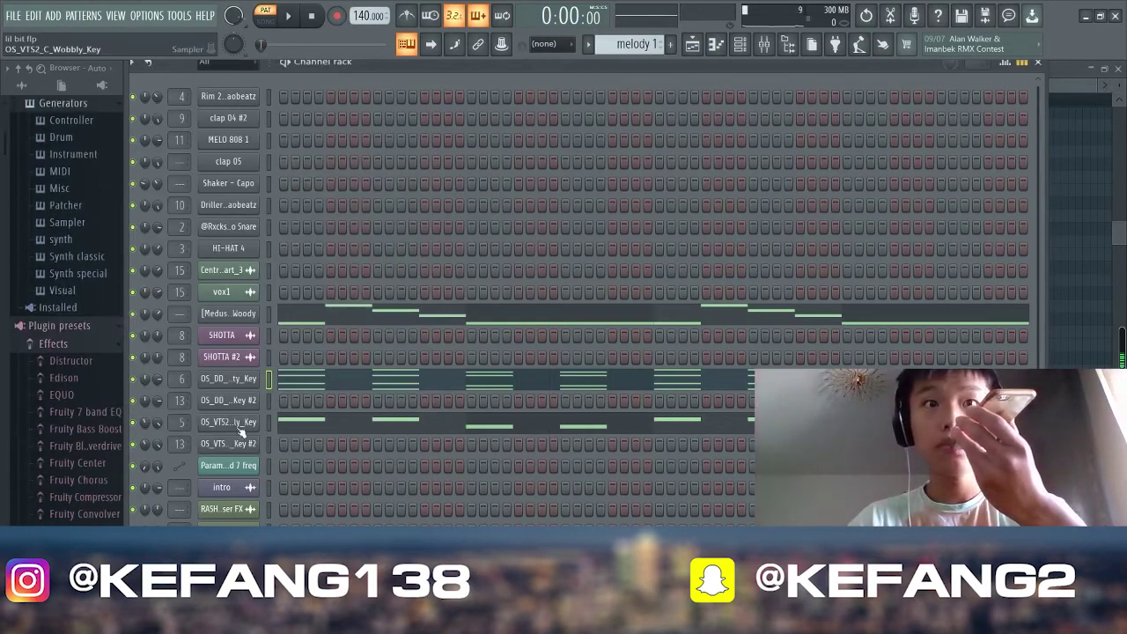
# Inspect the sample settings of the OS_VTS2_C_Wobbly_Key channel and close them
pyautogui.click(250, 426)
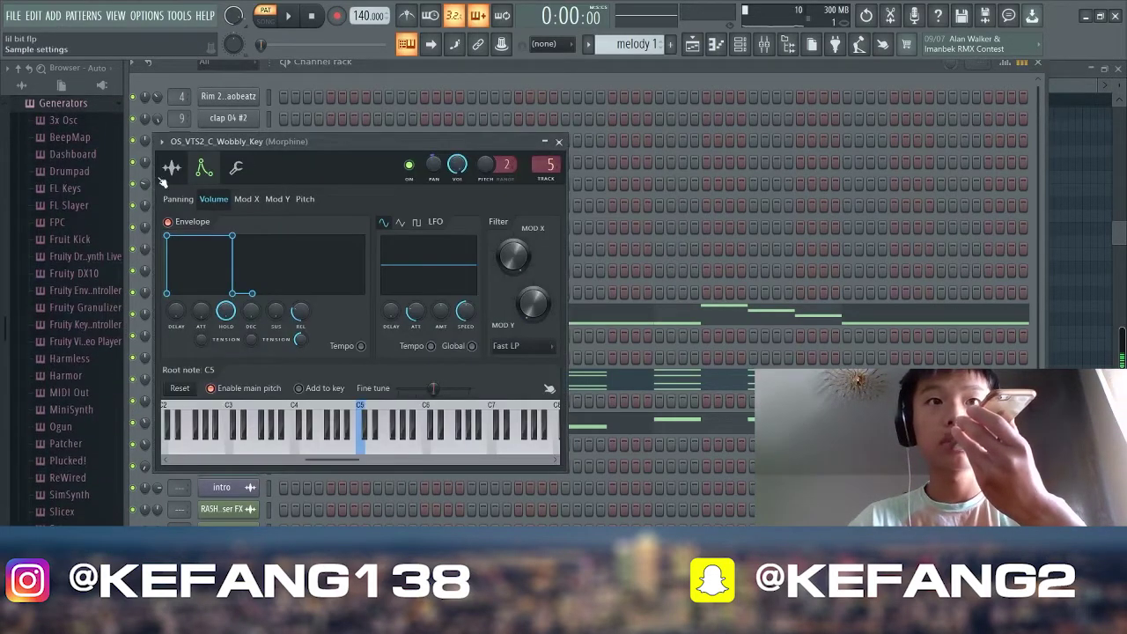
pyautogui.click(171, 167)
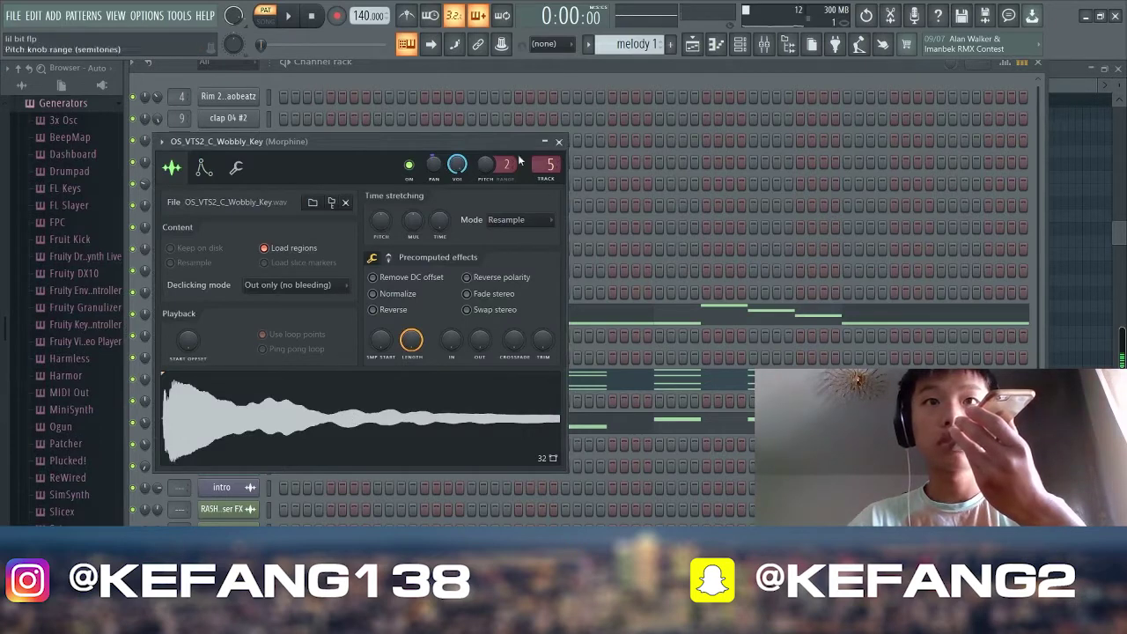
pyautogui.click(559, 142)
# Show the OS_VTS2_C_Wobbly_Key notes in the piano roll and undo the accidental velocity edit on the last note
pyautogui.click(574, 426)
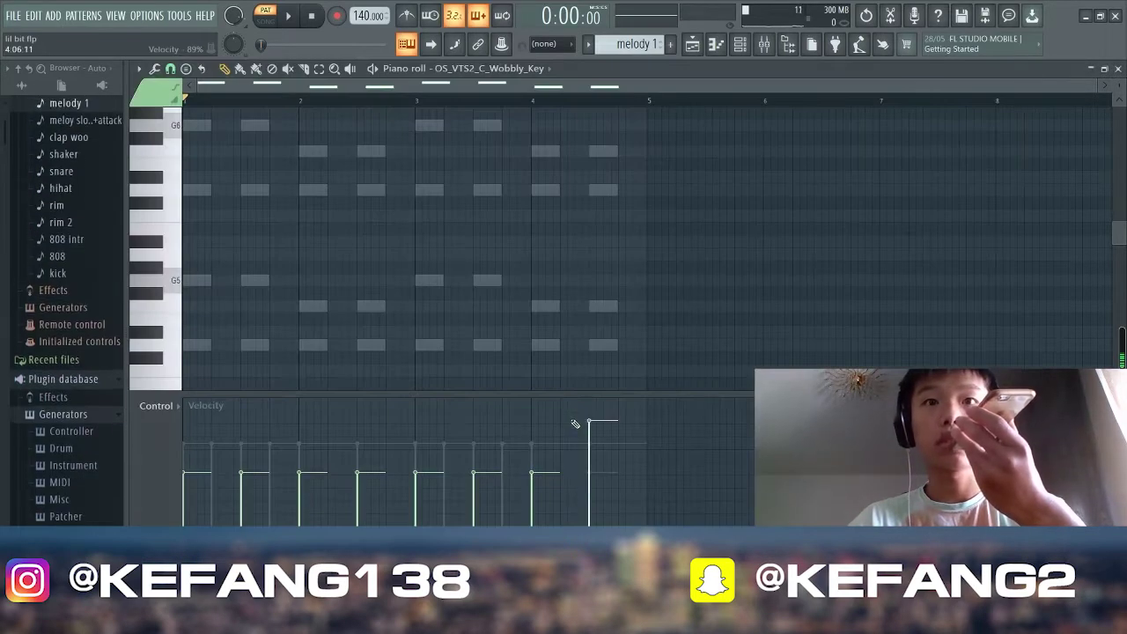
pyautogui.hotkey('ctrl', 'z')
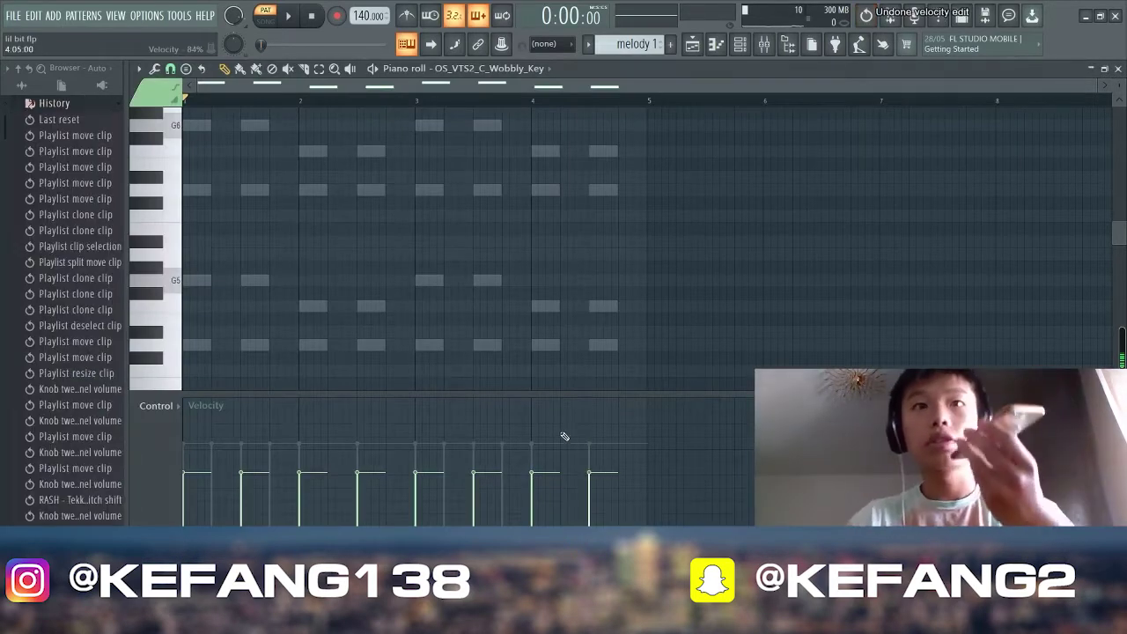
pyautogui.scroll(-2, 552, 426)
pyautogui.scroll(-3, 397, 290)
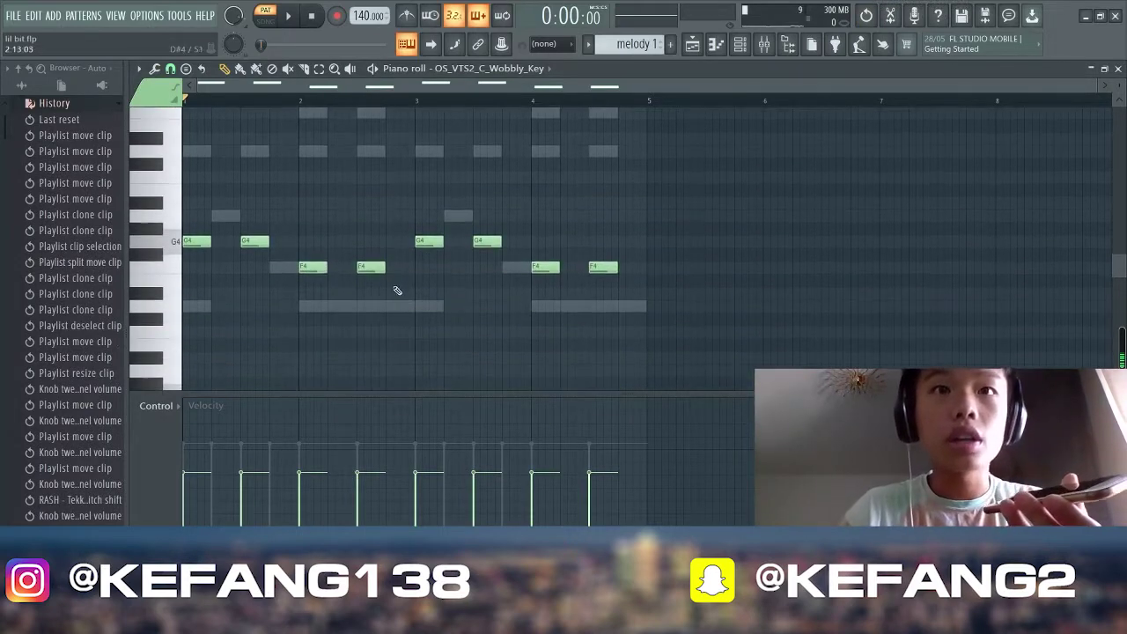
# Show the [Medusa] Mallet - Woody notes in the piano roll and play the melody 1 pattern
pyautogui.doubleClick(409, 308)
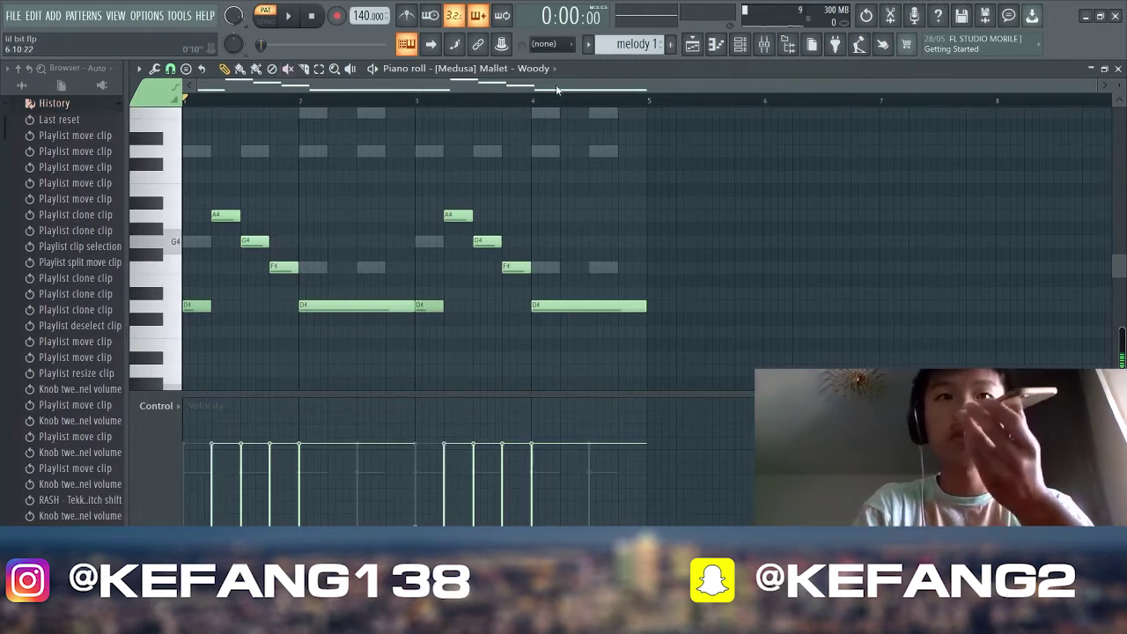
pyautogui.press('space')
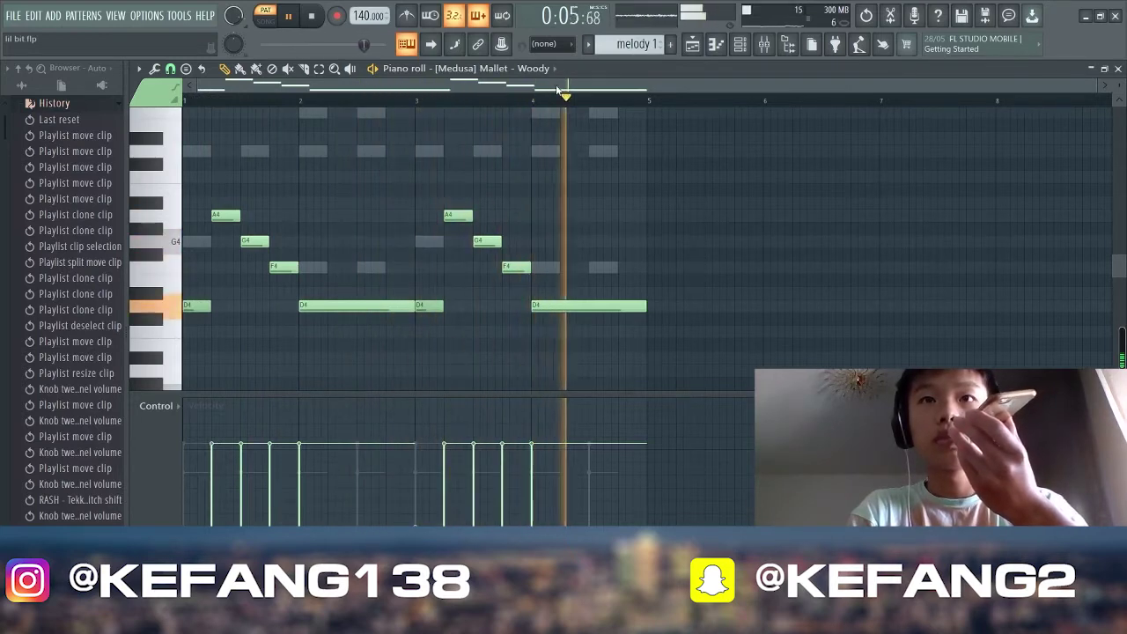
pyautogui.press('space')
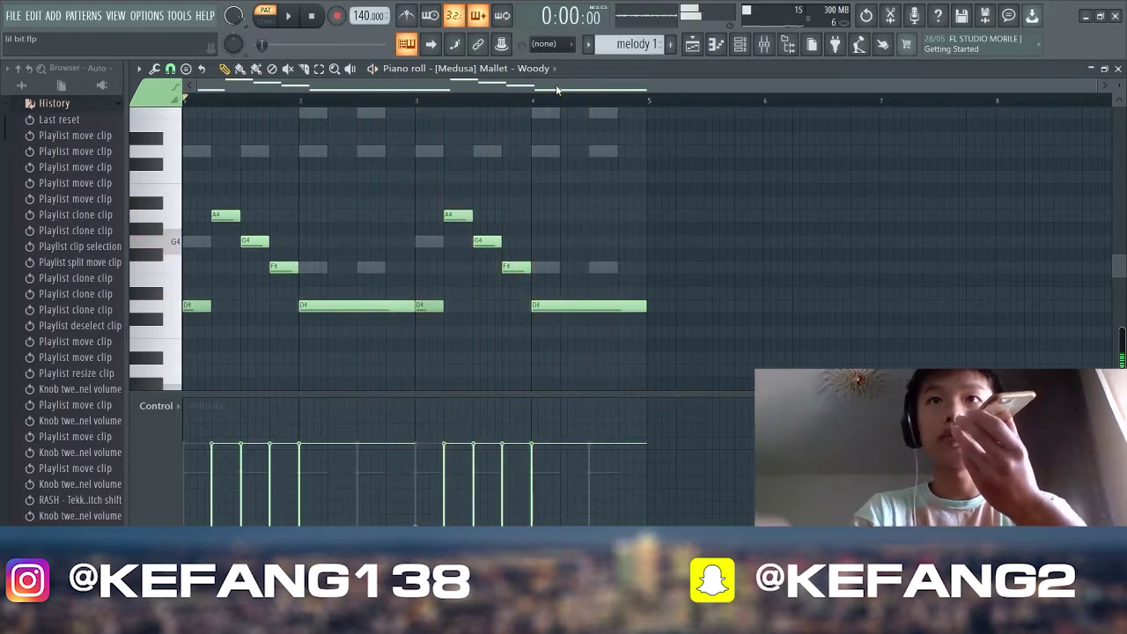
# Select the meloy slowed +attack pattern and examine its OS_DD_C_Rusty_Key #2 chords in the piano roll
pyautogui.click(721, 51)
pyautogui.click(207, 143)
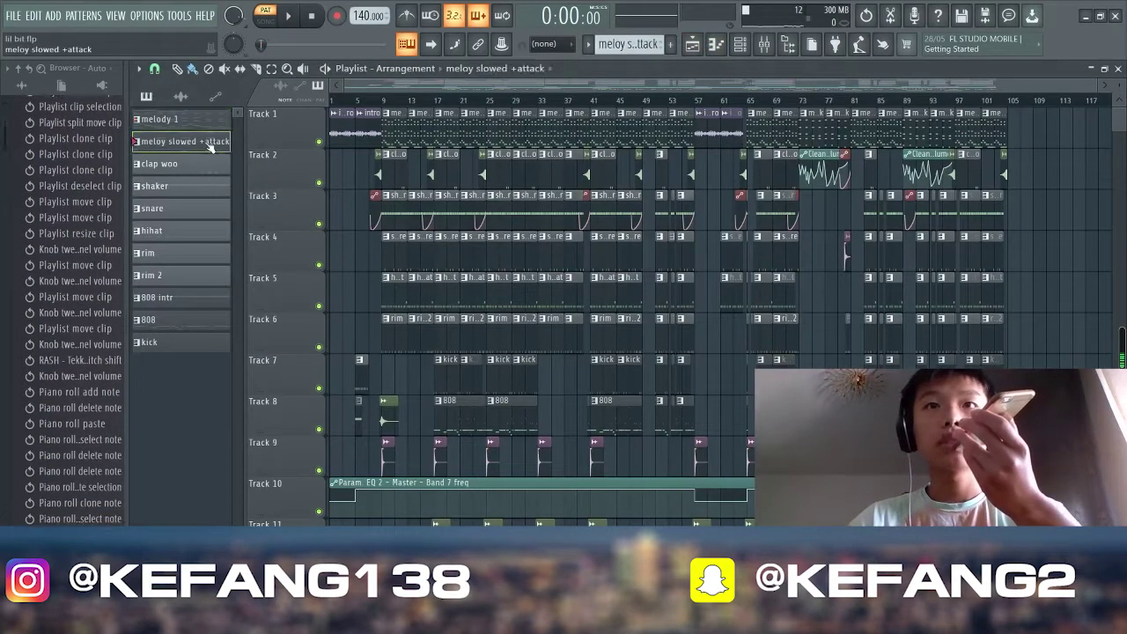
pyautogui.press('F7')
pyautogui.scroll(-1, 352, 227)
pyautogui.scroll(-3, 352, 227)
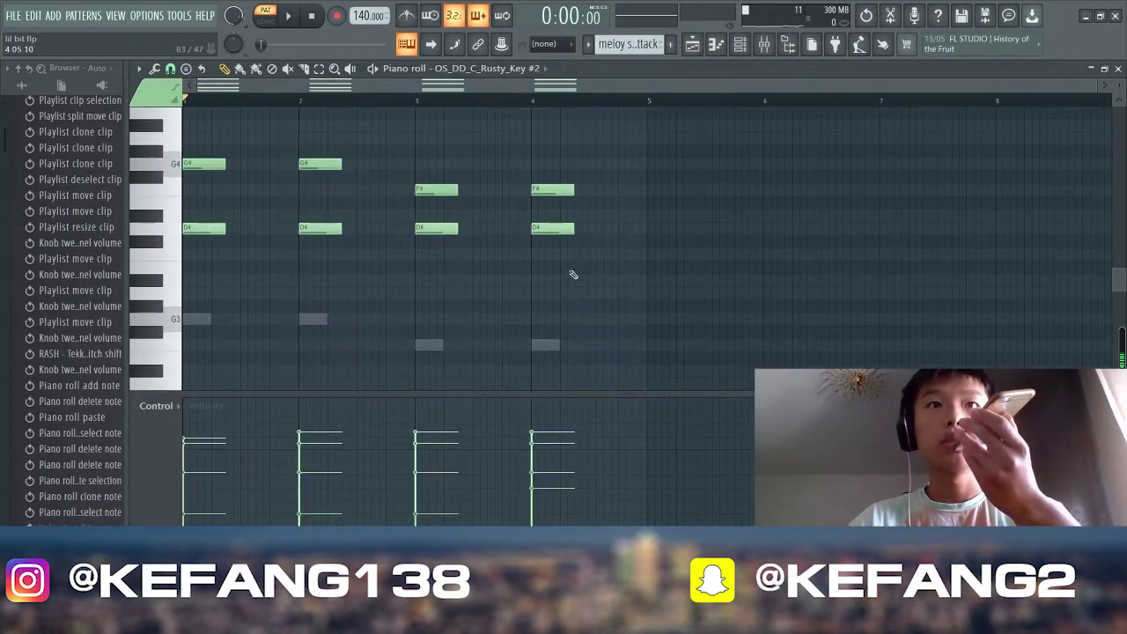
pyautogui.scroll(2, 727, 150)
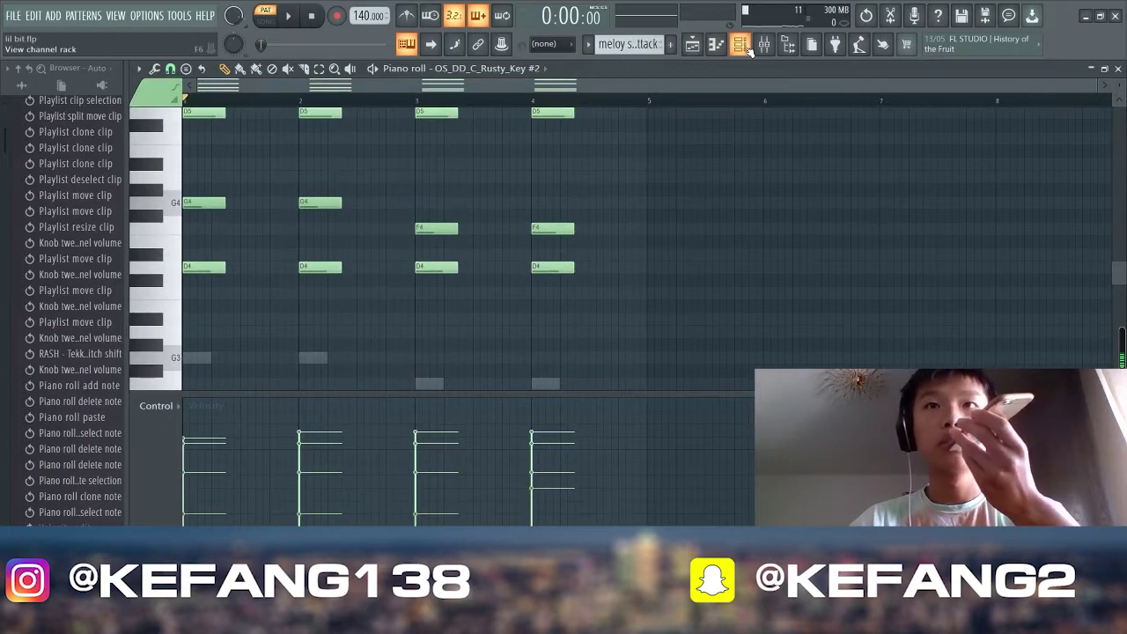
pyautogui.scroll(4, 655, 171)
pyautogui.scroll(-4, 184, 286)
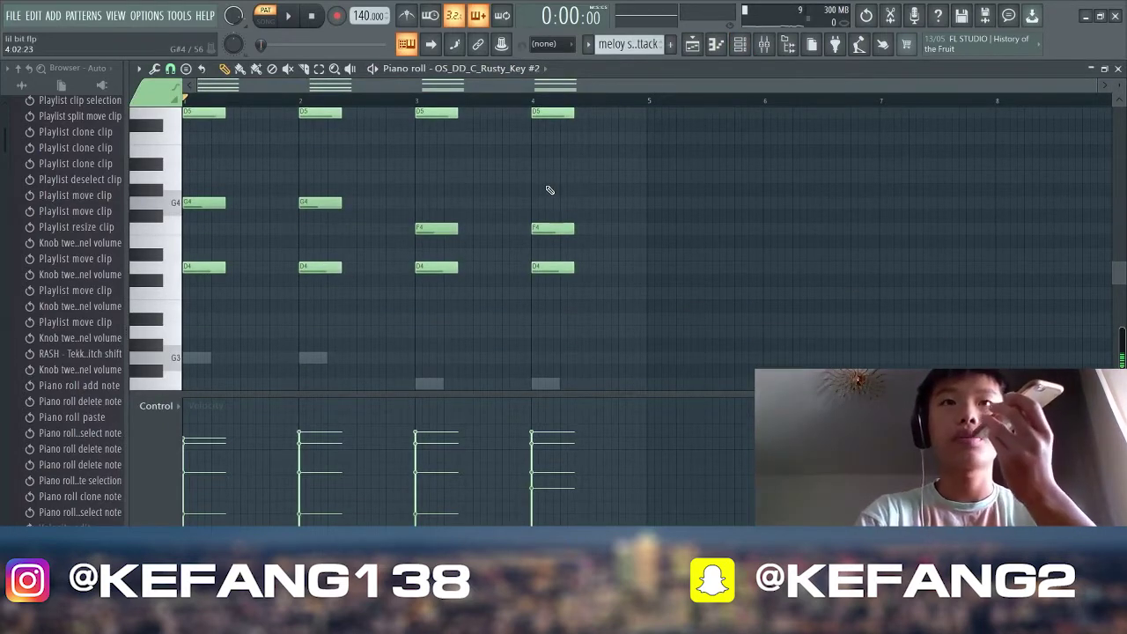
# Play the meloy slowed +attack pattern while examining its high and low notes, and stop playback
pyautogui.press('space')
pyautogui.scroll(4, 825, 296)
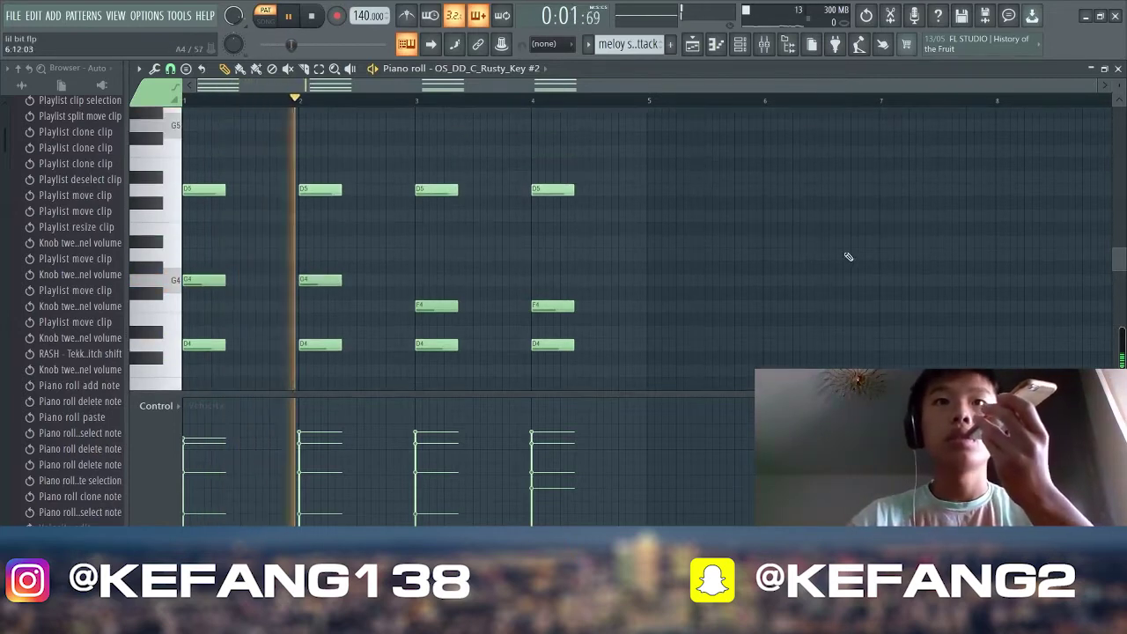
pyautogui.scroll(-2, 843, 254)
pyautogui.scroll(4, 837, 256)
pyautogui.scroll(3, 837, 255)
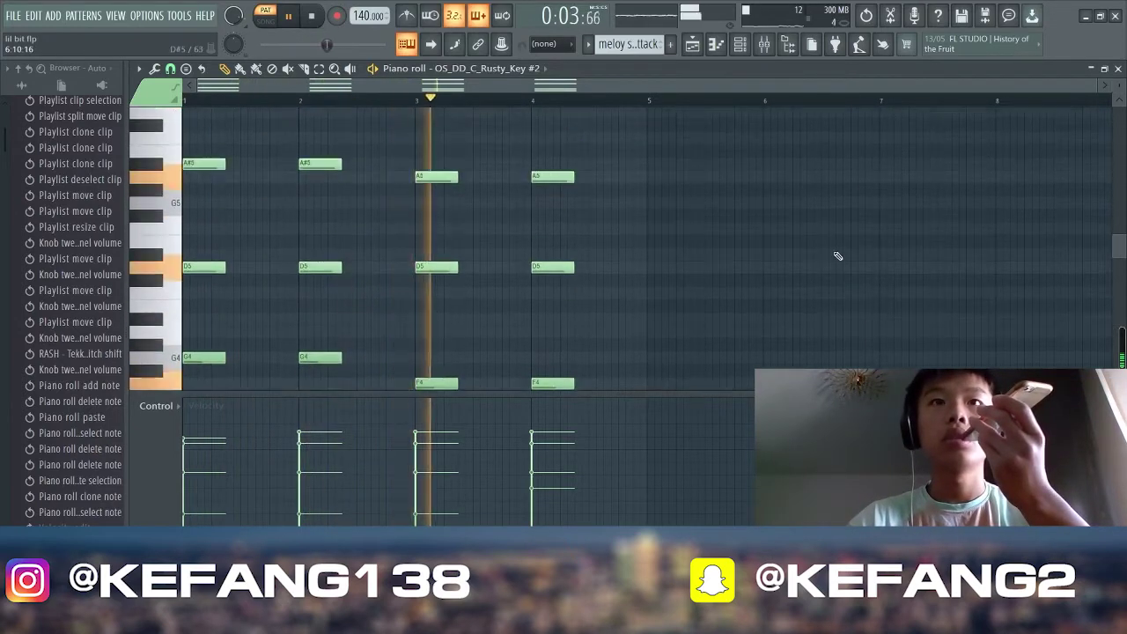
pyautogui.scroll(-12, 659, 228)
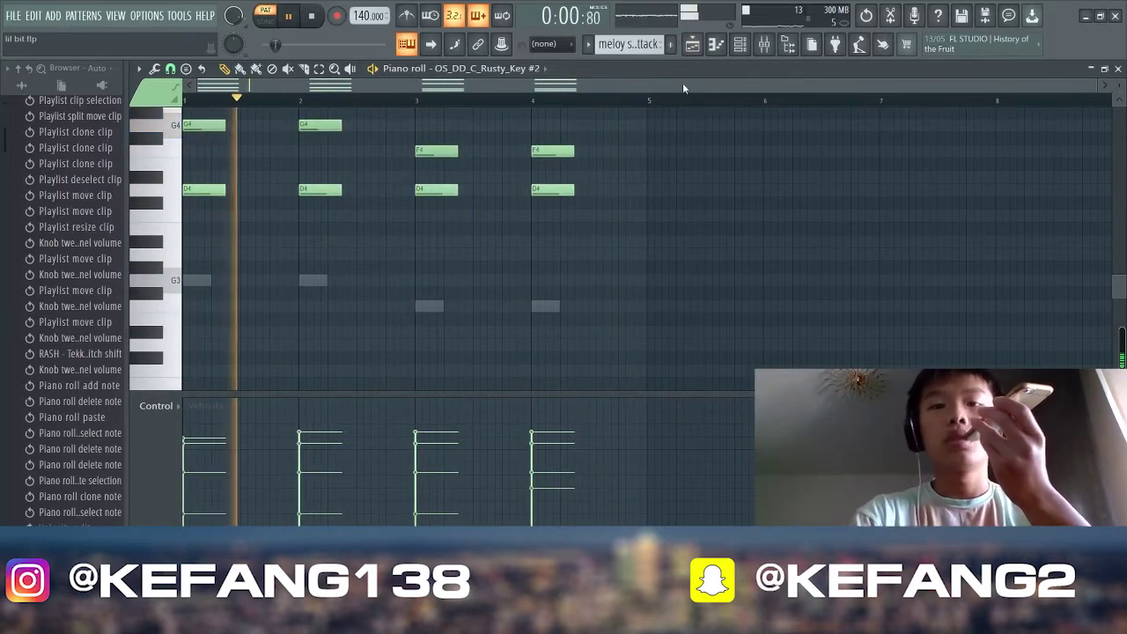
pyautogui.press('space')
# Return to the playlist and play the arrangement in song mode from bar 73, and stop it
pyautogui.click(703, 44)
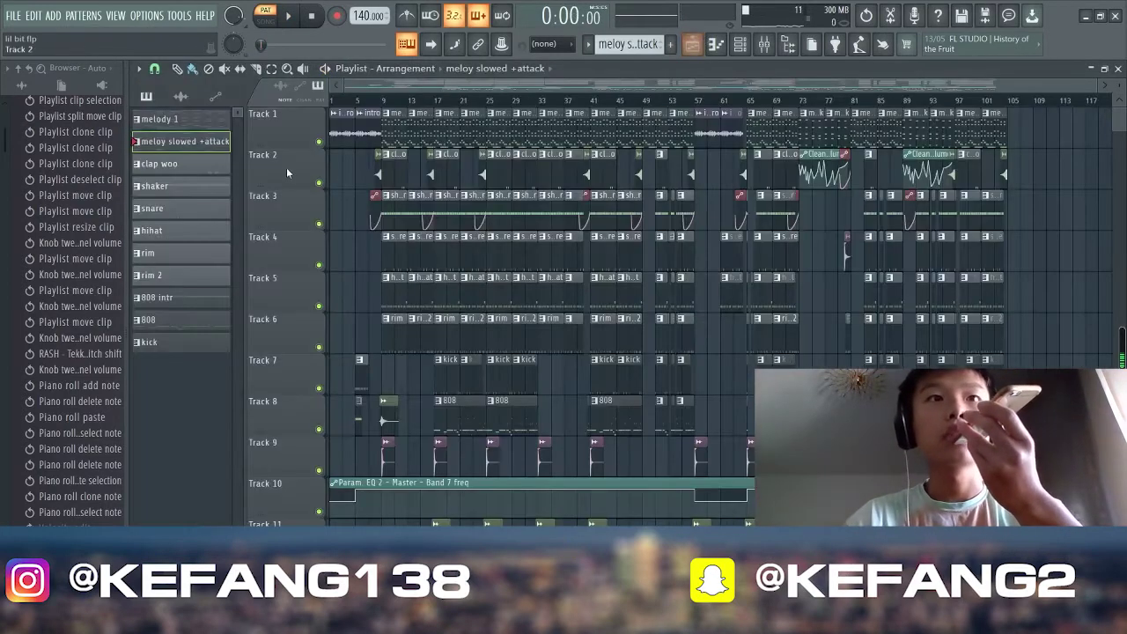
pyautogui.click(802, 101)
pyautogui.press('space')
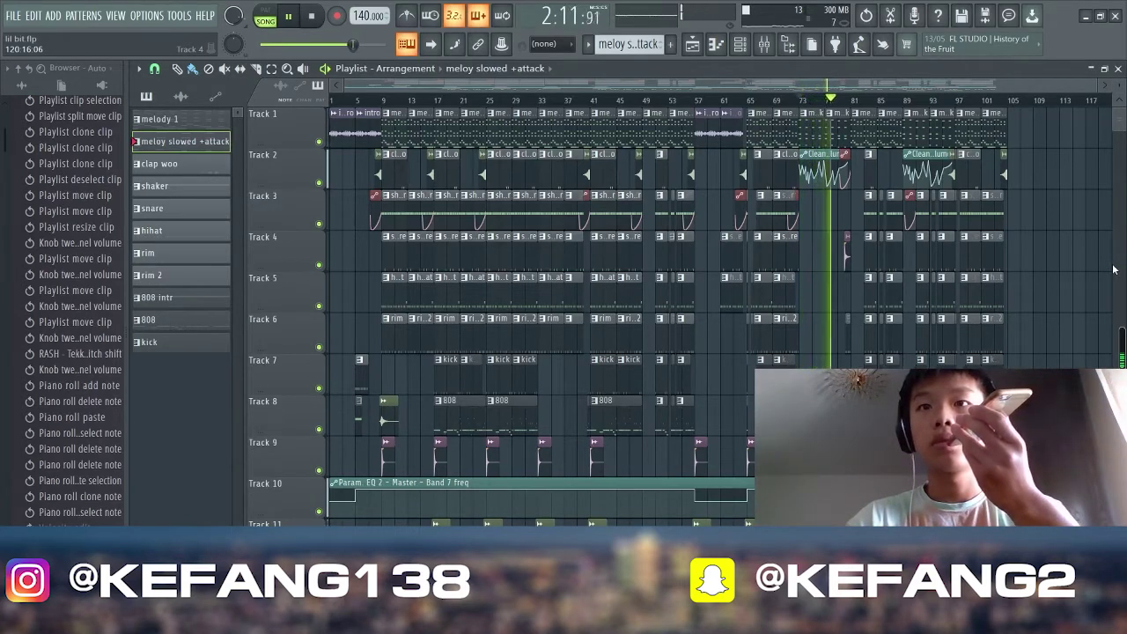
pyautogui.press('space')
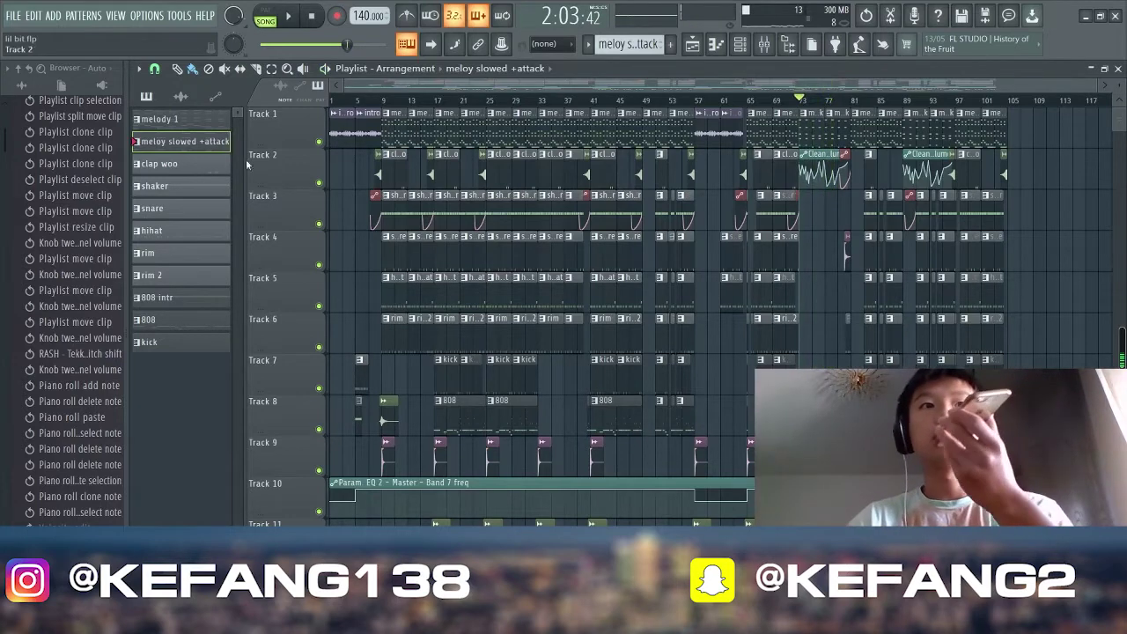
# Show the clap woo pattern's notes in the piano roll and play them in pattern mode from bar 4
pyautogui.click(211, 168)
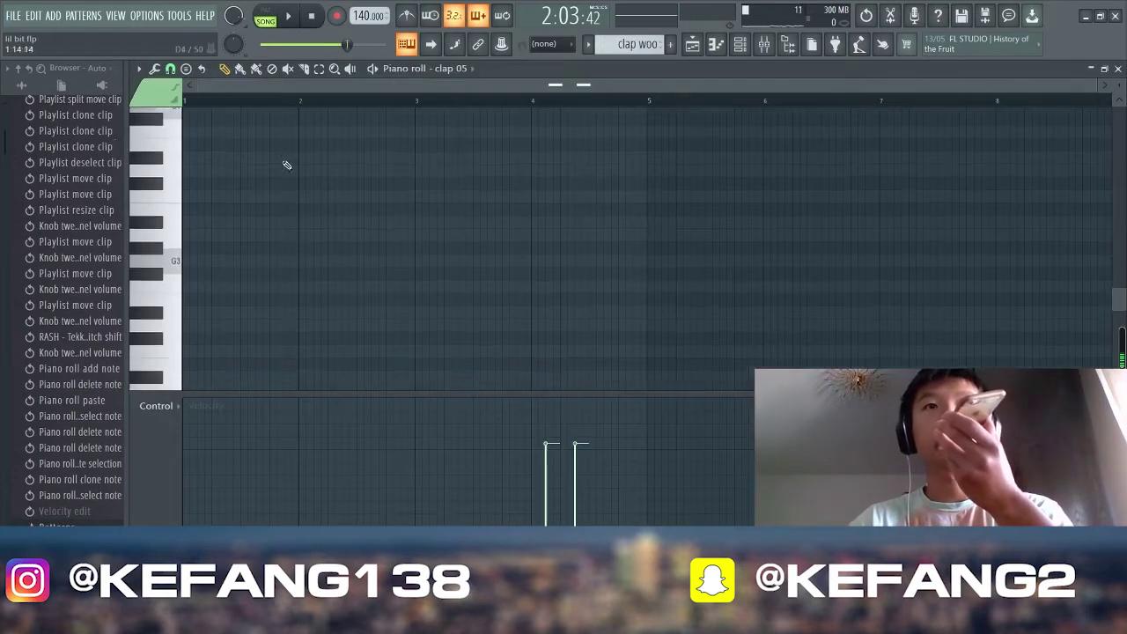
pyautogui.scroll(5, 521, 277)
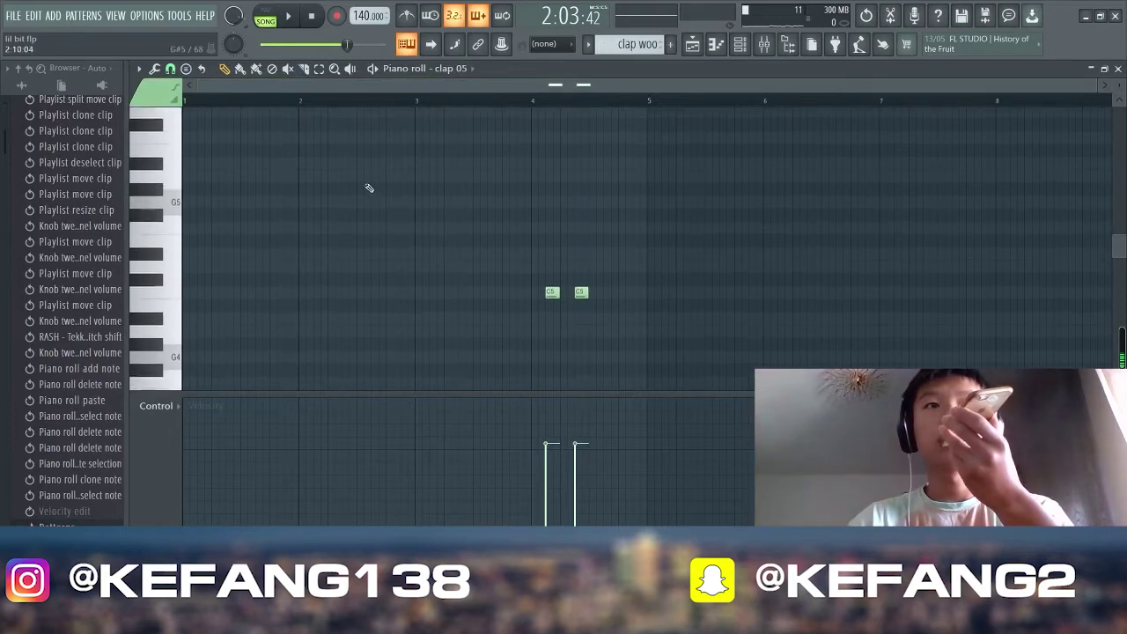
pyautogui.click(265, 15)
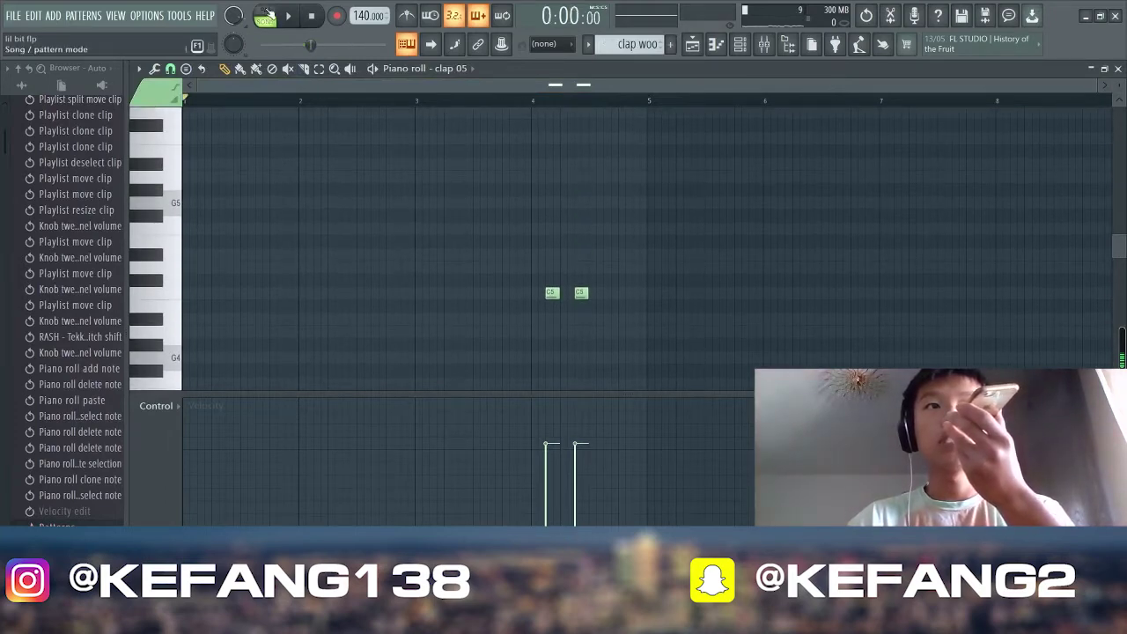
pyautogui.click(533, 100)
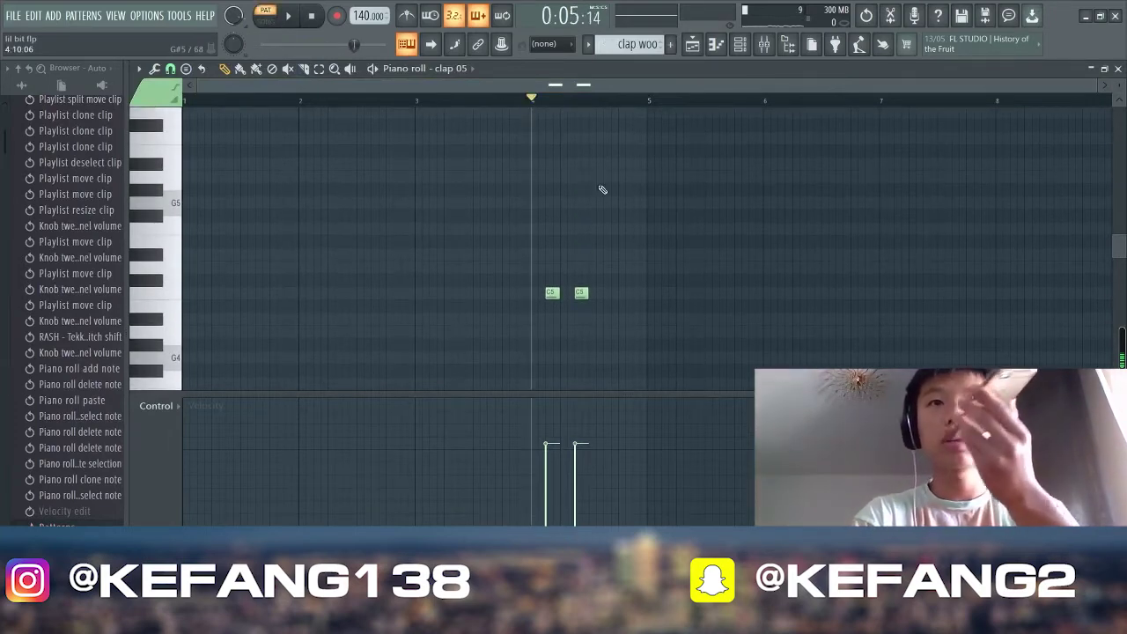
pyautogui.press('space')
pyautogui.press('space')
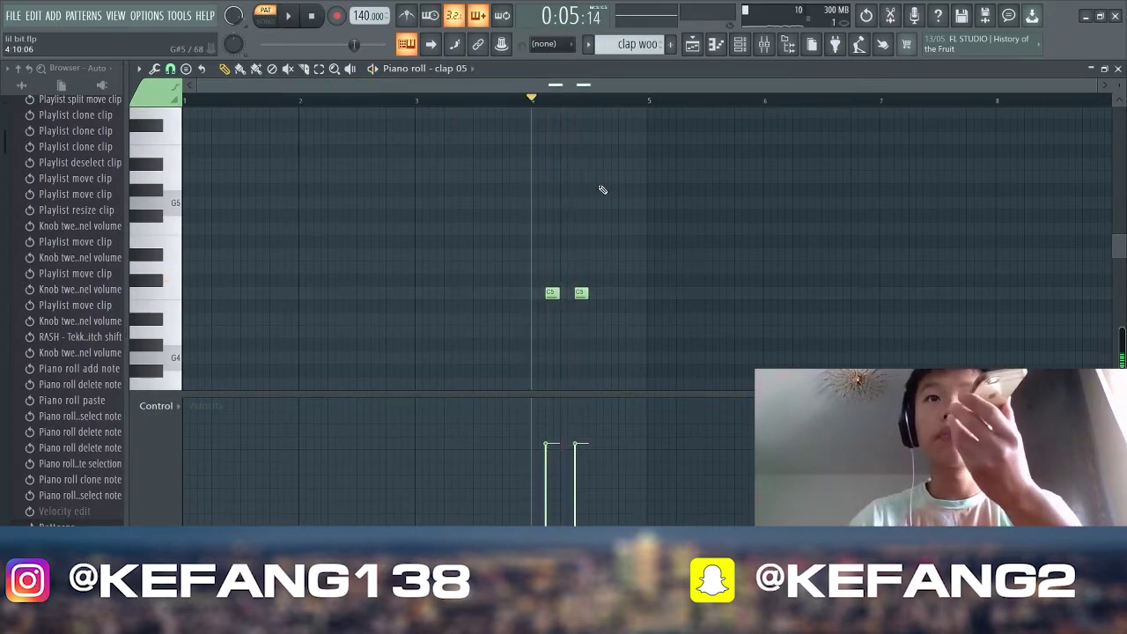
# Open the clap 05 channel from the channel rack to check it, and return to the playlist
pyautogui.press('F6')
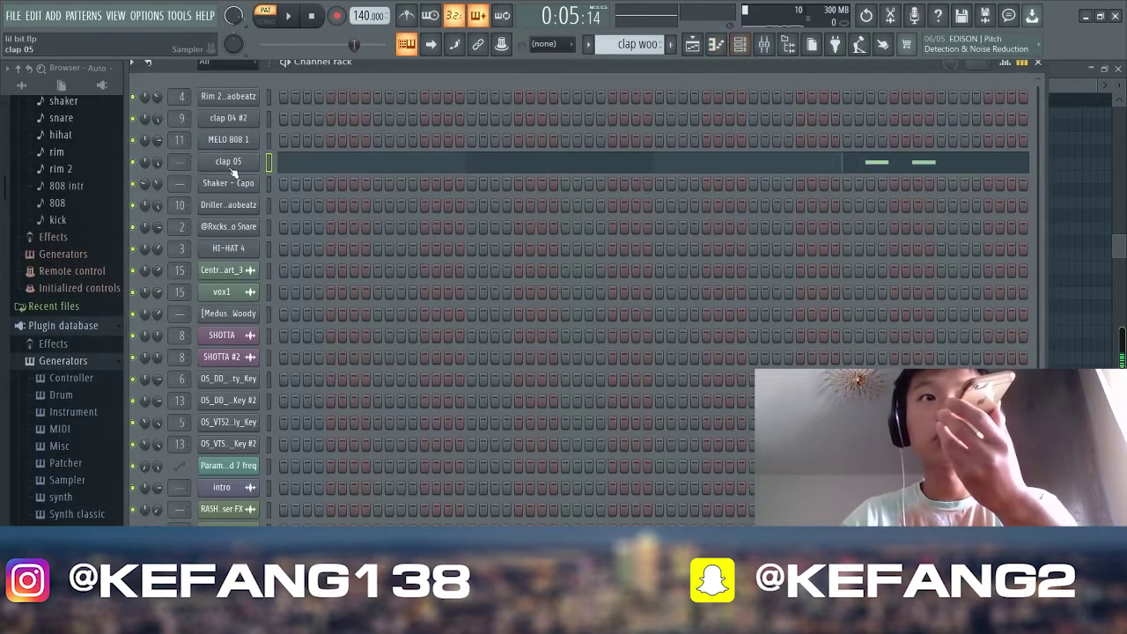
pyautogui.click(230, 167)
pyautogui.press('F7')
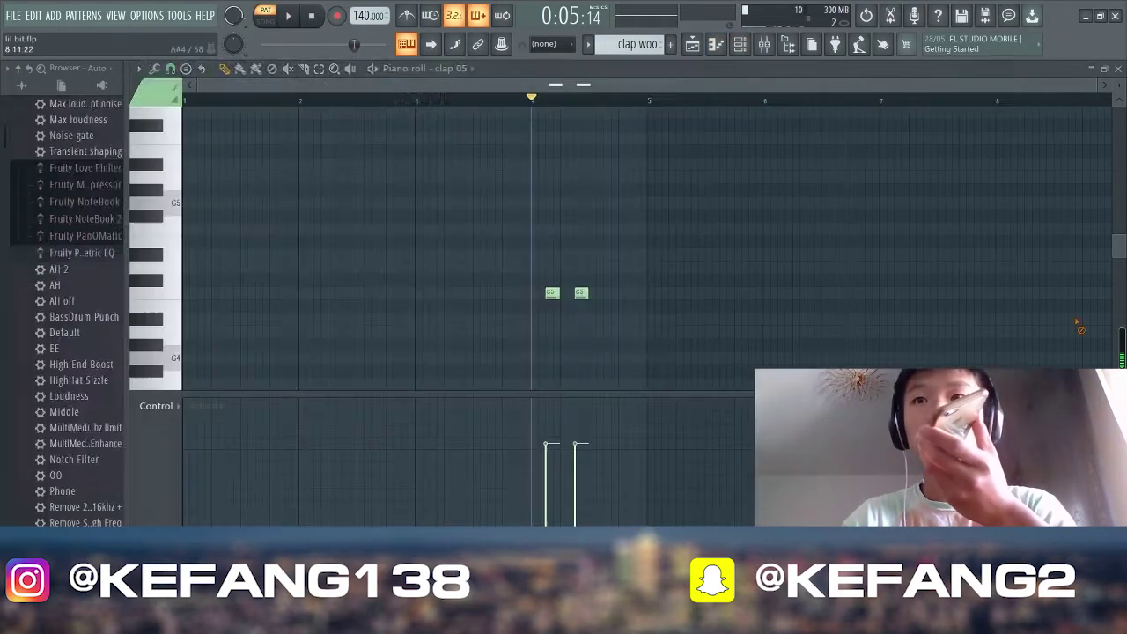
pyautogui.press('F5')
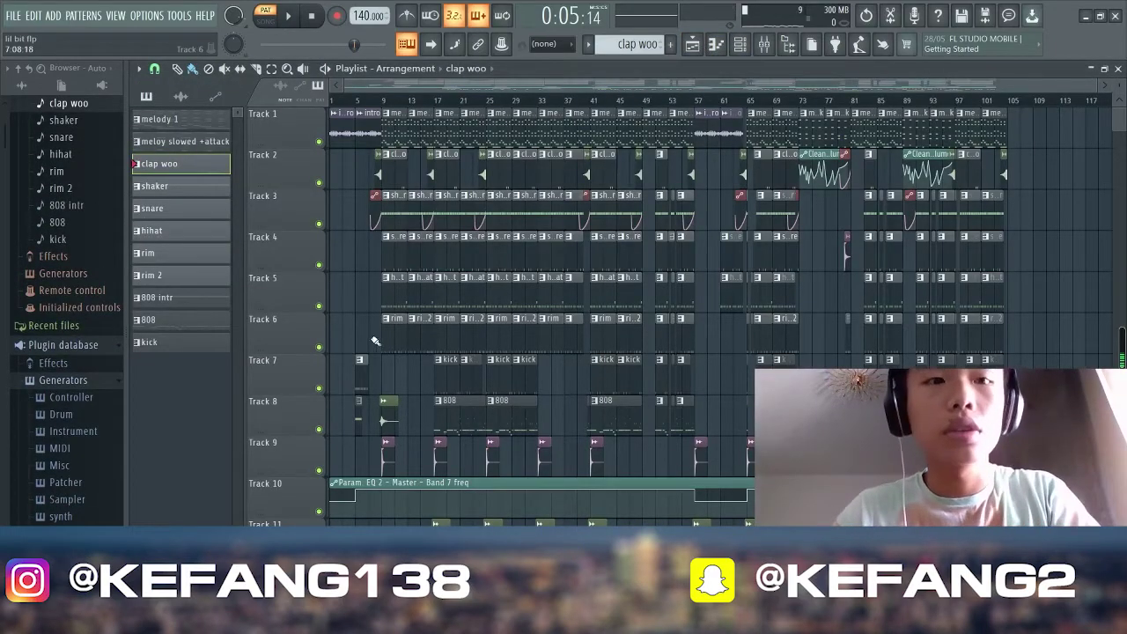
# Solo Track 4 with the snare clips, unmute Track 2, and play both tracks in song mode from bar 17, and stop
pyautogui.scroll(6, 375, 340)
pyautogui.scroll(-3, 553, 283)
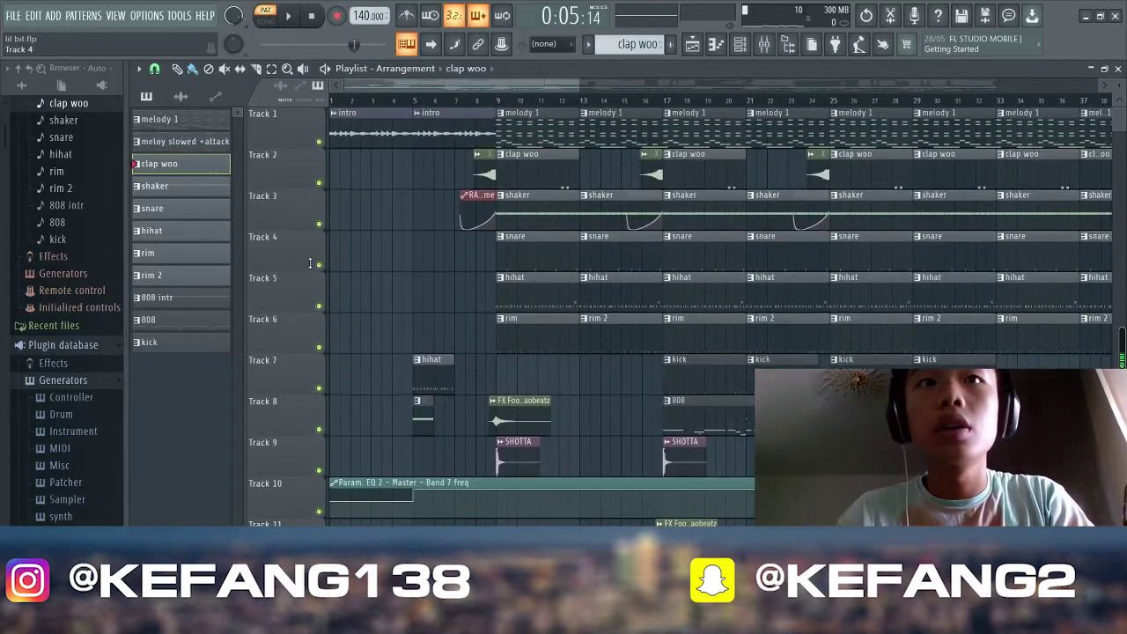
pyautogui.rightClick(319, 265)
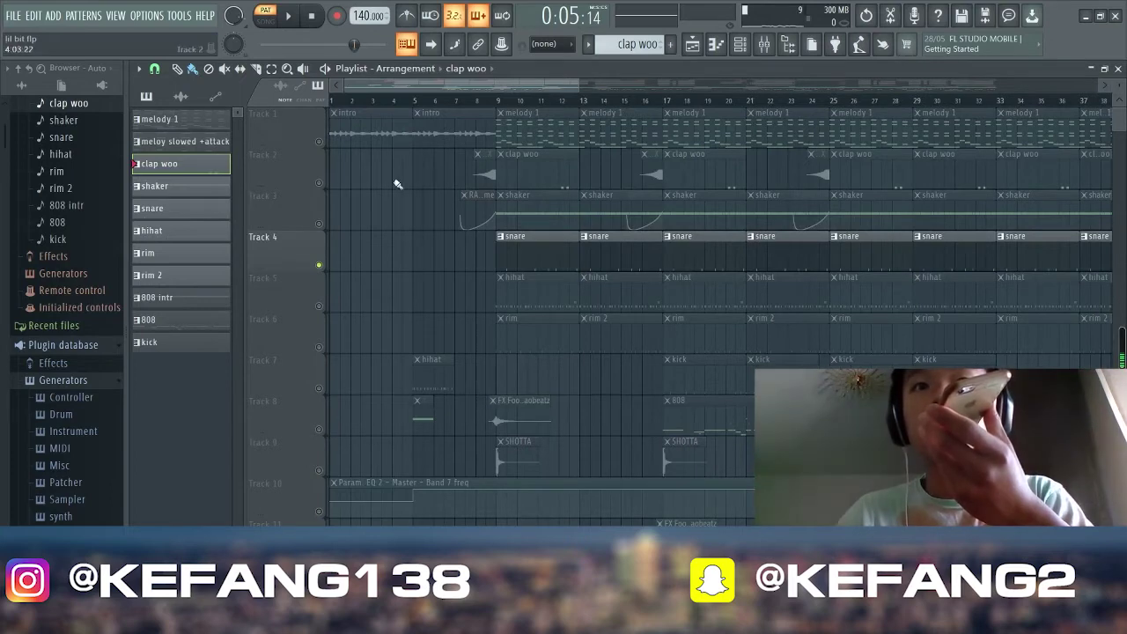
pyautogui.click(319, 182)
pyautogui.click(665, 102)
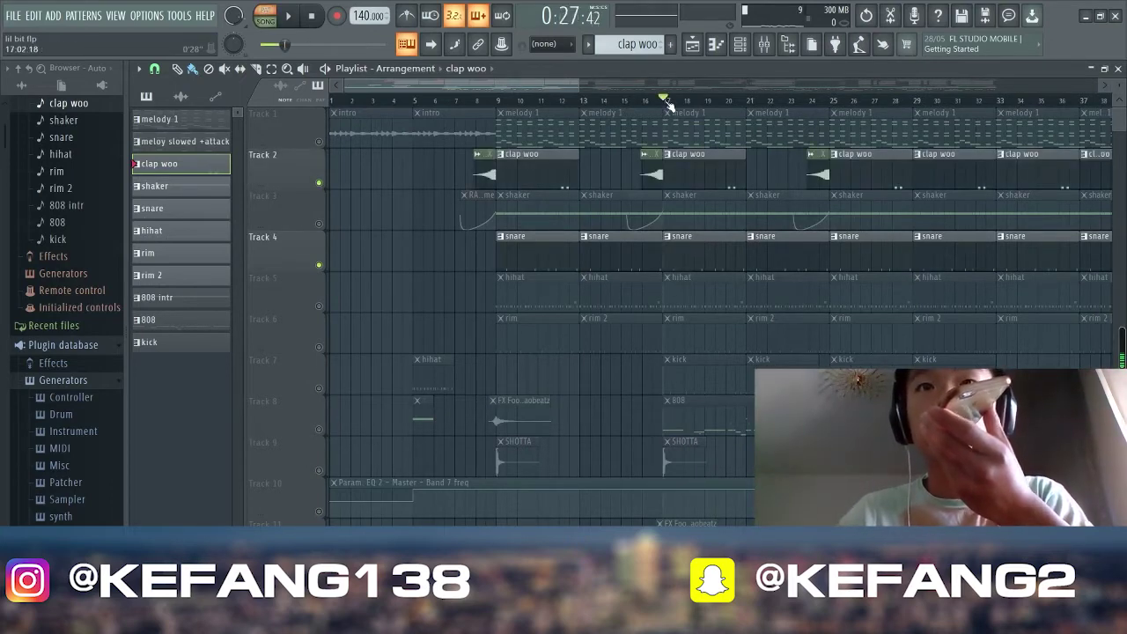
pyautogui.press('space')
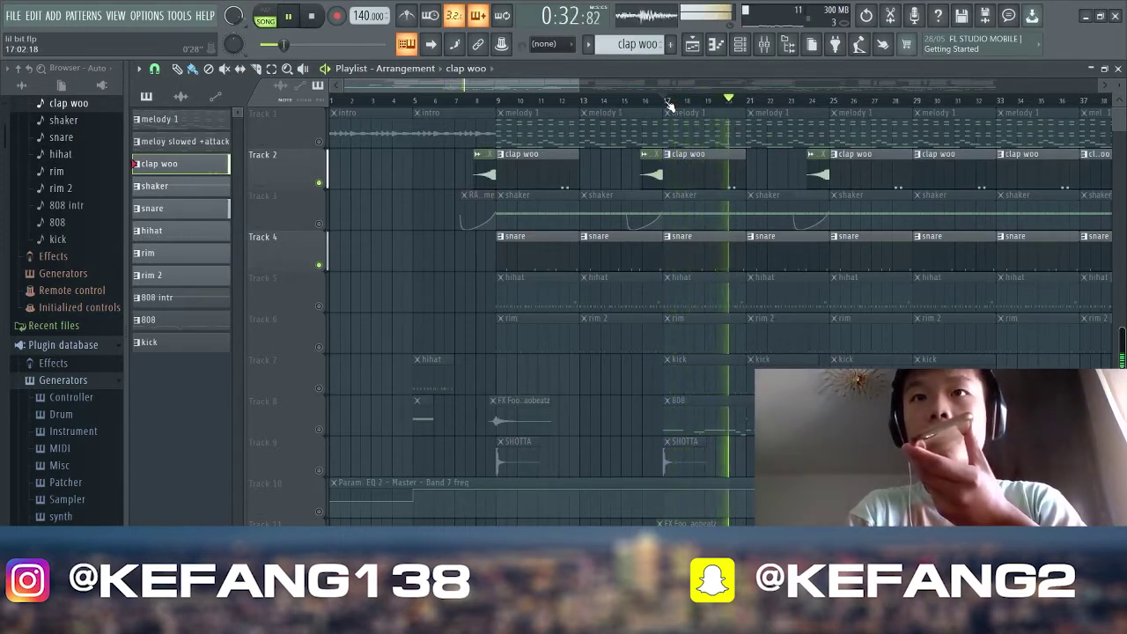
pyautogui.press('space')
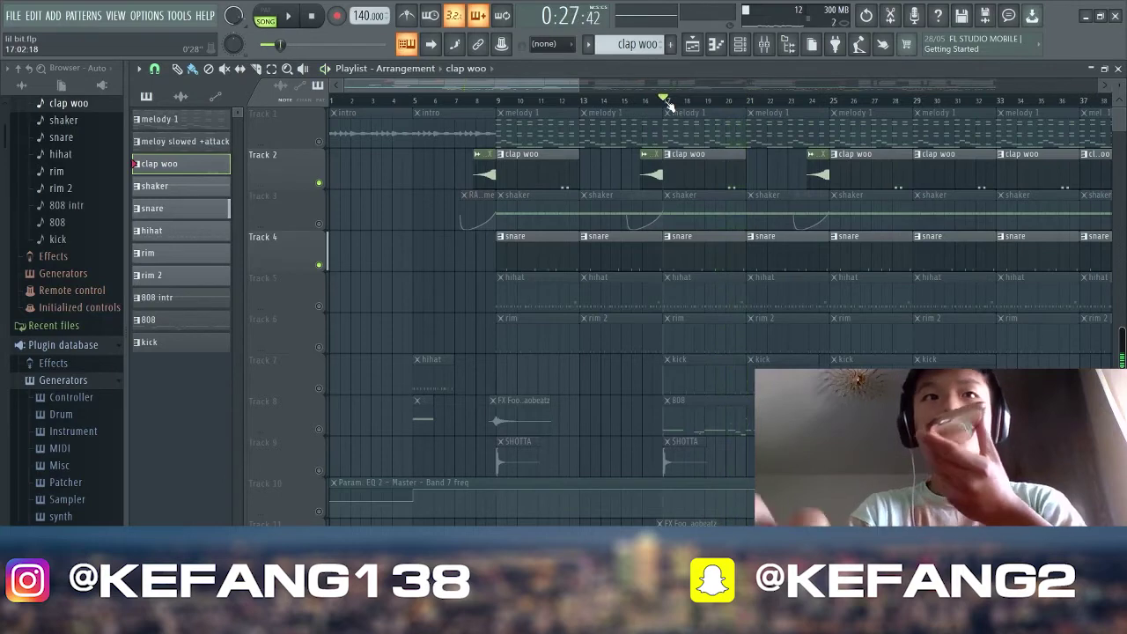
# Show the snare pattern's notes in the piano roll, and check the clap 04 #2 channel's sampler settings
pyautogui.doubleClick(691, 255)
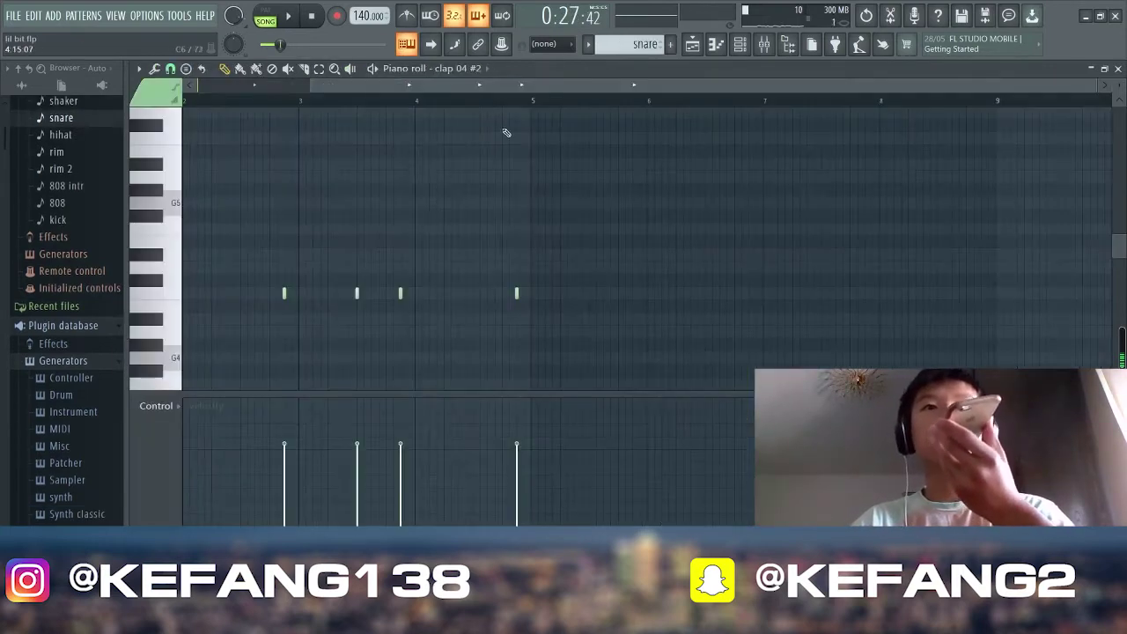
pyautogui.hscroll(-2, 490, 94)
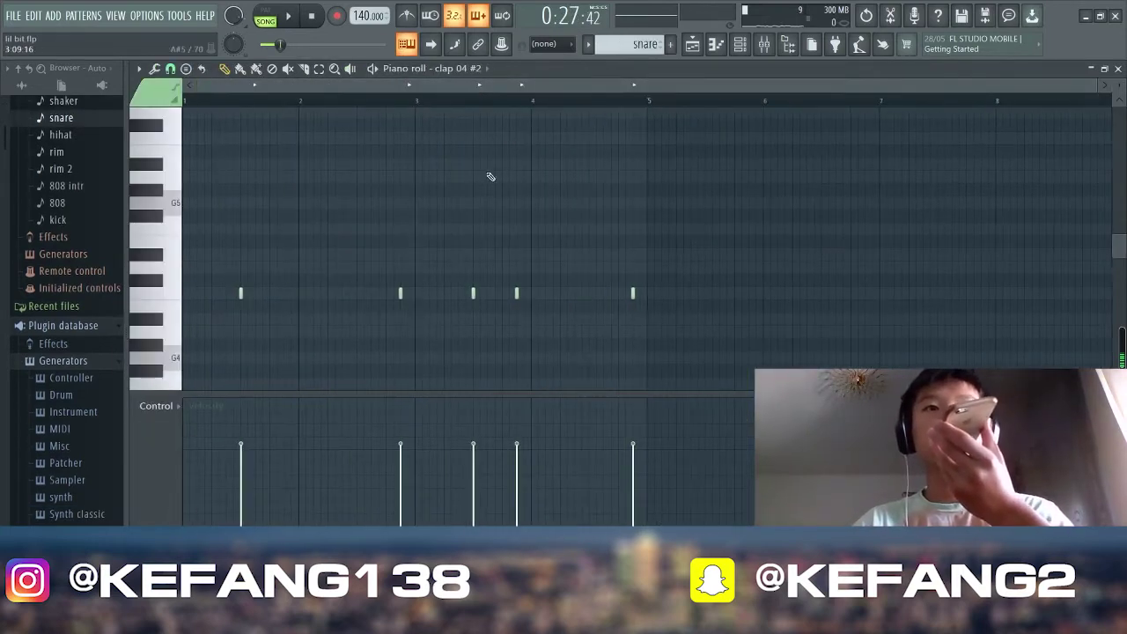
pyautogui.click(749, 46)
pyautogui.click(243, 121)
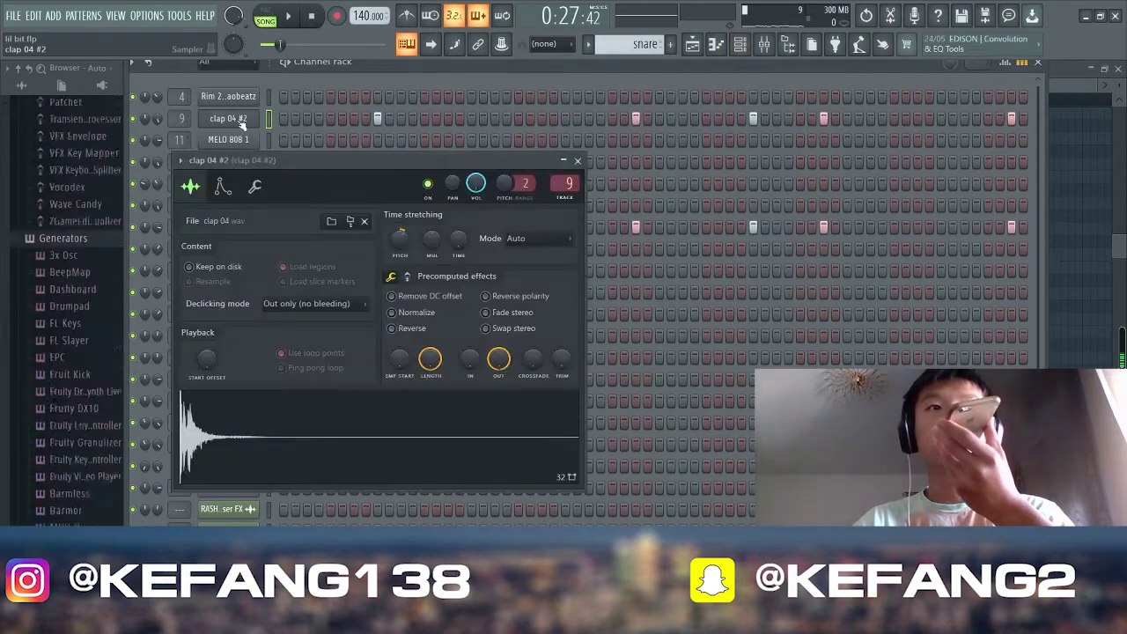
pyautogui.click(577, 161)
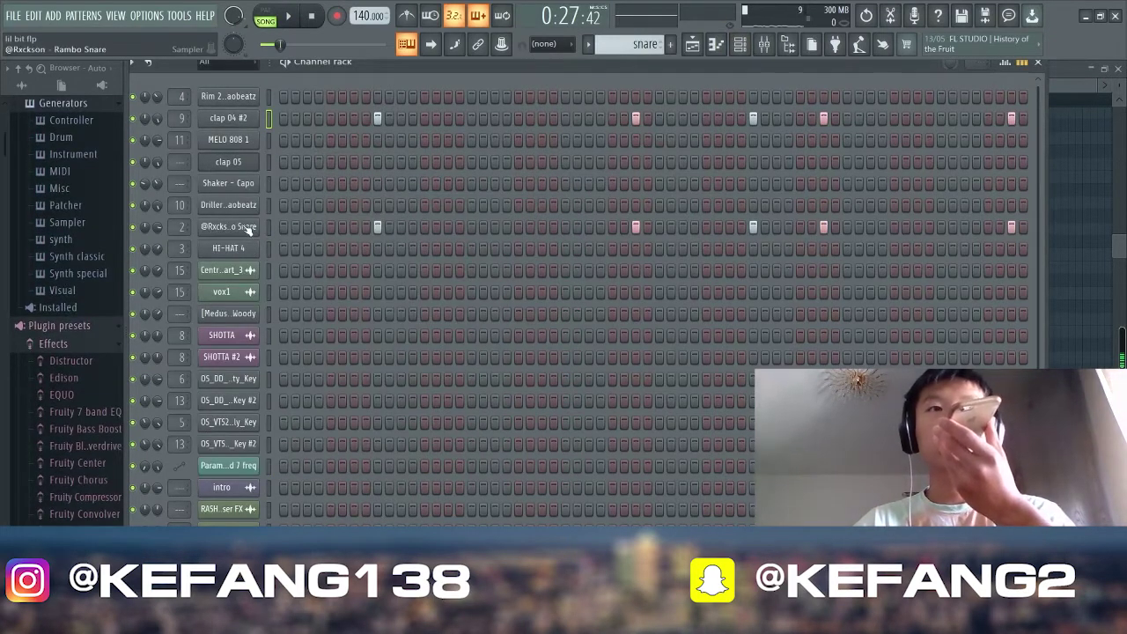
# Check the Rambo Snare channel's sample settings, and return to the playlist
pyautogui.click(248, 227)
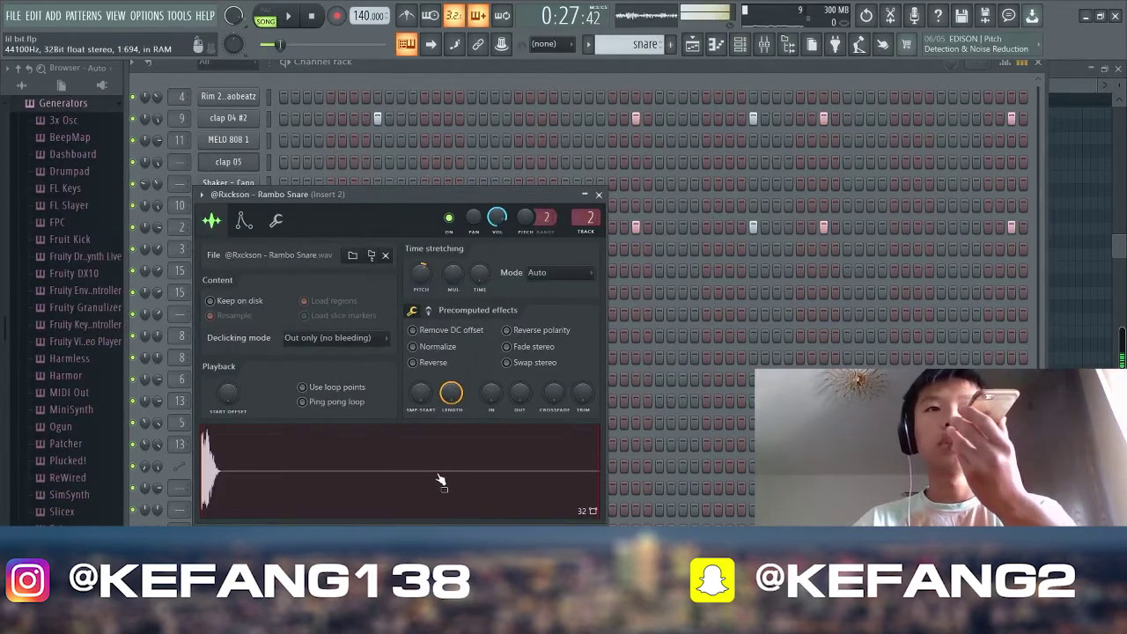
pyautogui.press('Escape')
pyautogui.click(690, 43)
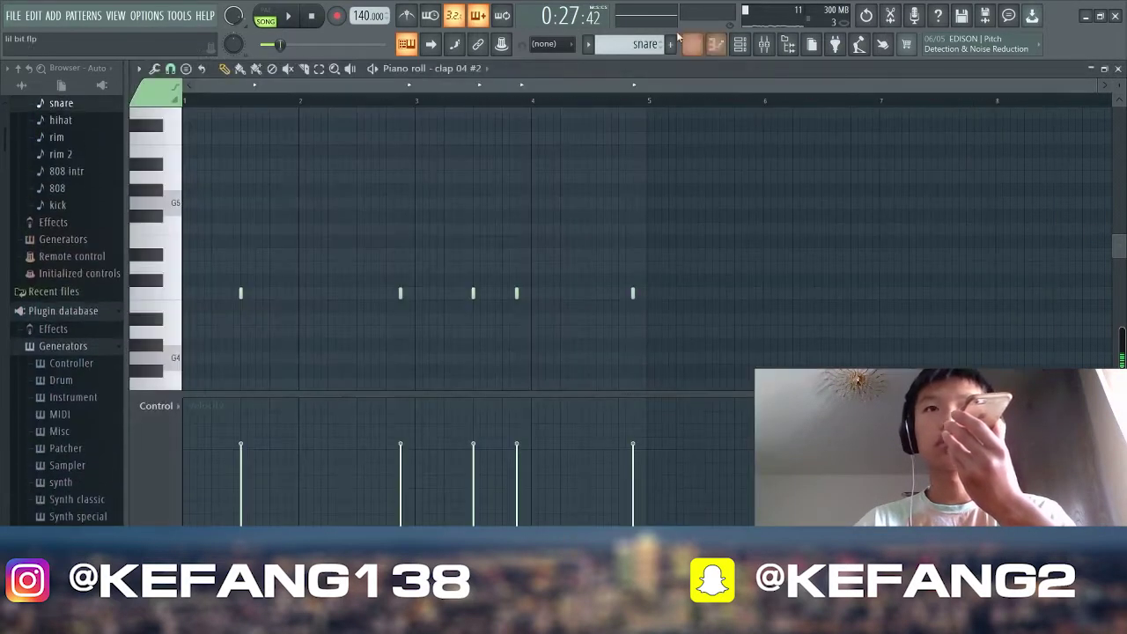
pyautogui.click(692, 44)
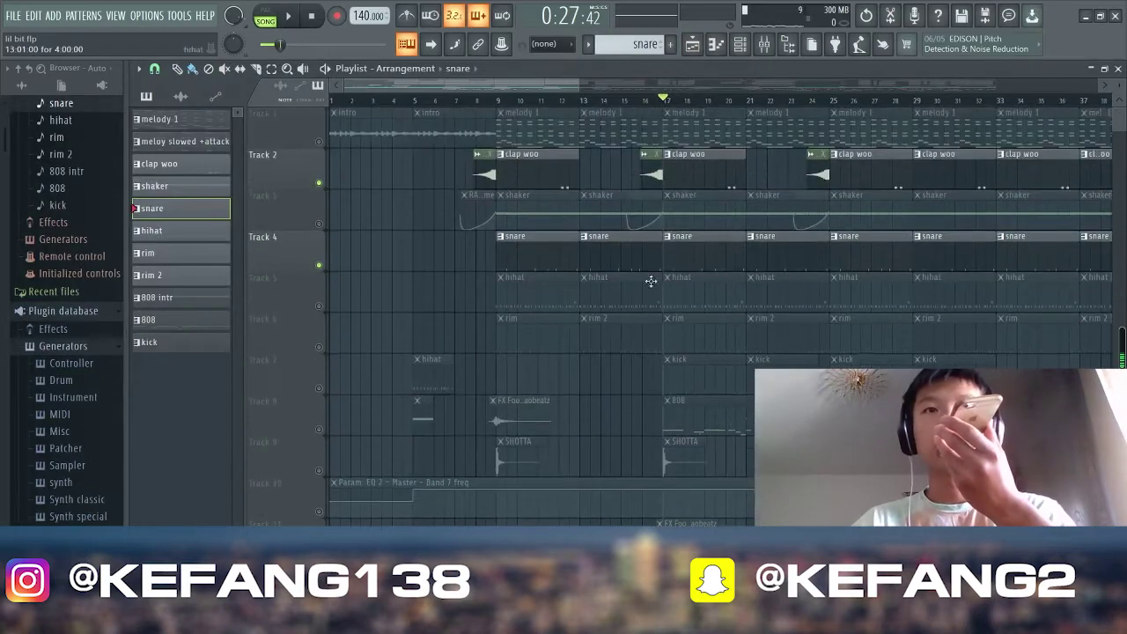
# Show the hihat pattern's notes in the piano roll, play it in pattern mode from just before bar 4, and stop playback
pyautogui.moveTo(581, 89); pyautogui.dragTo(199, 250)
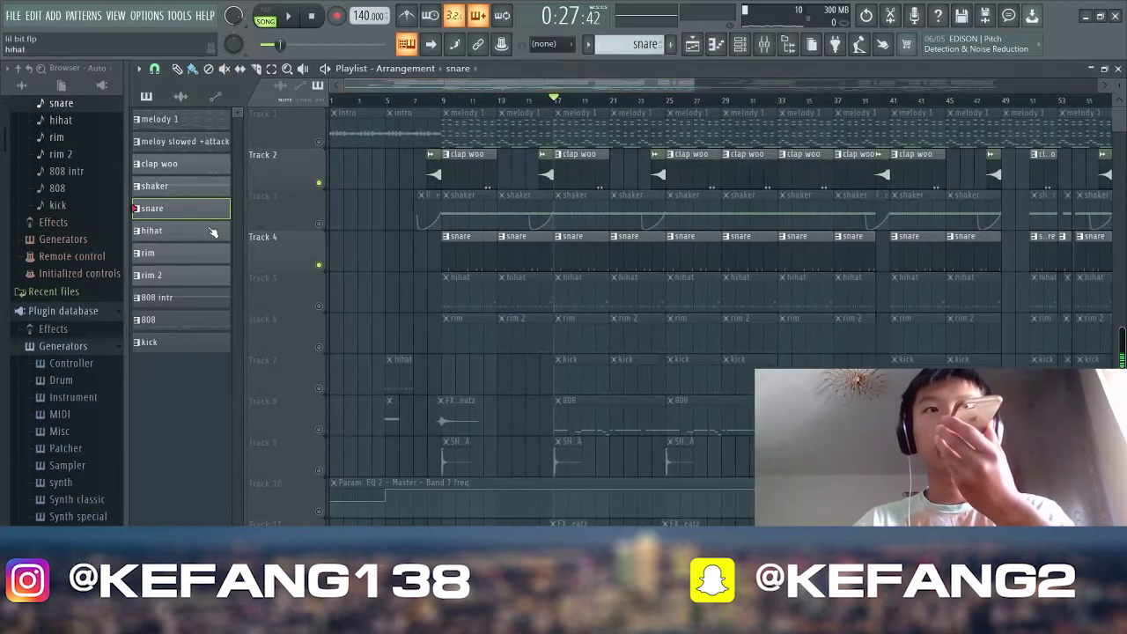
pyautogui.click(212, 230)
pyautogui.press('F7')
pyautogui.click(523, 99)
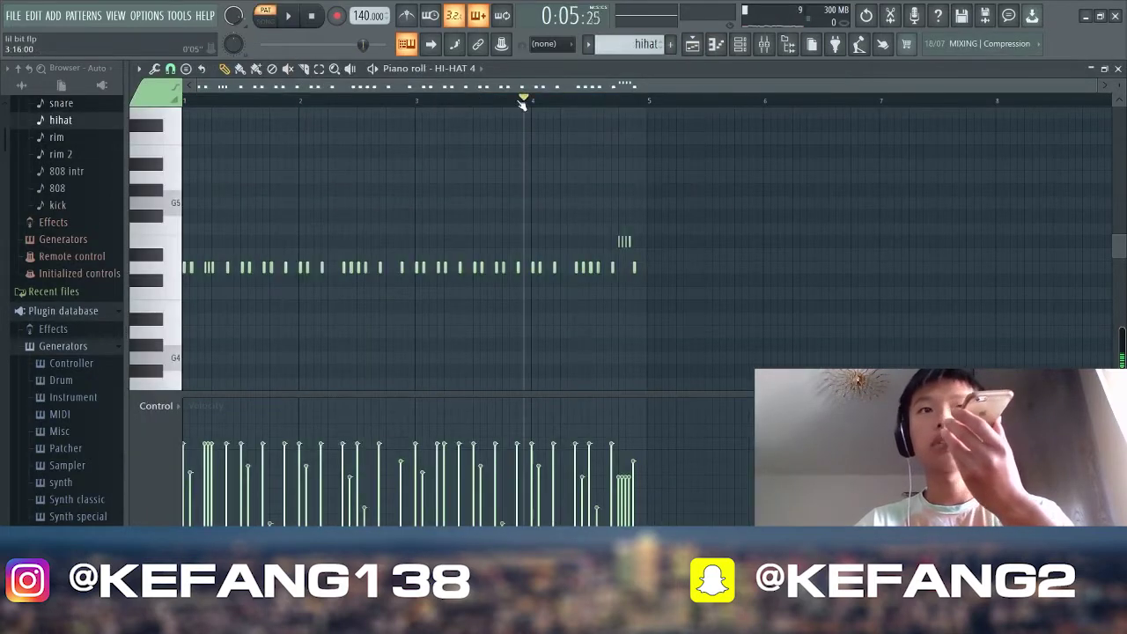
pyautogui.press('space')
pyautogui.press('space')
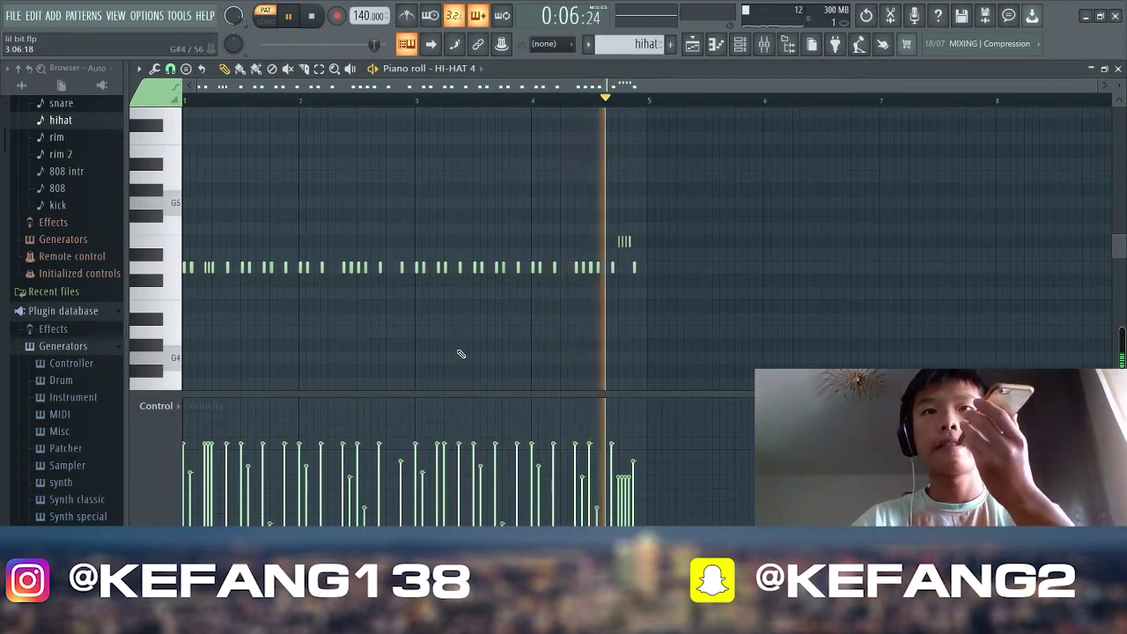
pyautogui.press('space')
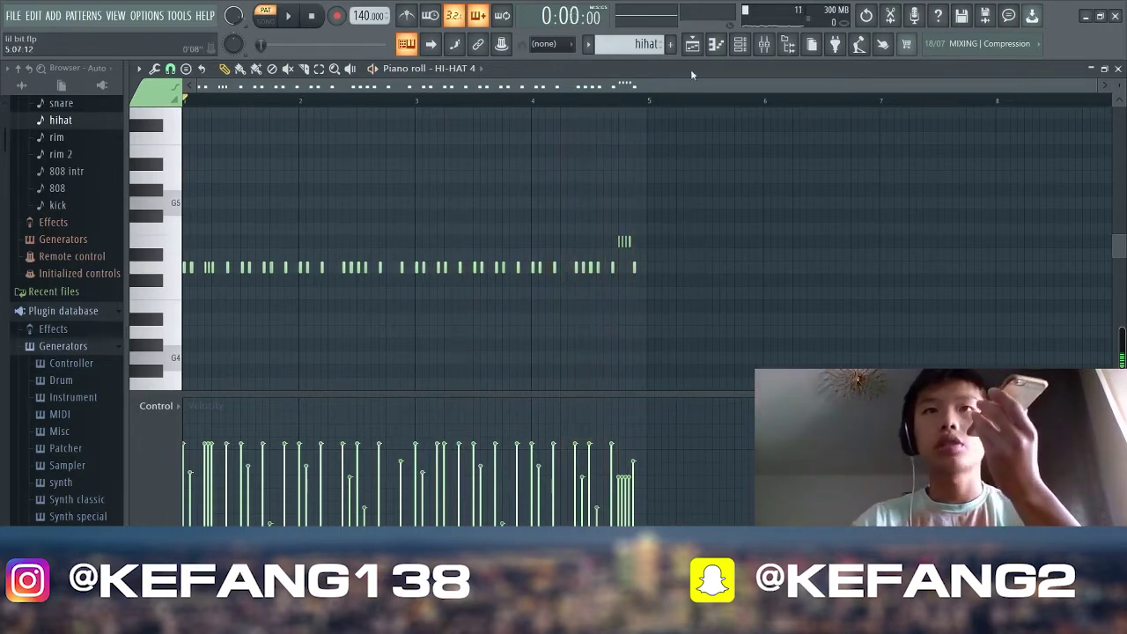
# Open the HI-HAT 4 channel from the channel rack to check its volume envelope, and return to the playlist
pyautogui.click(700, 45)
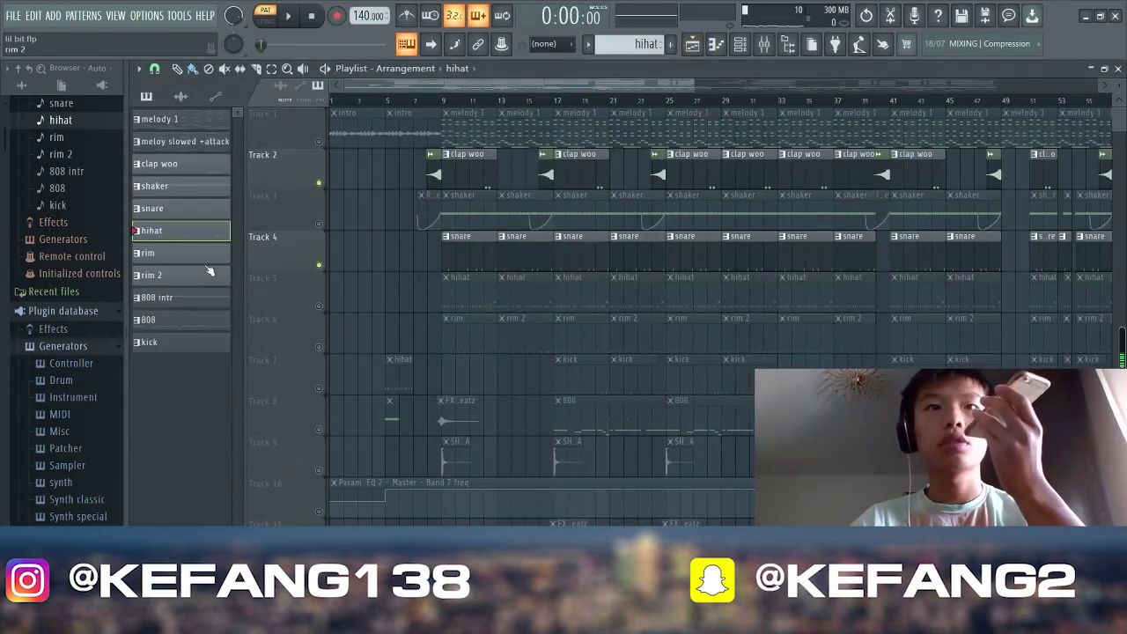
pyautogui.click(746, 50)
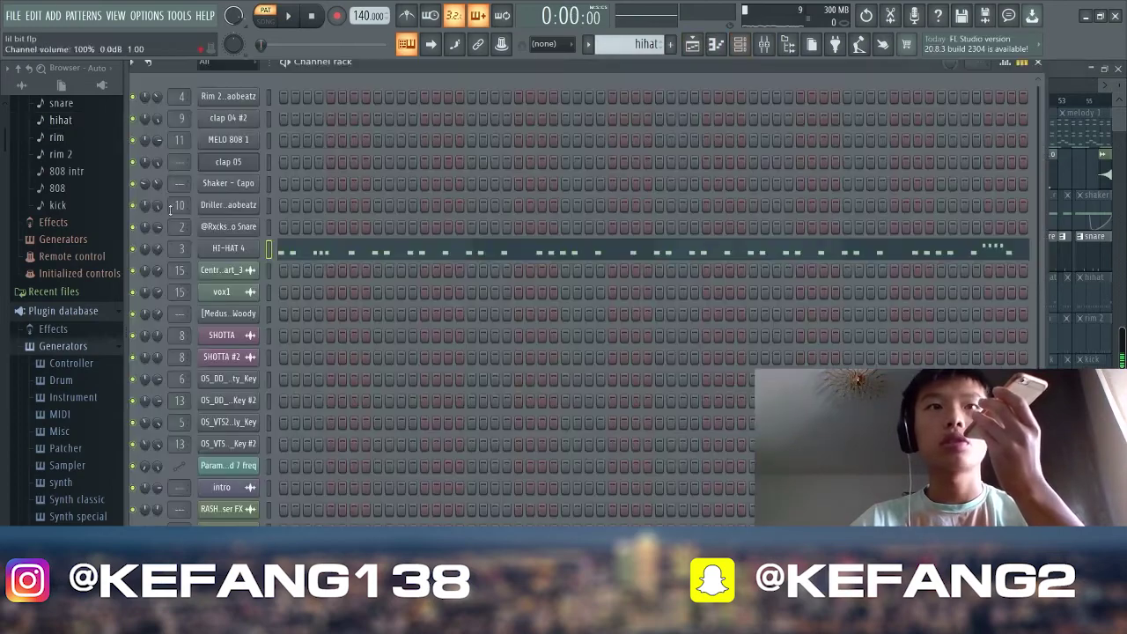
pyautogui.click(228, 250)
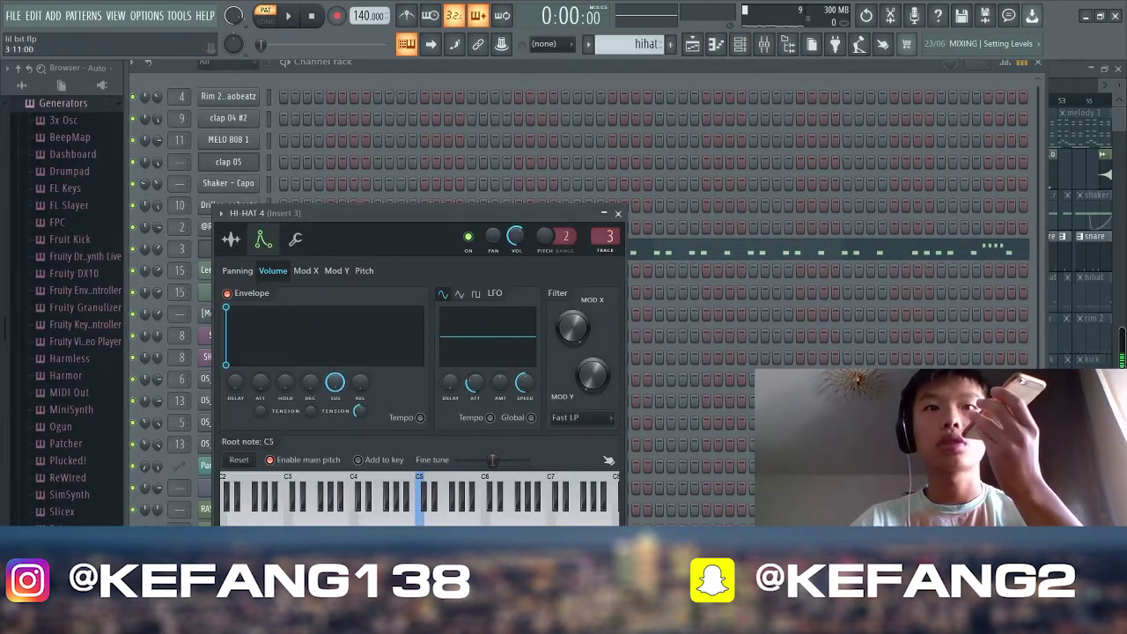
pyautogui.press('F5')
# Show the rim pattern's notes in the piano roll, play the pattern, and return to the playlist
pyautogui.doubleClick(229, 245)
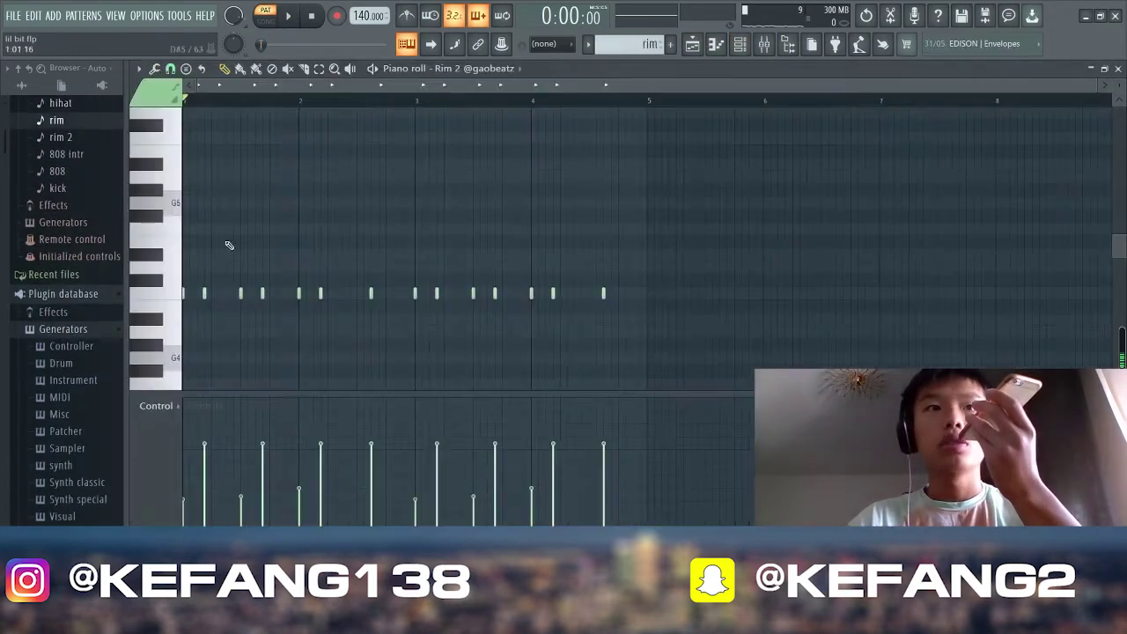
pyautogui.press('space')
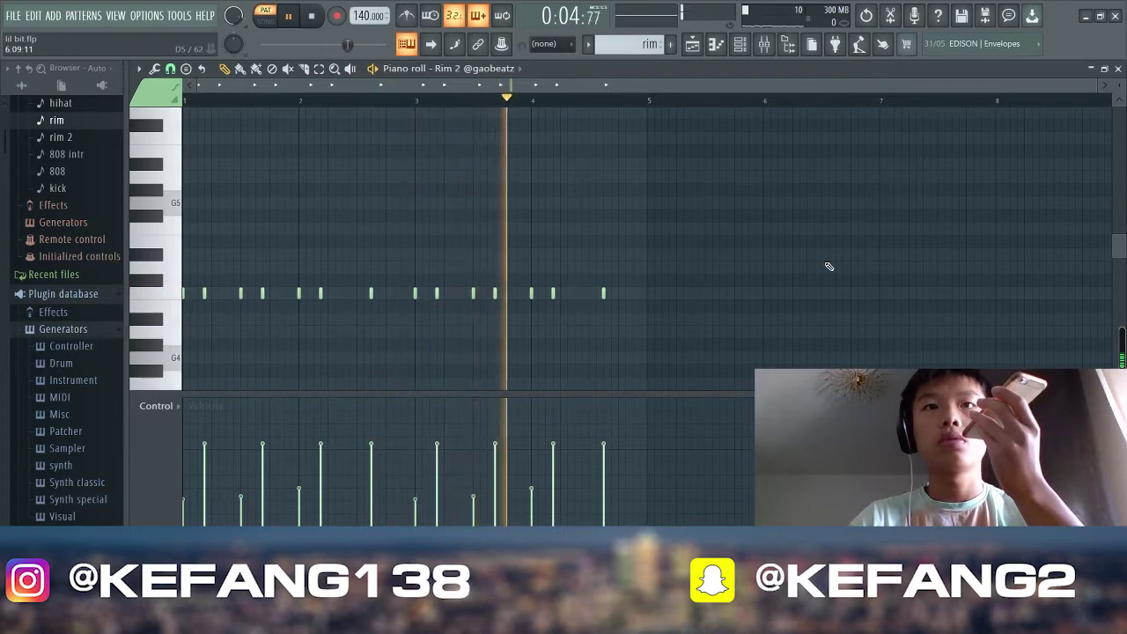
pyautogui.click(694, 46)
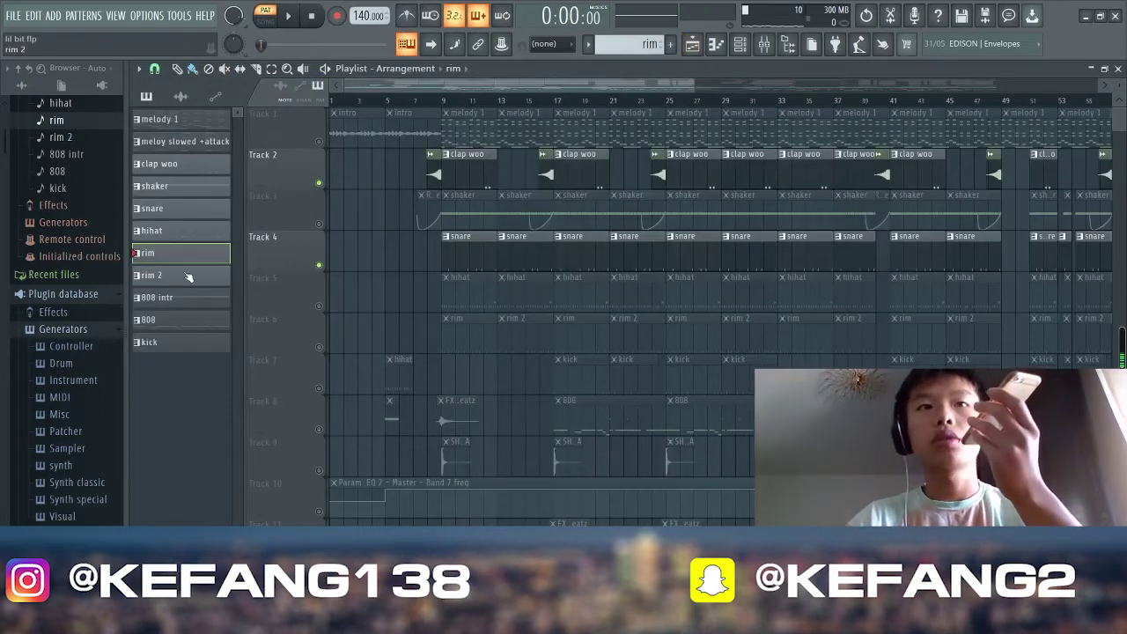
# Show the rim 2 pattern's notes in the piano roll, play the pattern, and stop playback
pyautogui.click(187, 276)
pyautogui.press('space')
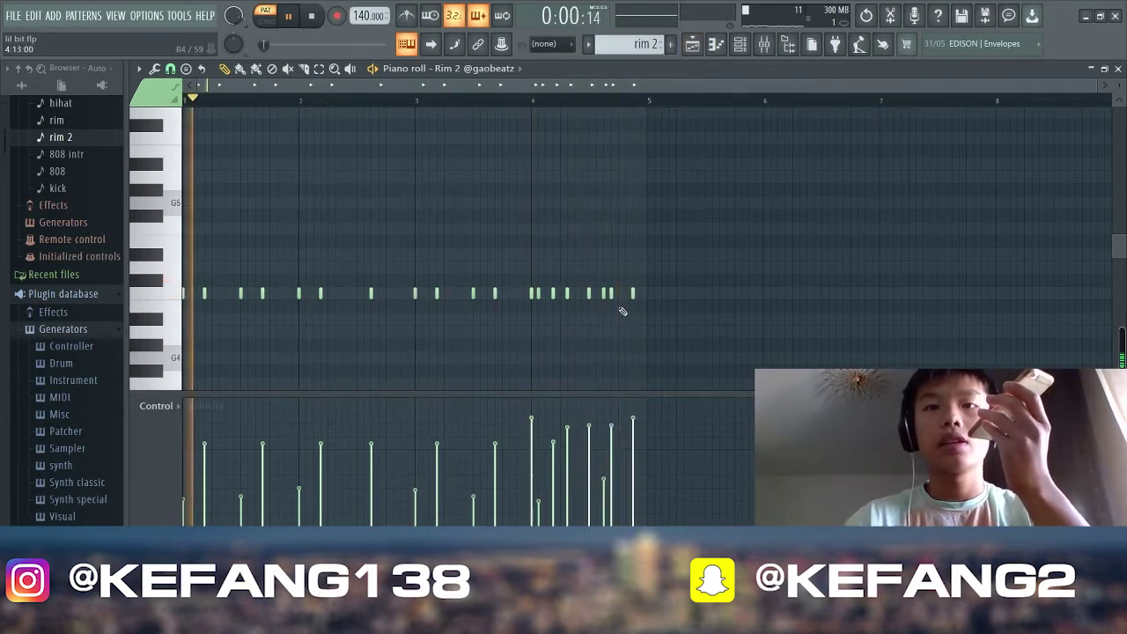
pyautogui.press('space')
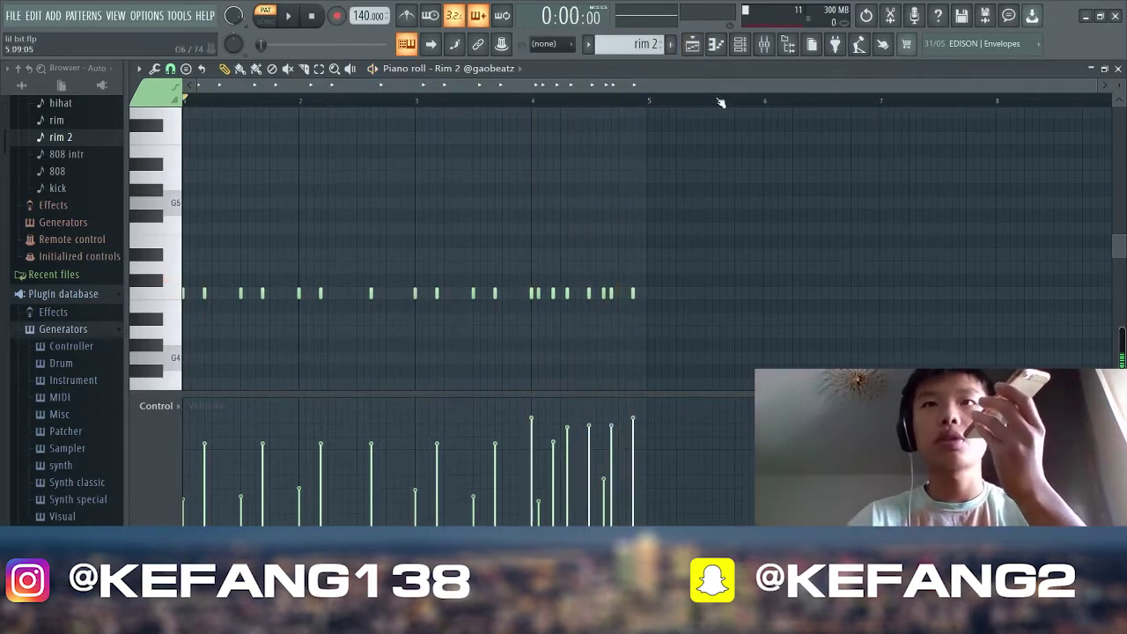
# Show the 808 intr pattern's note in the piano roll, play it in pattern mode, and stop playback
pyautogui.click(695, 46)
pyautogui.click(205, 303)
pyautogui.press('F7')
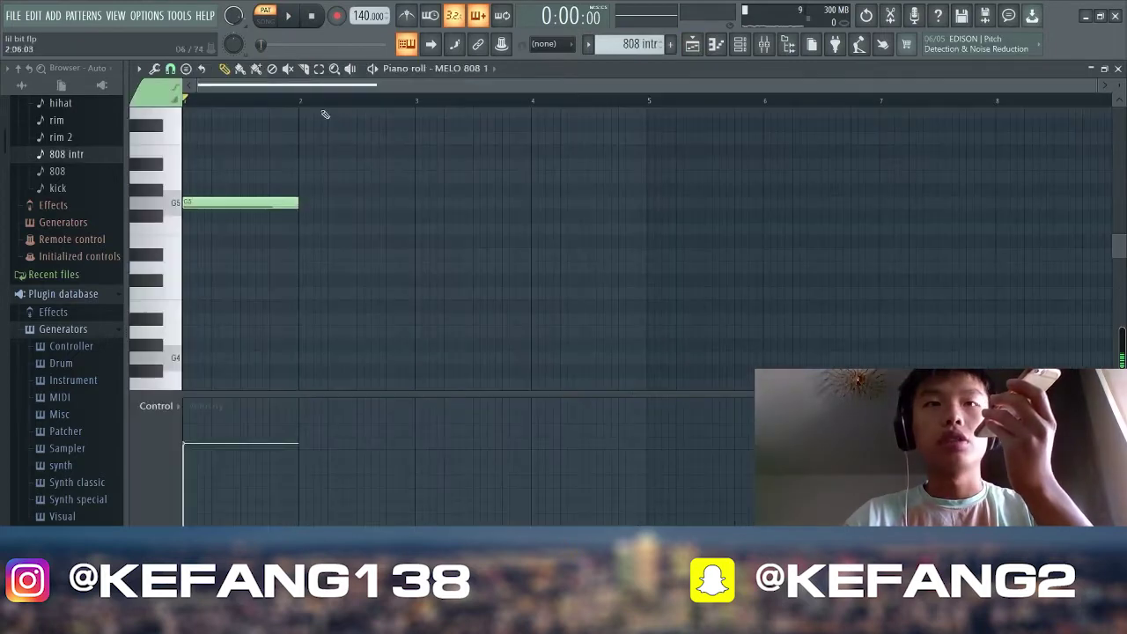
pyautogui.click(282, 19)
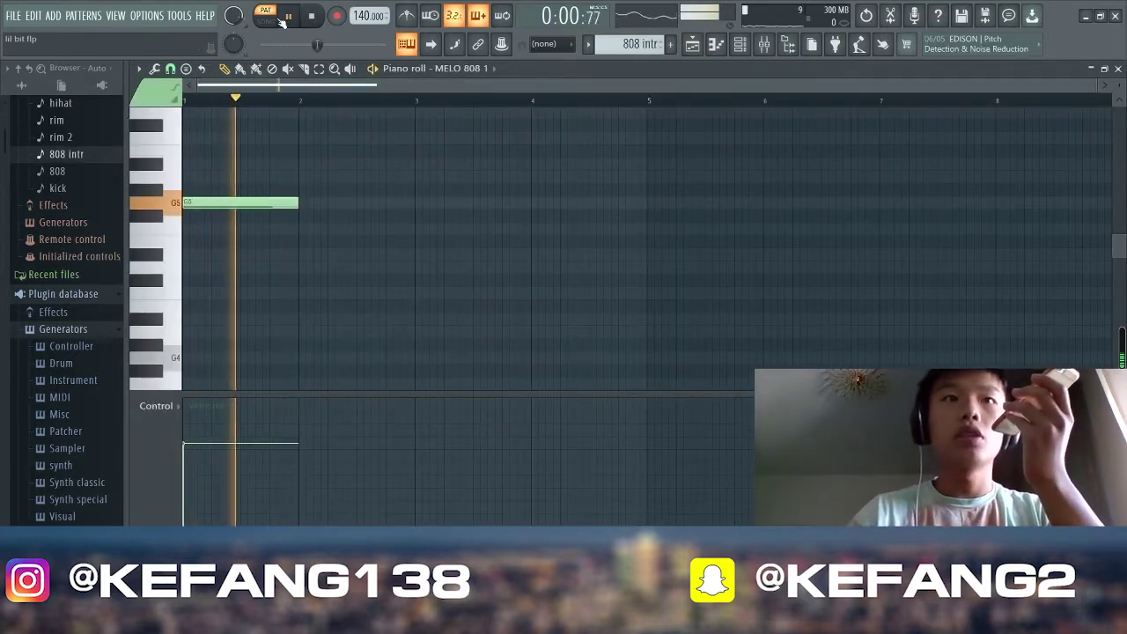
pyautogui.click(282, 20)
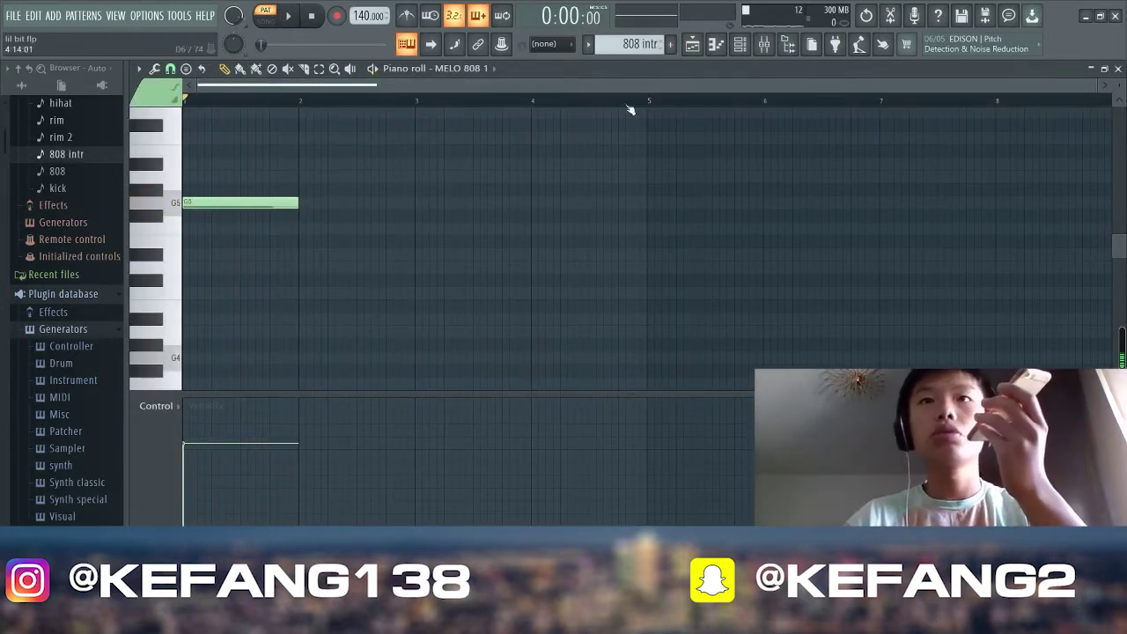
# Open the MELO 808 1 channel from the channel rack to check it, and return to the playlist
pyautogui.click(739, 45)
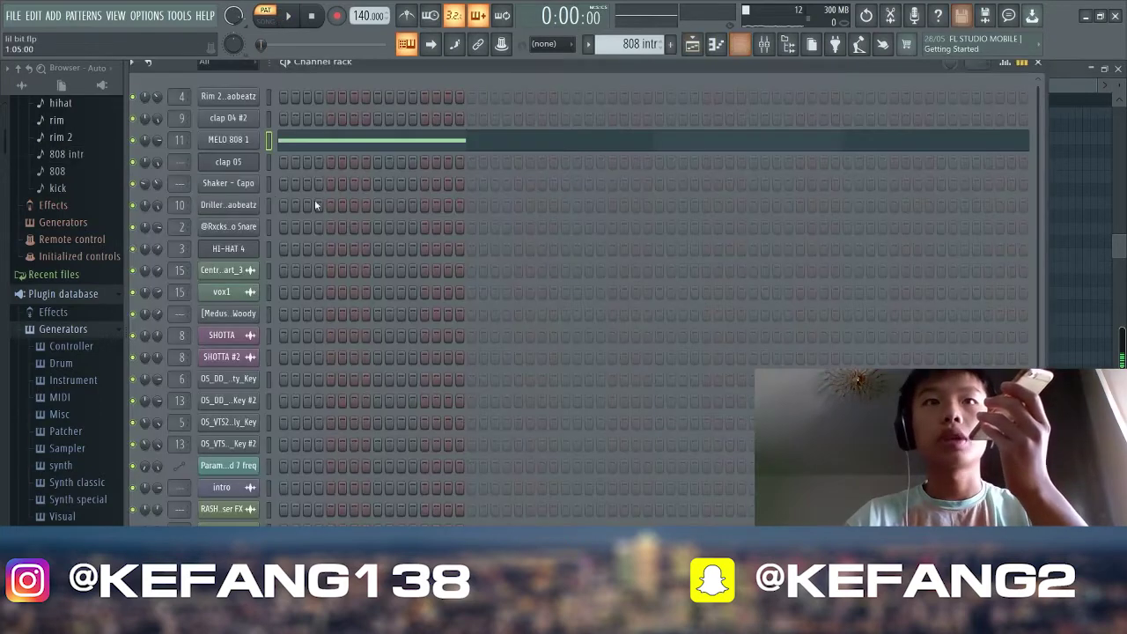
pyautogui.click(245, 141)
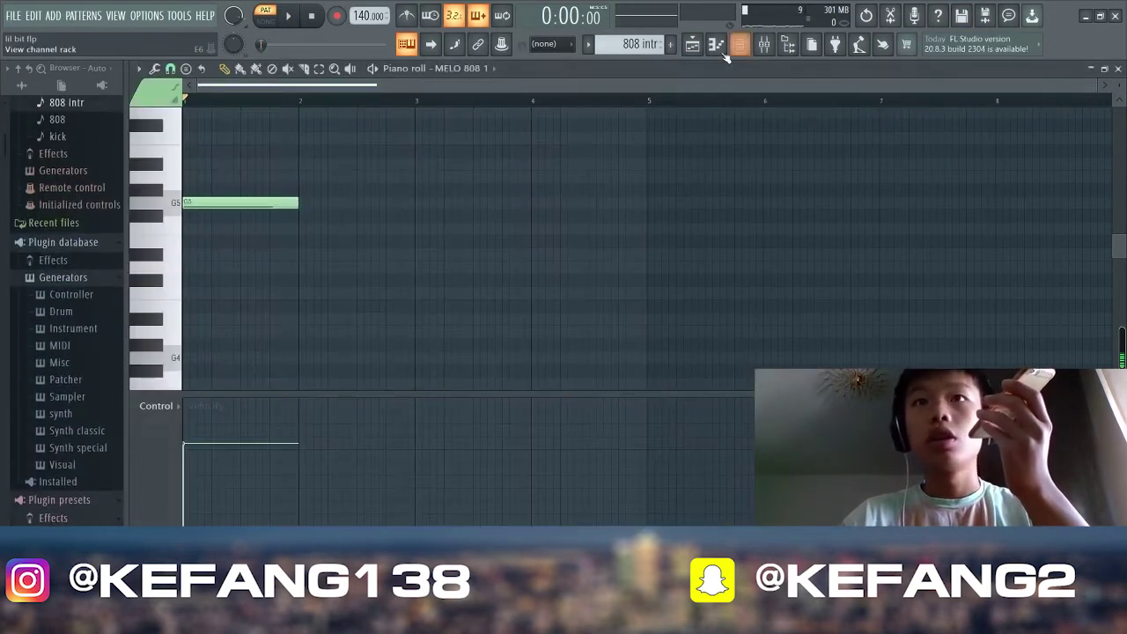
pyautogui.click(692, 45)
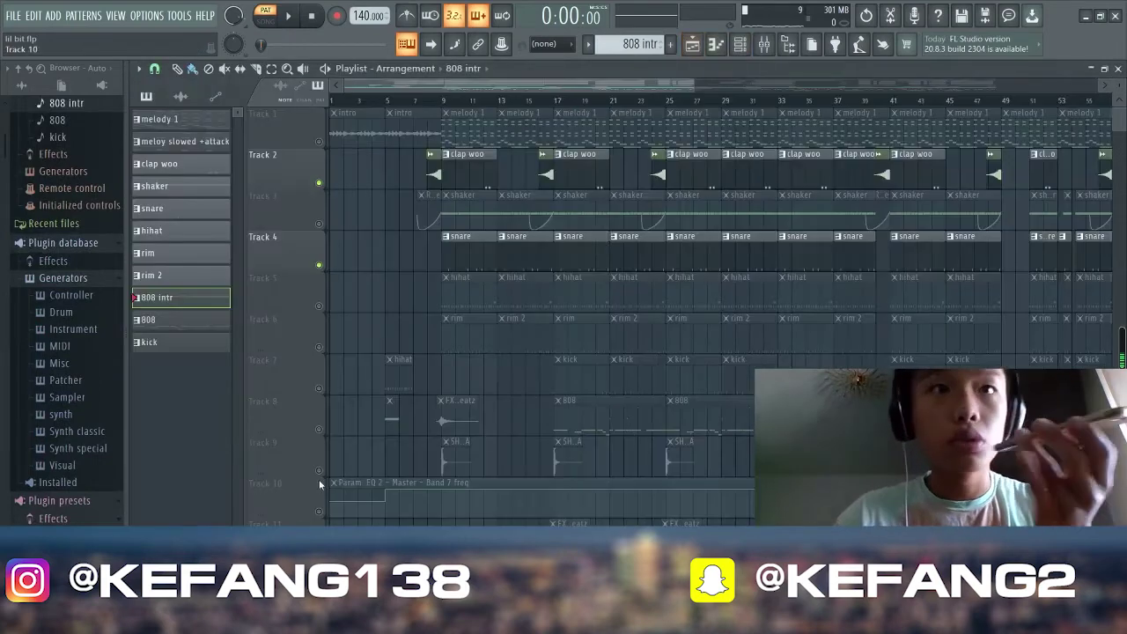
# Place the MELO 808 1 sample from the drum kit's 808's folder on Track 12 just after the start of bar 5
pyautogui.click(90, 243)
pyautogui.click(87, 264)
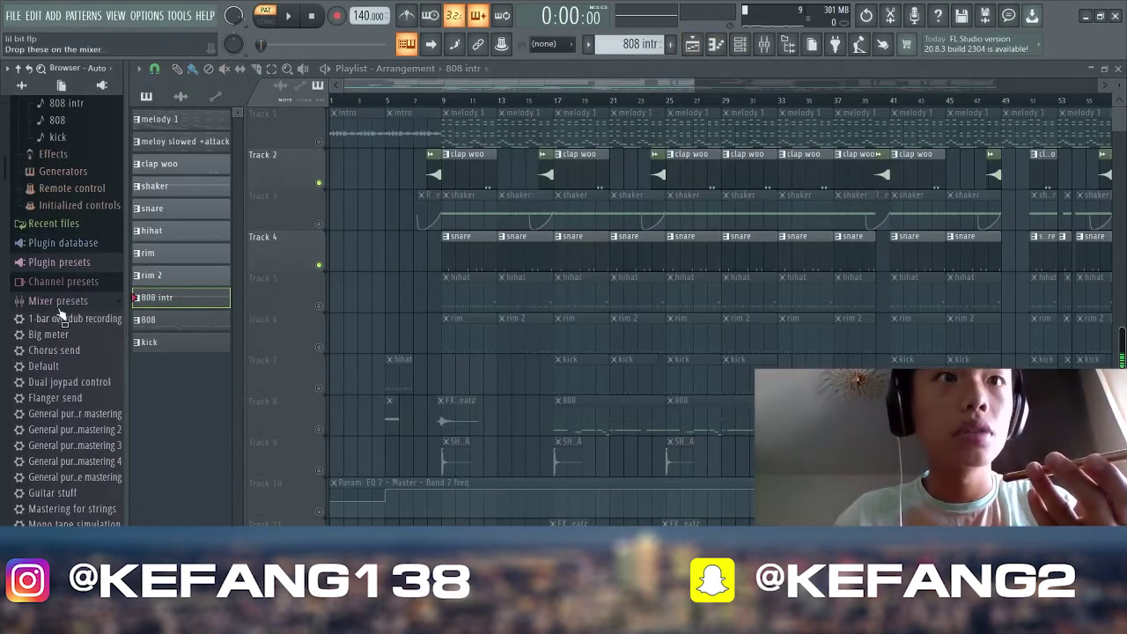
pyautogui.click(59, 302)
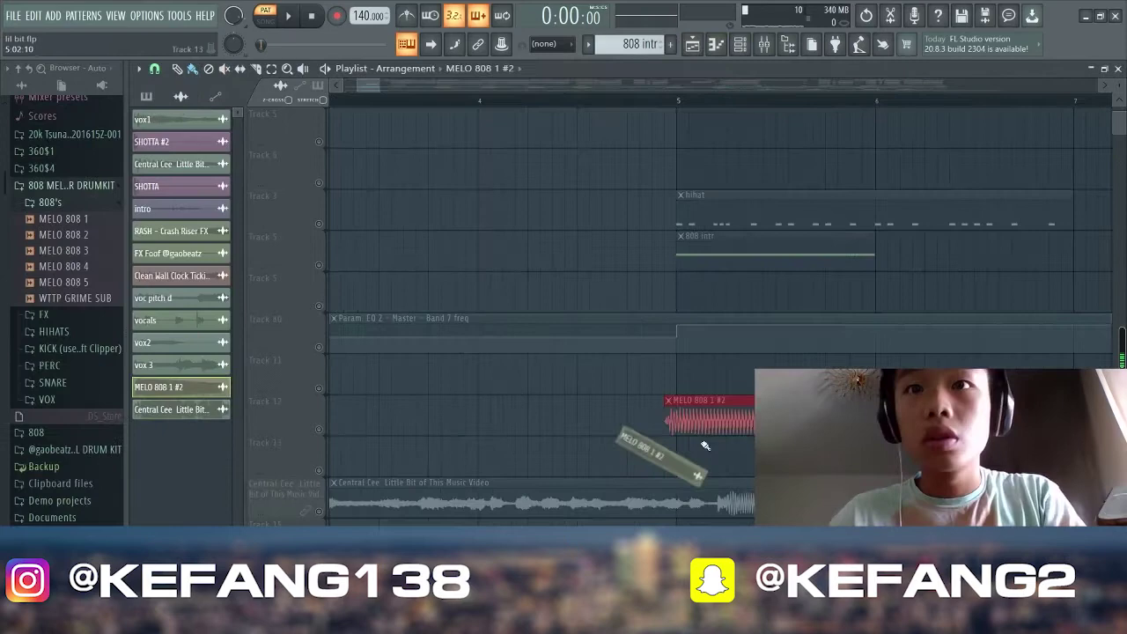
pyautogui.moveTo(692, 452)
pyautogui.mouseDown()
pyautogui.moveTo(531, 442)
pyautogui.moveTo(690, 443)
pyautogui.mouseUp()
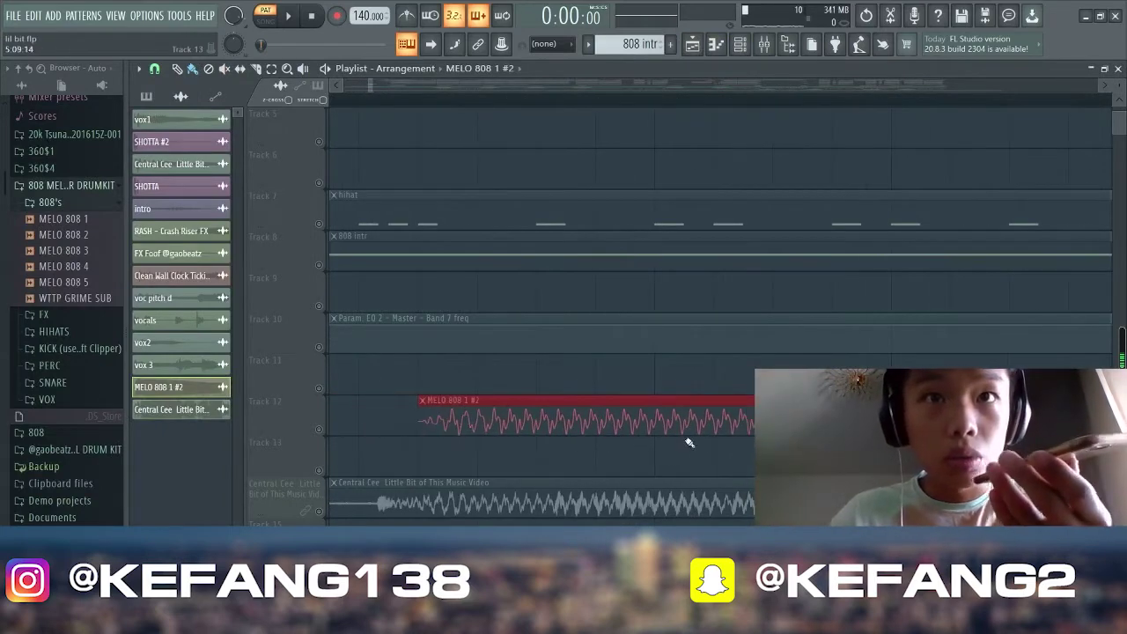
pyautogui.scroll(1, 511, 473)
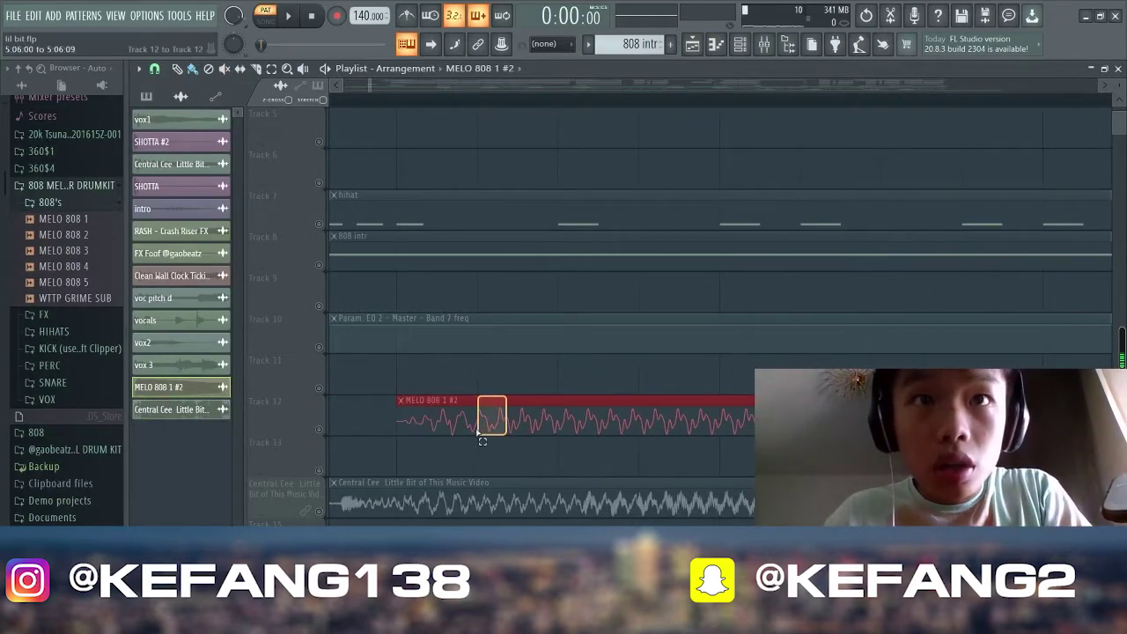
pyautogui.moveTo(482, 440); pyautogui.dragTo(484, 438)
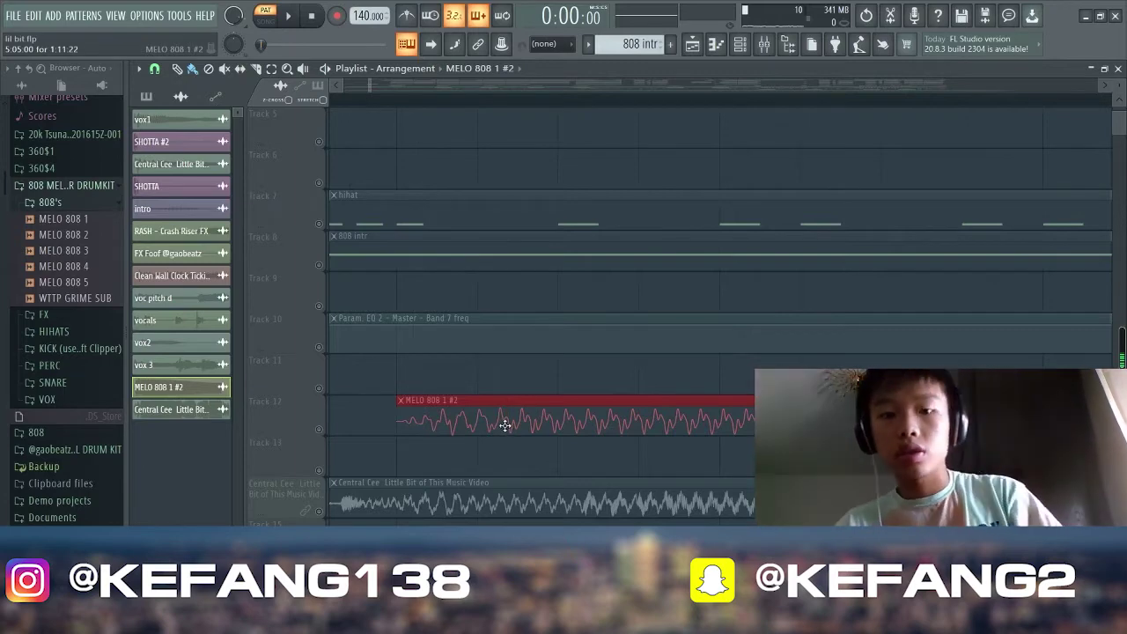
# Turn on Reverse polarity in the MELO 808 1 clip's sample settings and close them
pyautogui.doubleClick(501, 426)
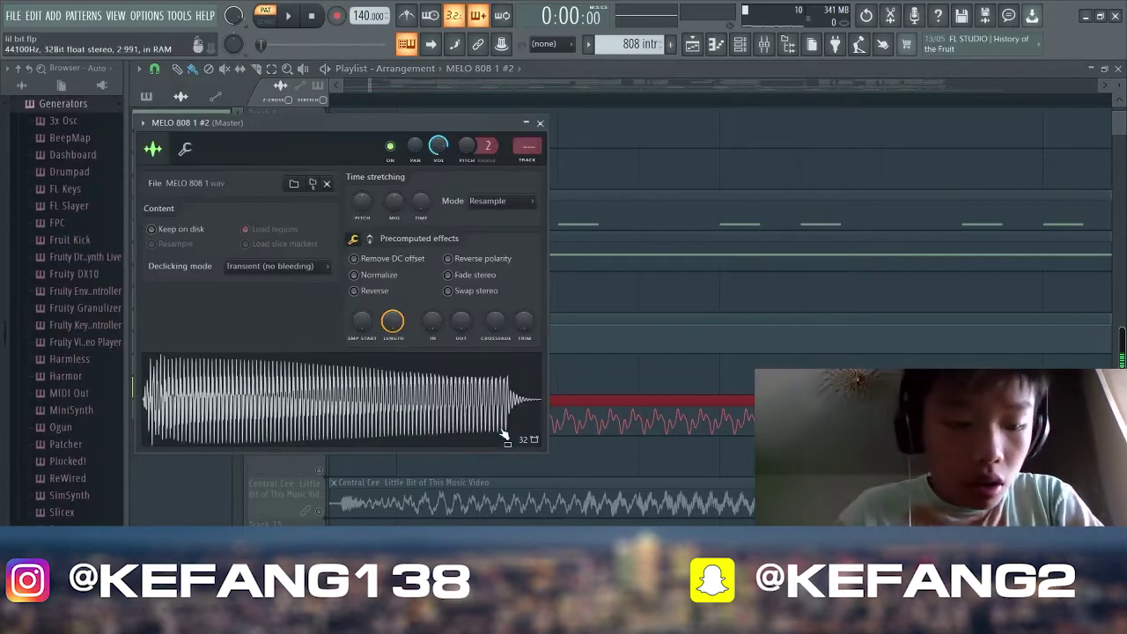
pyautogui.click(448, 259)
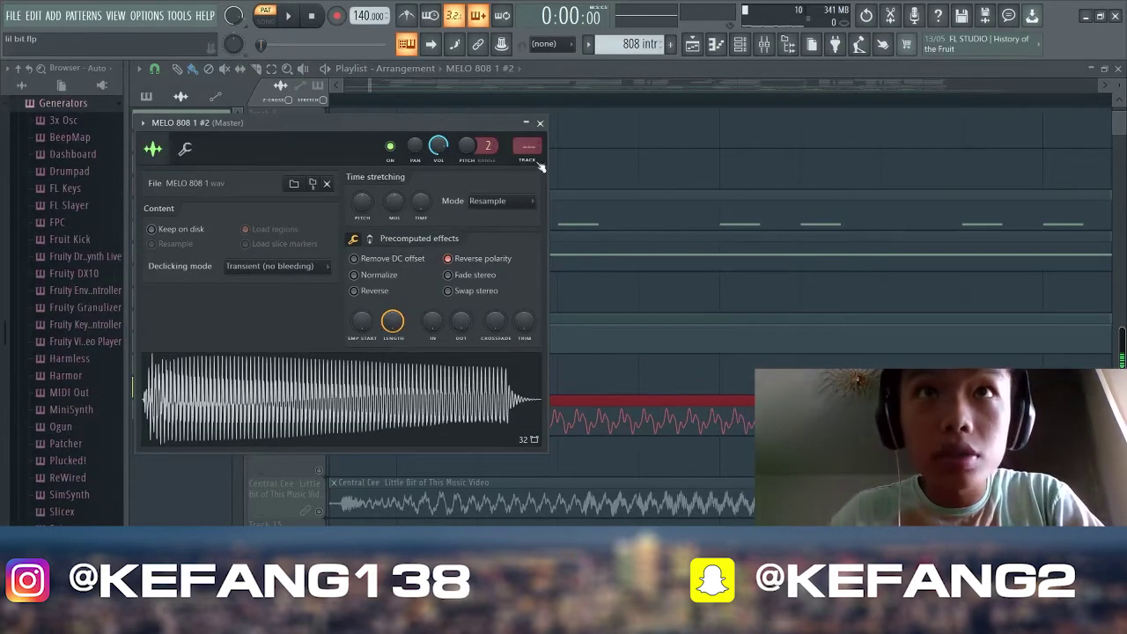
pyautogui.click(541, 123)
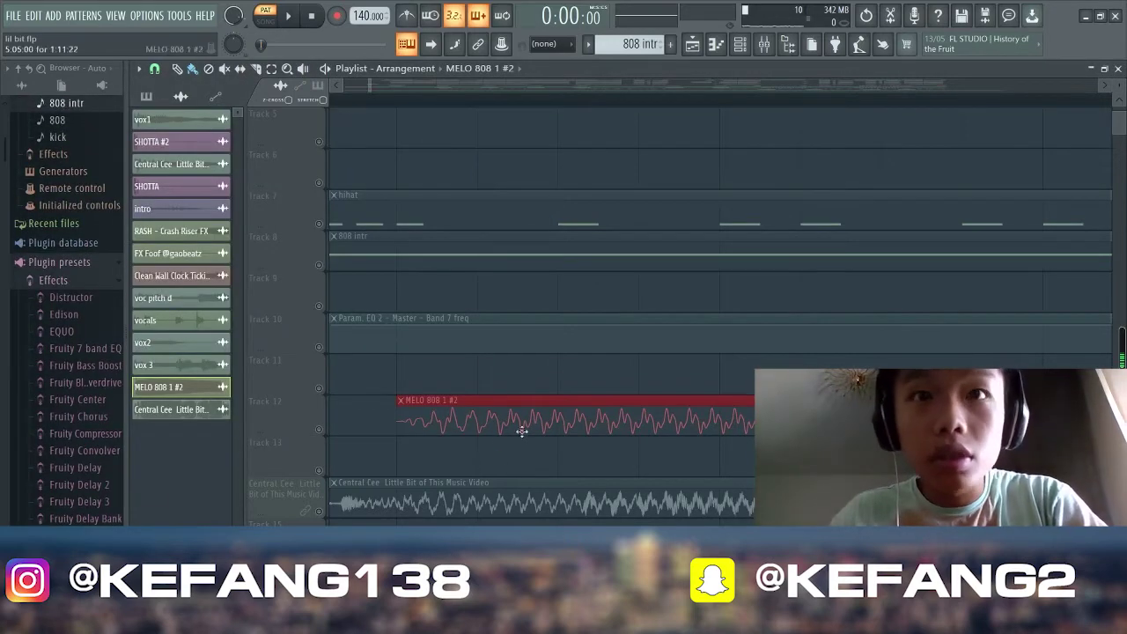
# Move the MELO 808 1 clip onto the Central Cee clip's track to compare the waveforms, and place it on Track 13
pyautogui.moveTo(522, 430); pyautogui.dragTo(506, 506)
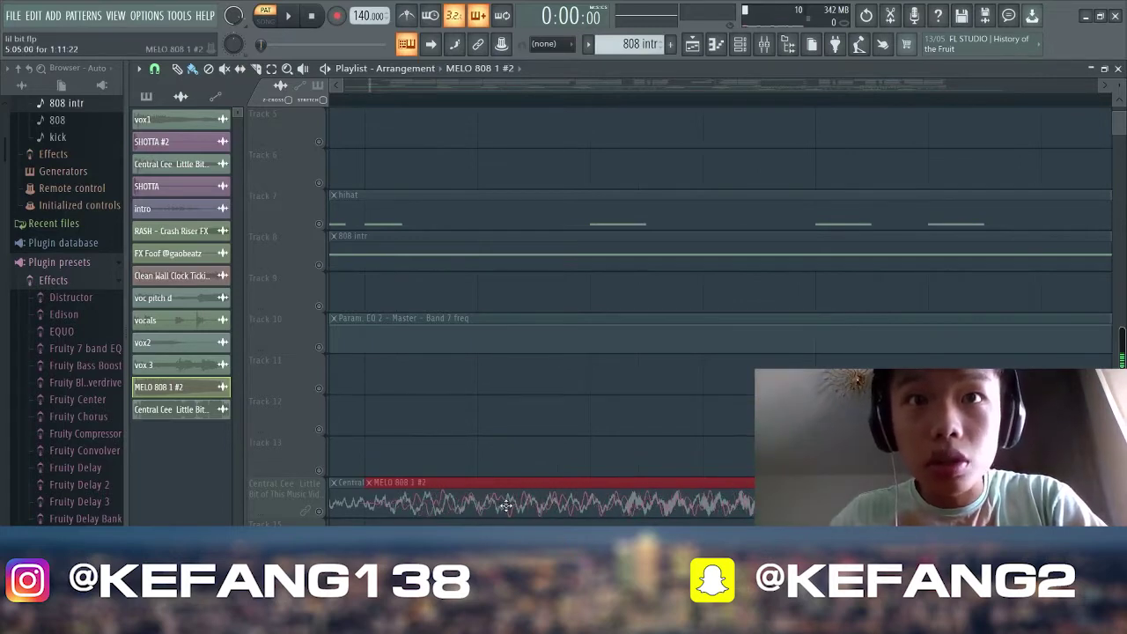
pyautogui.doubleClick(507, 506)
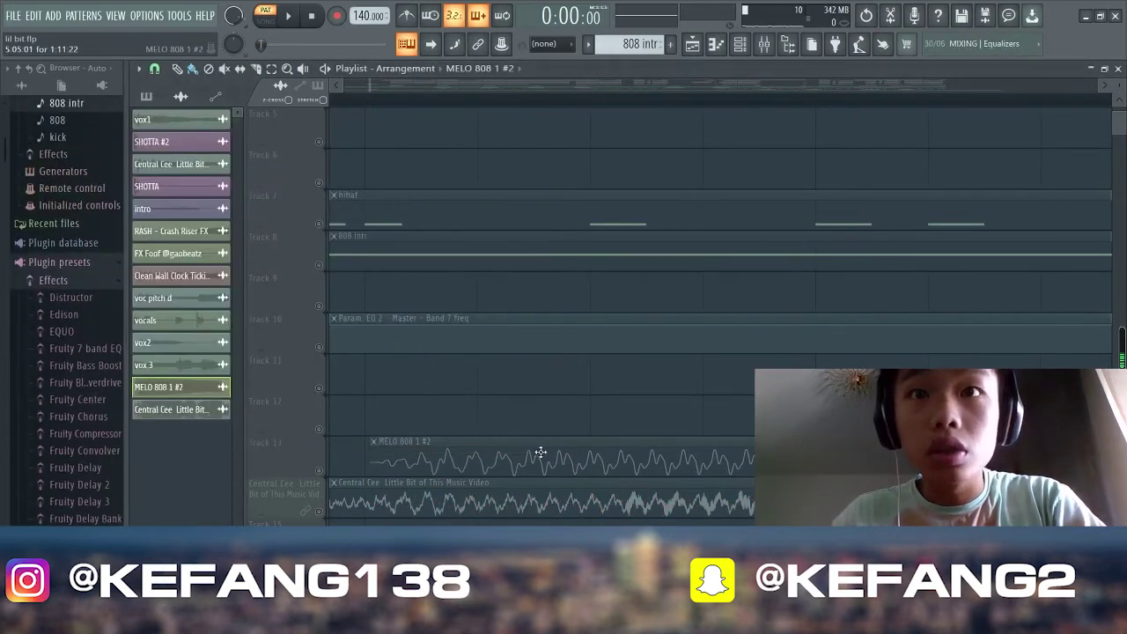
pyautogui.moveTo(540, 452)
pyautogui.mouseDown()
pyautogui.moveTo(540, 487)
pyautogui.moveTo(544, 458)
pyautogui.mouseUp()
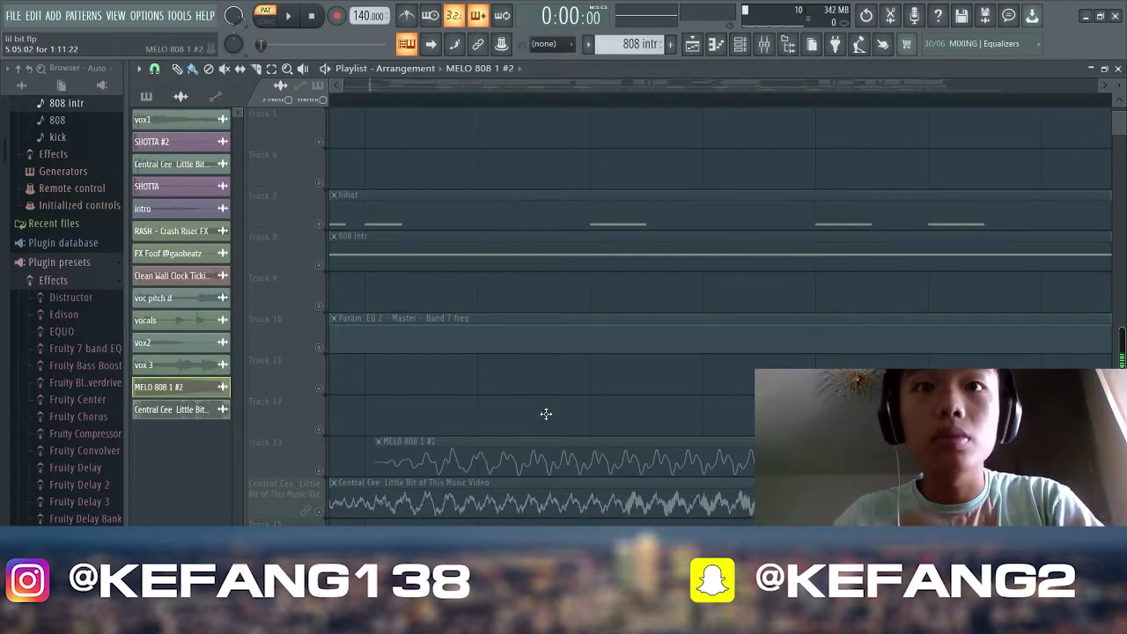
# Delete the MELO 808 1 #2 and Central Cee Little Bit of This Music Video audio clips from the project
pyautogui.rightClick(171, 397)
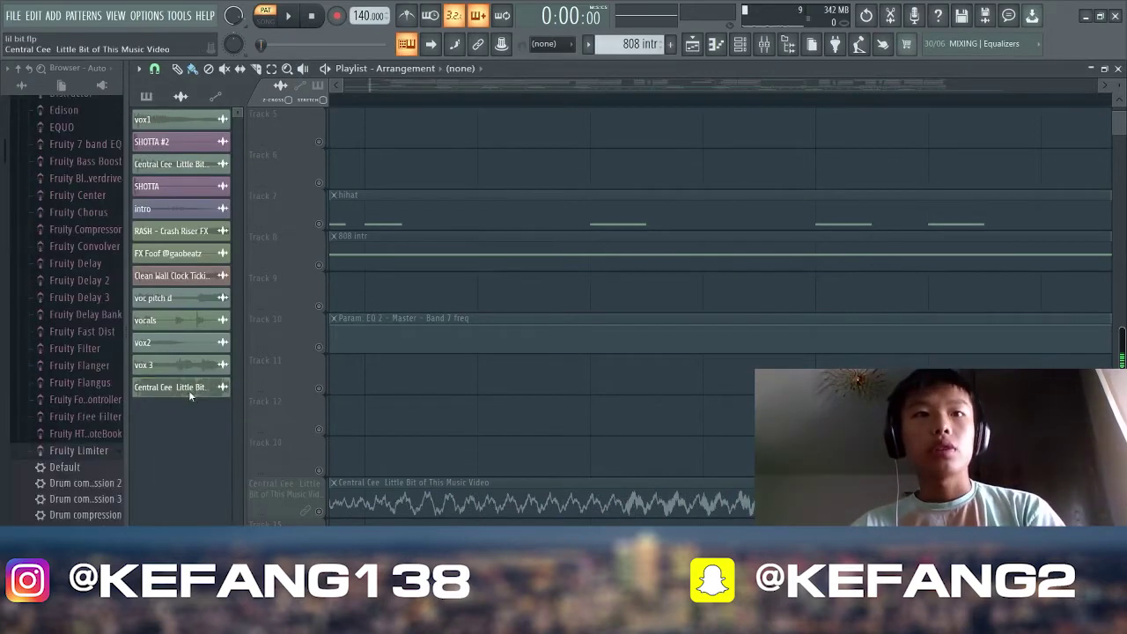
pyautogui.rightClick(190, 393)
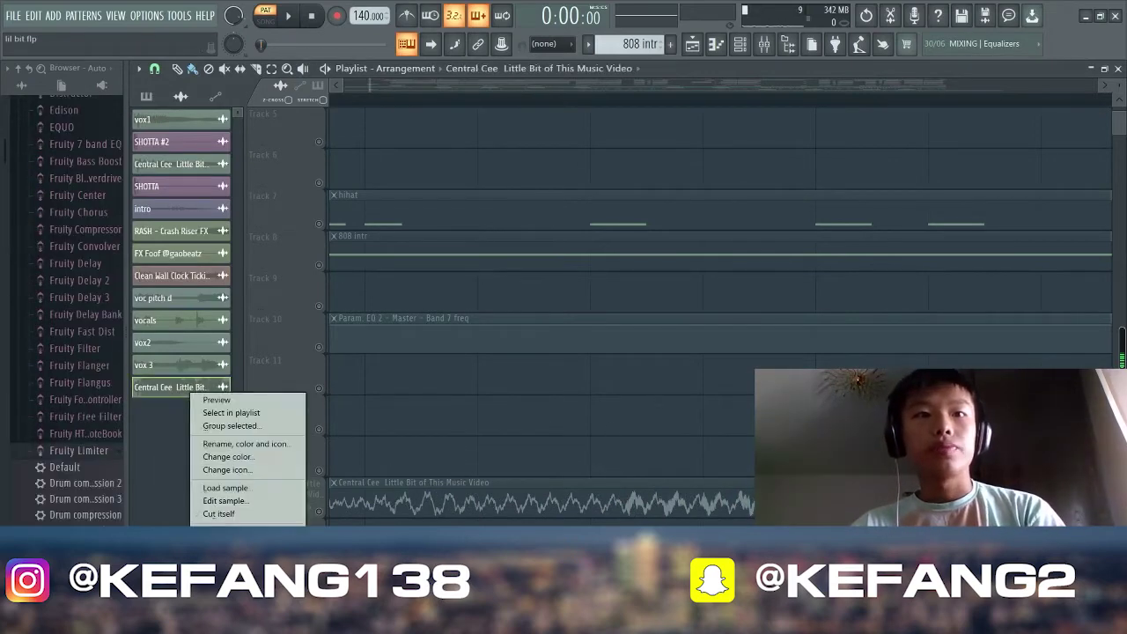
pyautogui.hotkey('alt', 'Delete')
# Show the 808 pattern's notes in the piano roll, play the pattern, return to the playlist and stop playback
pyautogui.click(145, 97)
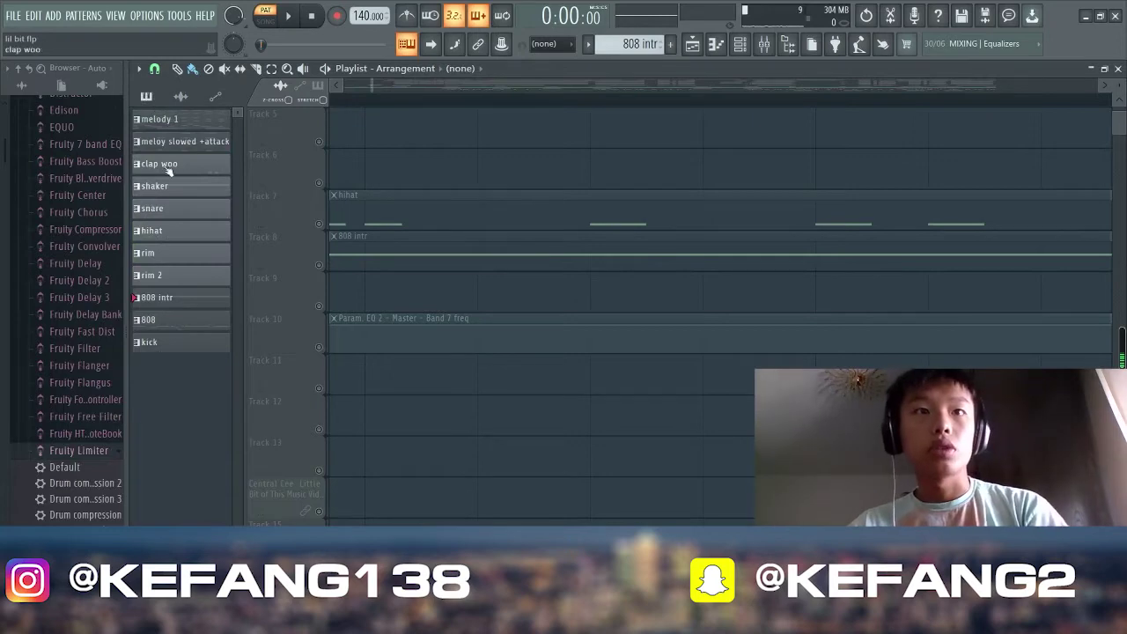
pyautogui.doubleClick(190, 322)
pyautogui.scroll(4, 314, 151)
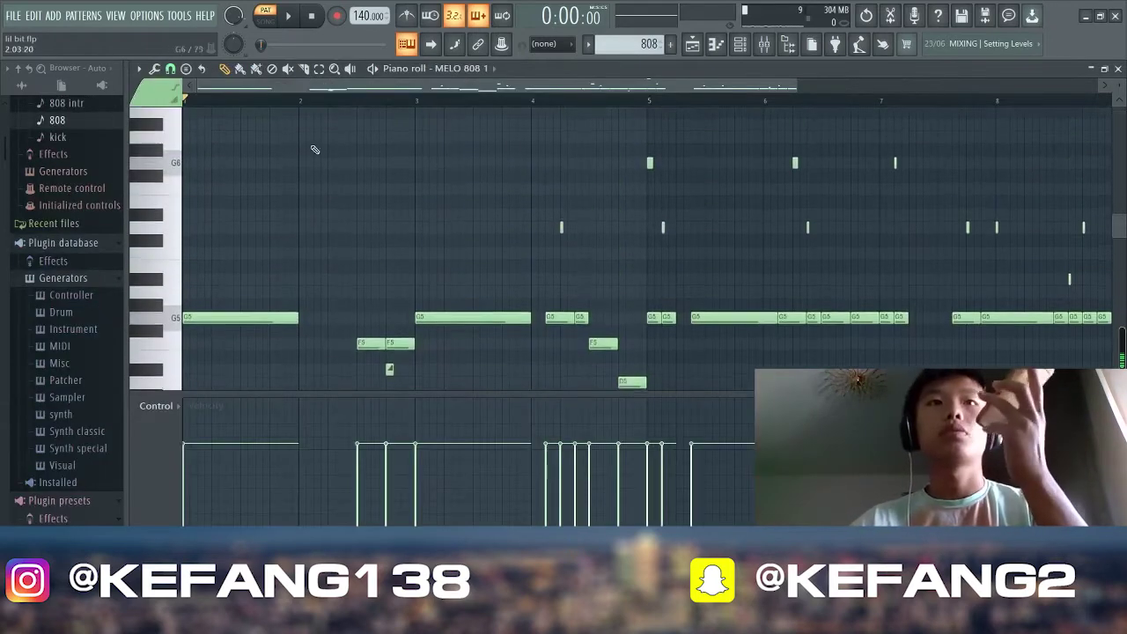
pyautogui.scroll(-2, 329, 257)
pyautogui.press('space')
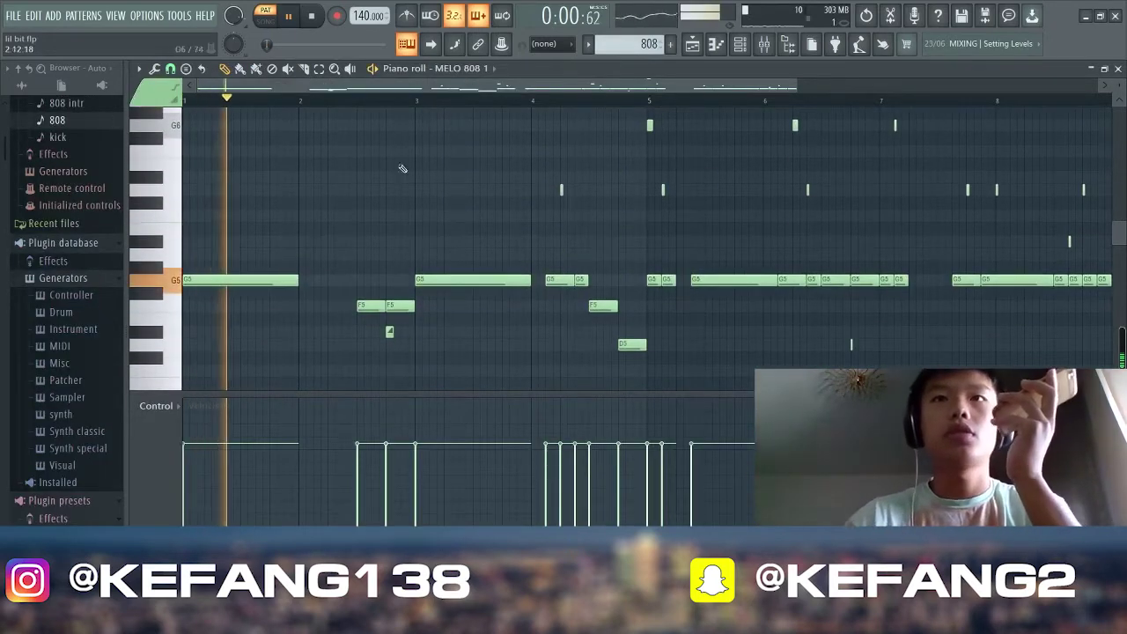
pyautogui.moveTo(796, 85); pyautogui.dragTo(1016, 258)
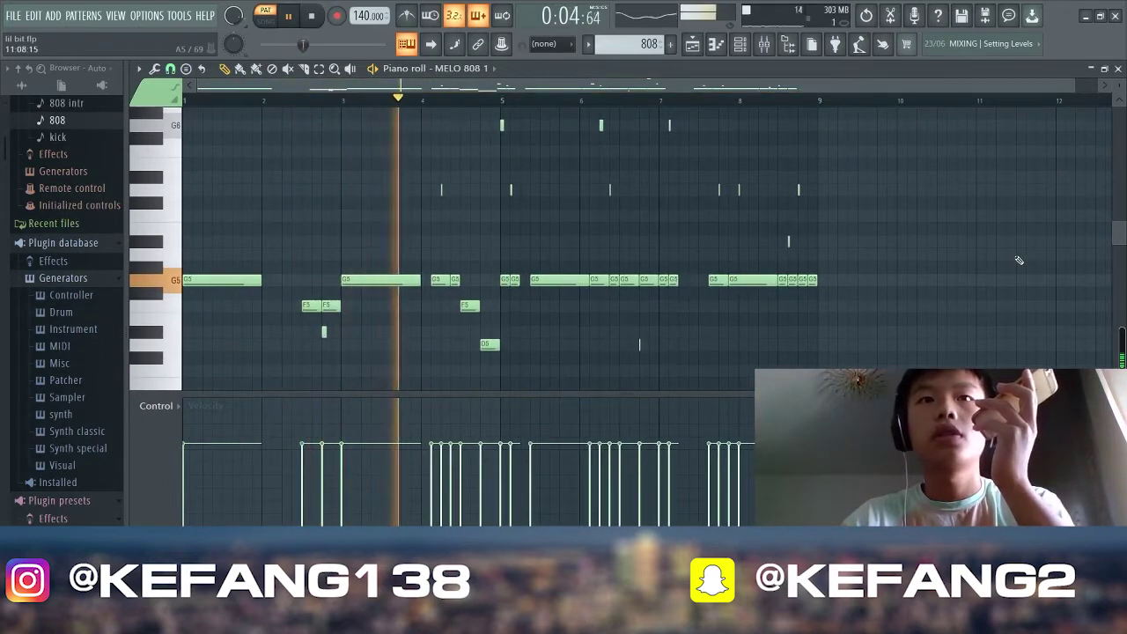
pyautogui.scroll(3, 1019, 261)
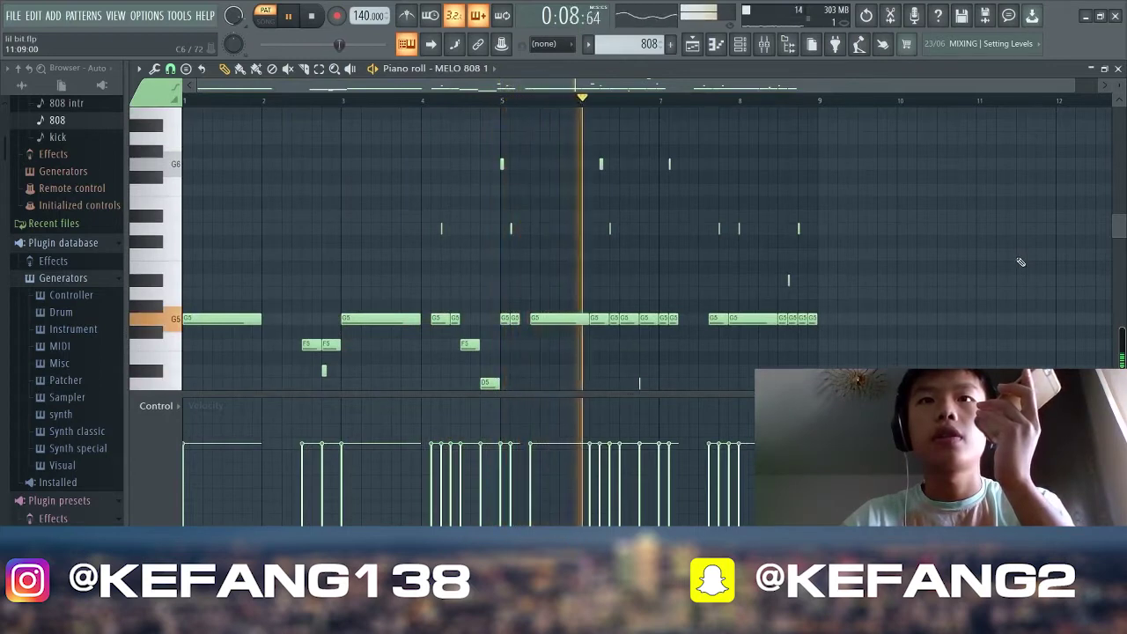
pyautogui.scroll(-6, 1021, 261)
pyautogui.scroll(6, 1021, 261)
pyautogui.scroll(-3, 1020, 262)
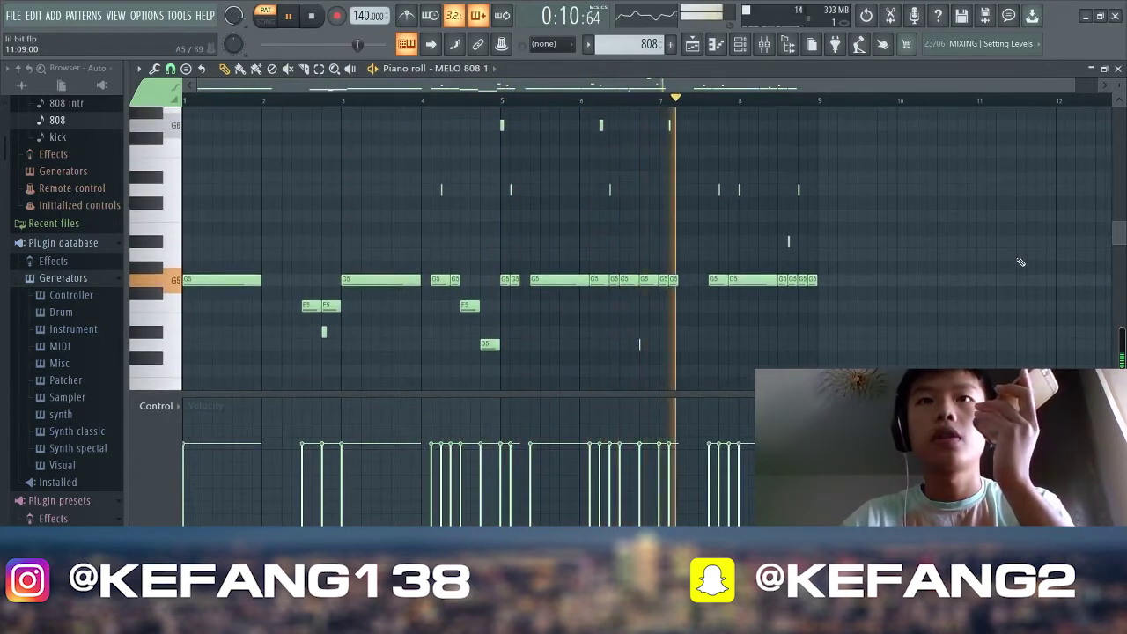
pyautogui.scroll(3, 1021, 261)
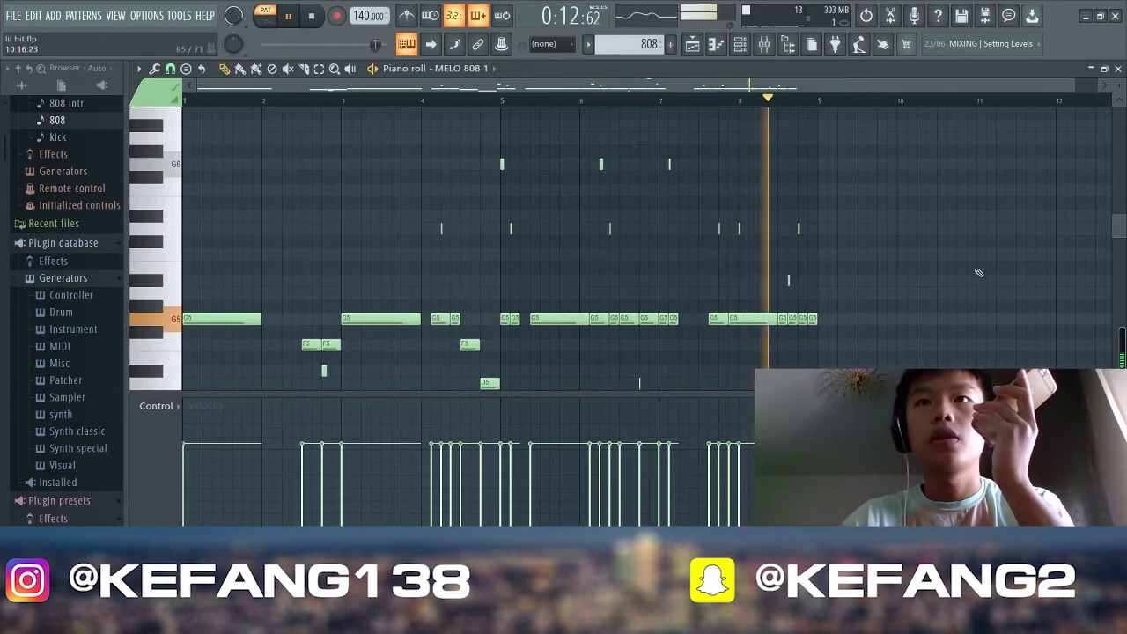
pyautogui.click(692, 44)
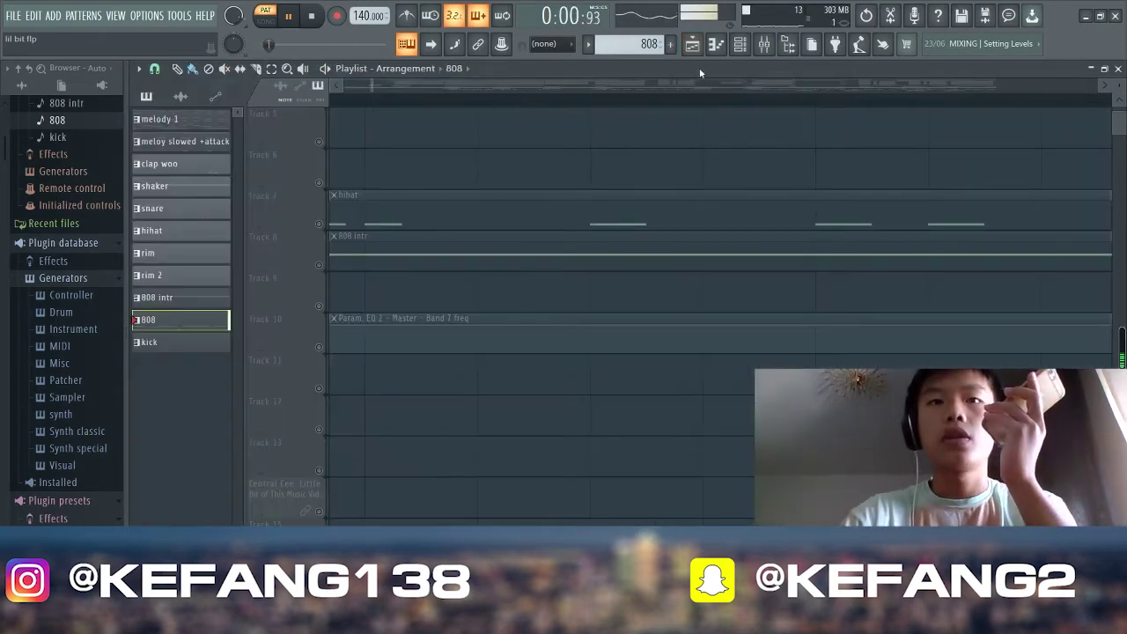
pyautogui.press('space')
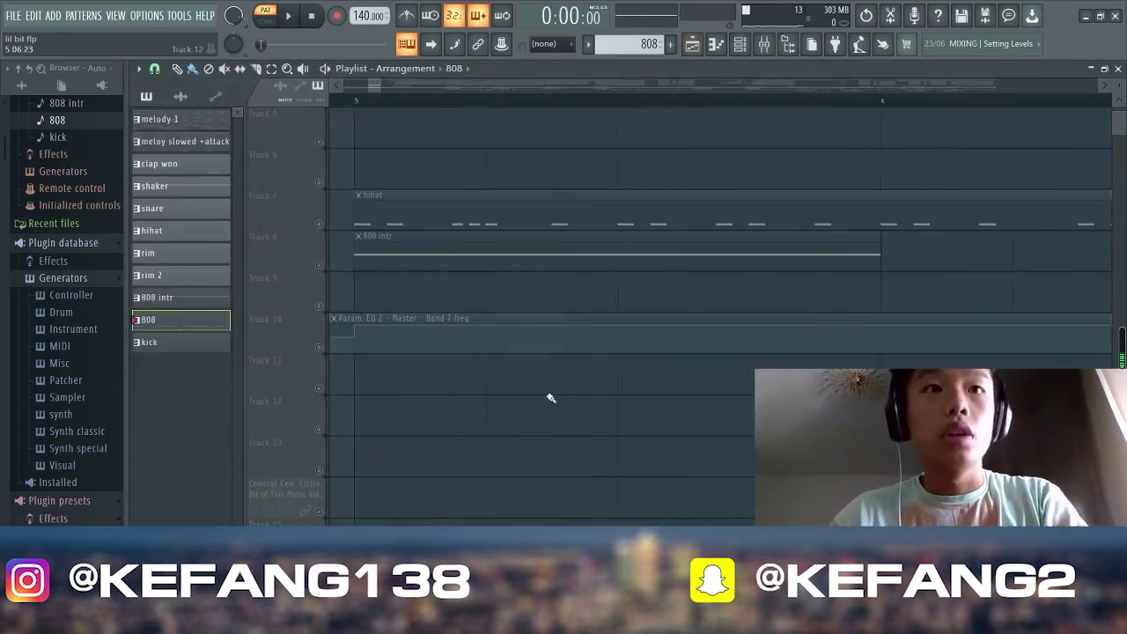
# Show the kick pattern's notes in the piano roll, play the pattern, stop playback and return to the playlist
pyautogui.click(167, 343)
pyautogui.press('F7')
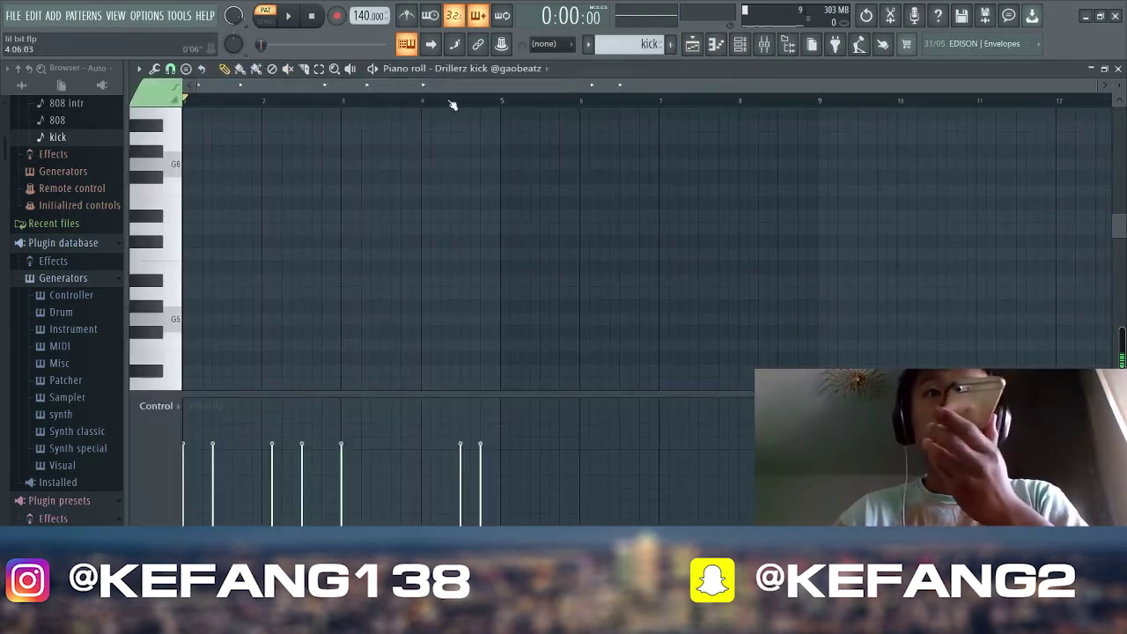
pyautogui.scroll(2, 401, 370)
pyautogui.scroll(-5, 370, 300)
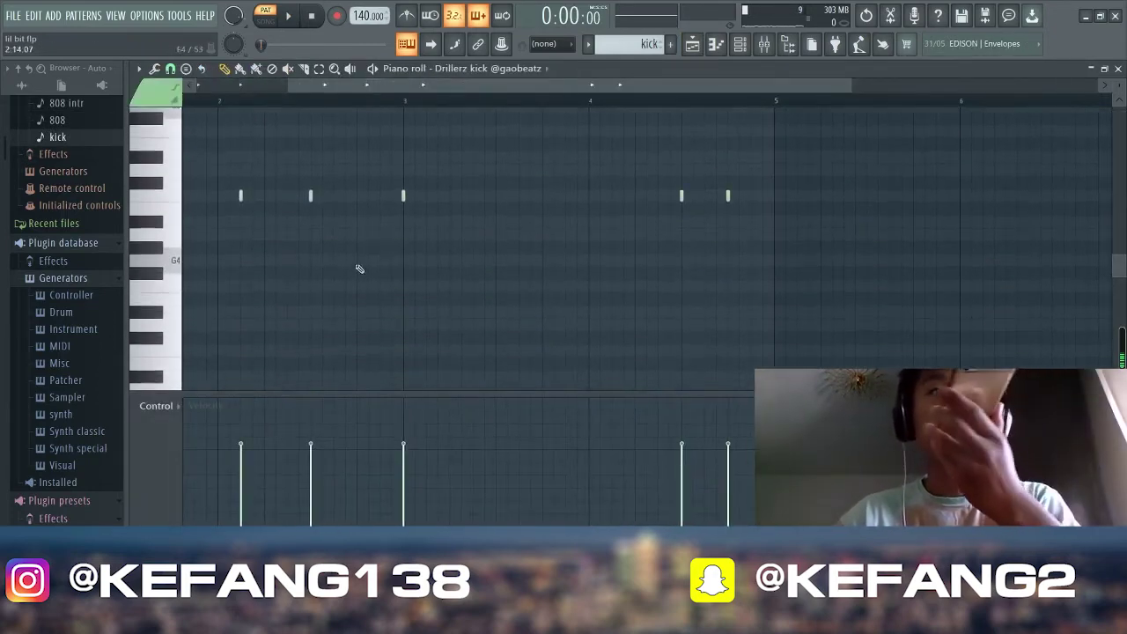
pyautogui.moveTo(407, 82); pyautogui.dragTo(317, 82)
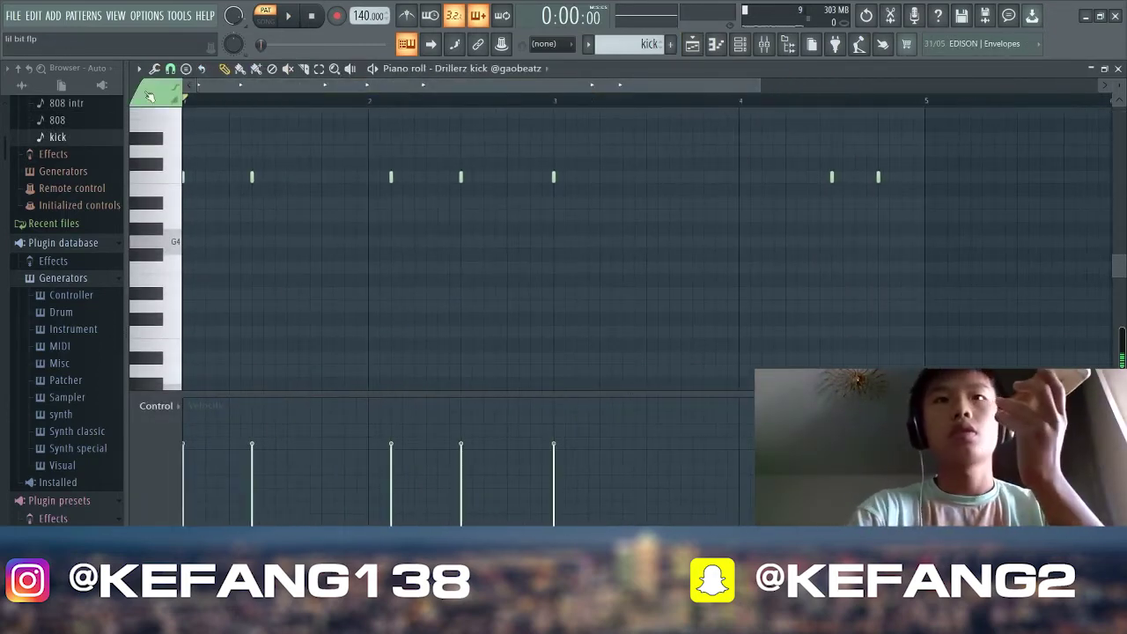
pyautogui.press('space')
pyautogui.scroll(2, 608, 277)
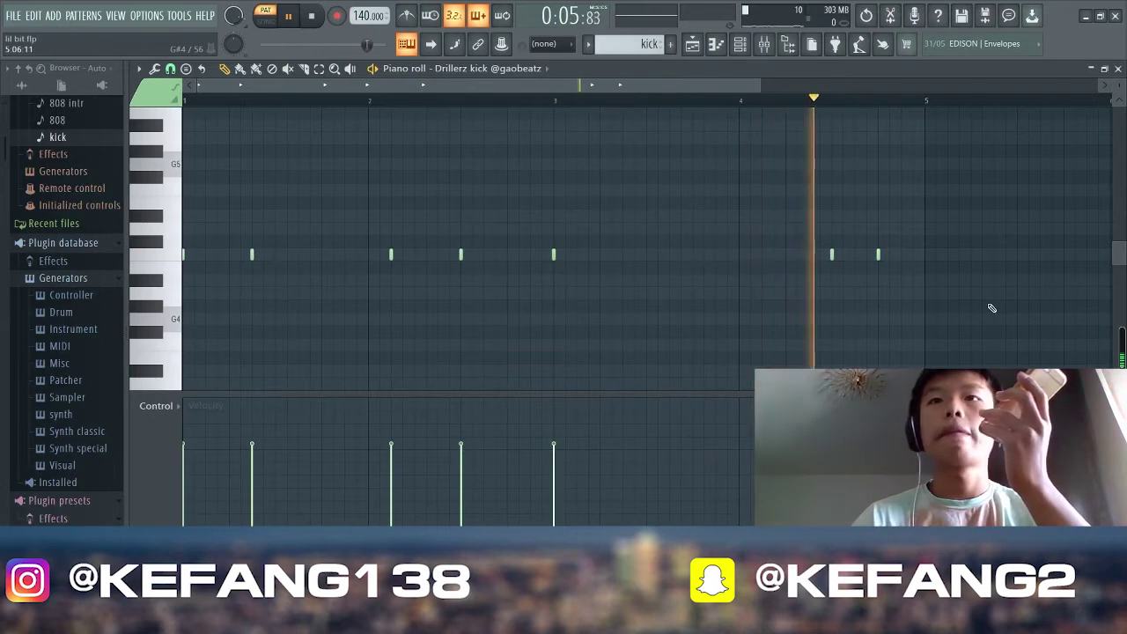
pyautogui.press('space')
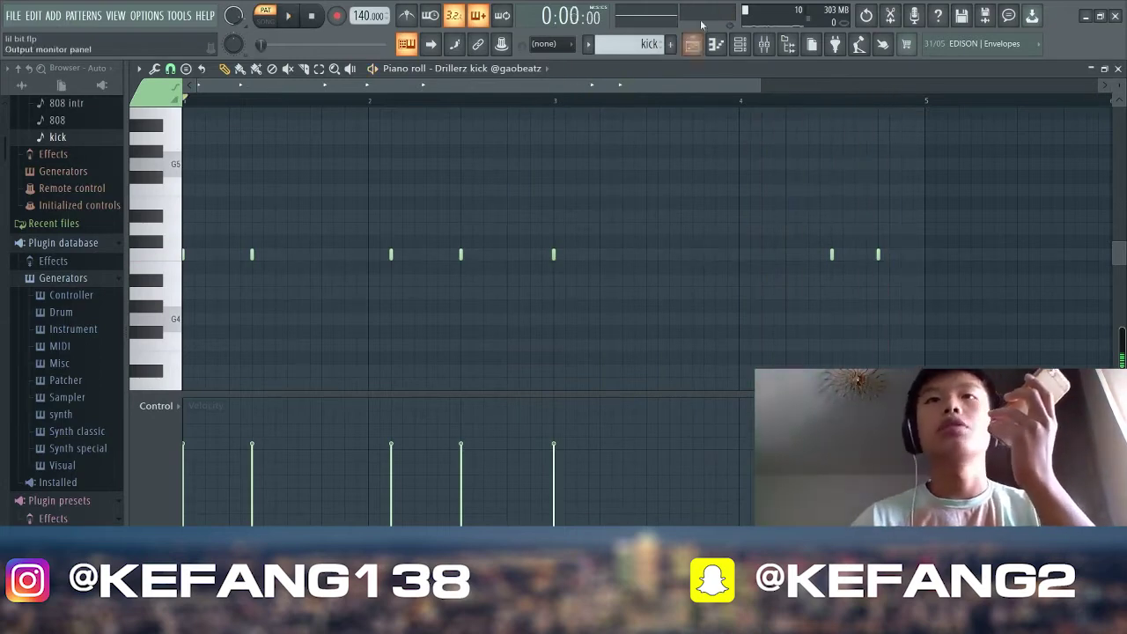
pyautogui.click(692, 44)
# Turn all the playlist tracks back on so that the whole arrangement is active
pyautogui.scroll(3, 380, 335)
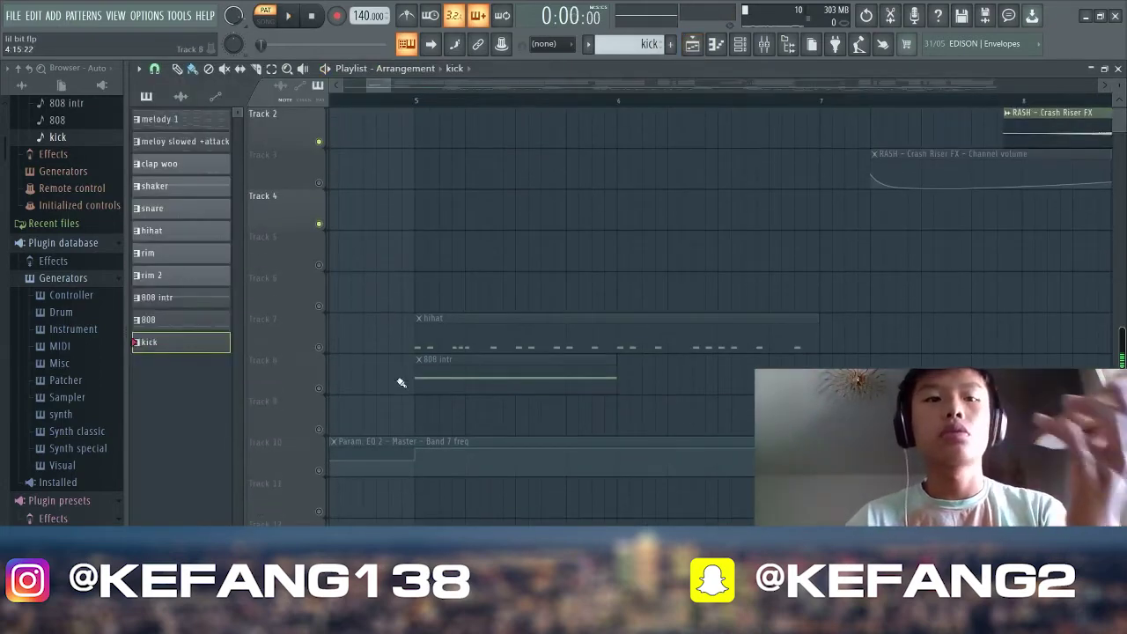
pyautogui.scroll(-6, 377, 408)
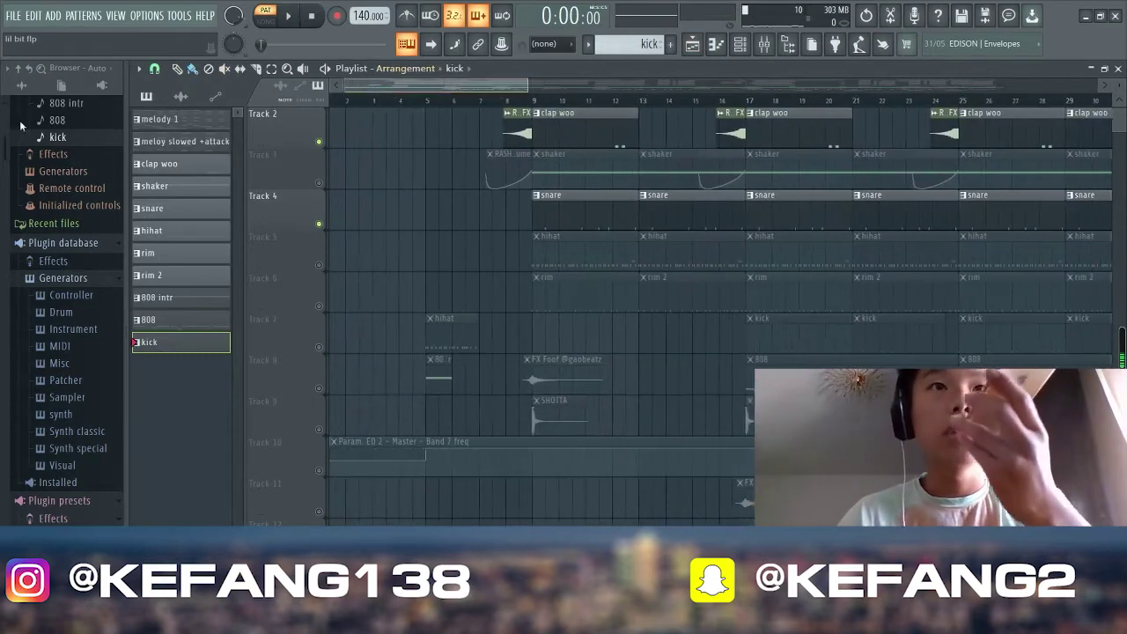
pyautogui.scroll(1, 292, 350)
pyautogui.rightClick(318, 265)
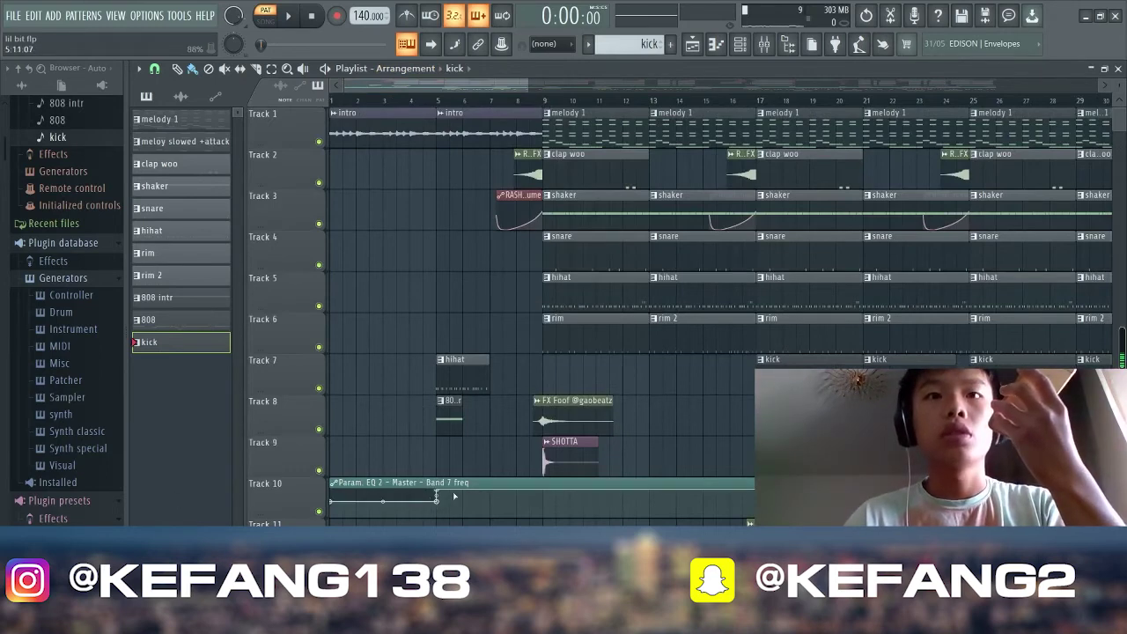
# Check the intro clip's sample settings, and play the arrangement in song mode from around bar 7 before stopping playback
pyautogui.doubleClick(412, 117)
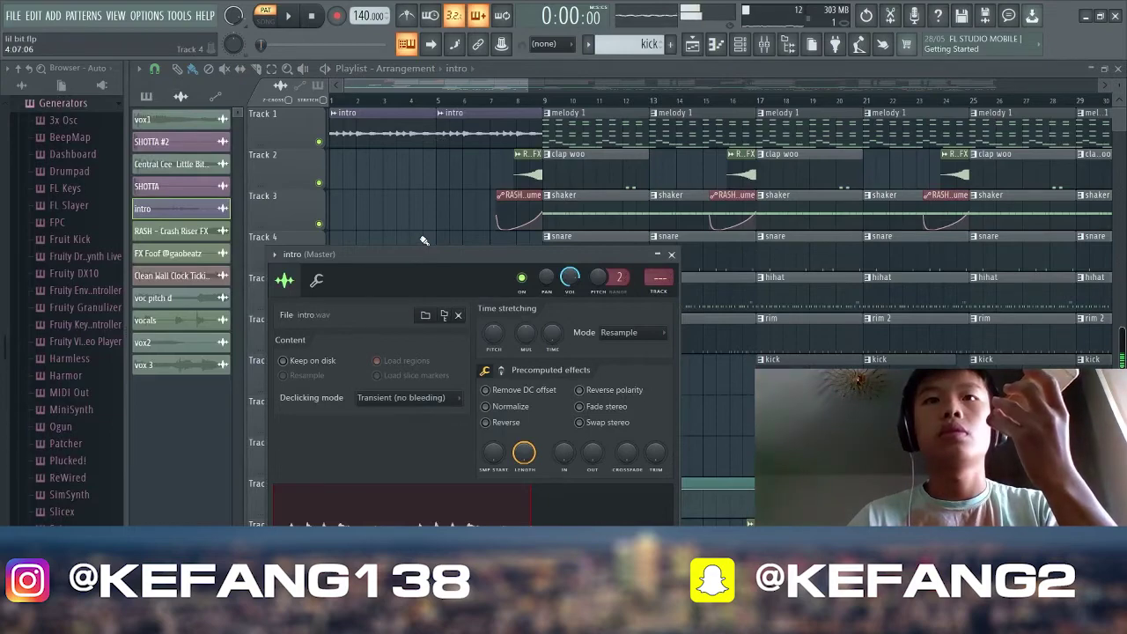
pyautogui.press('Escape')
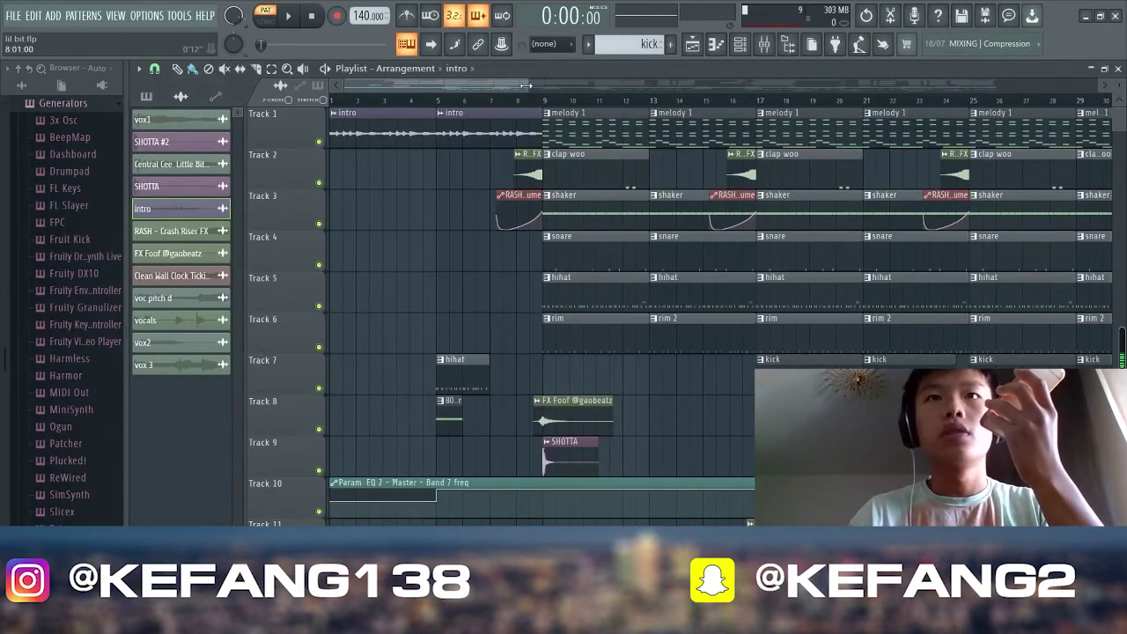
pyautogui.moveTo(525, 86); pyautogui.dragTo(918, 86)
pyautogui.scroll(-4, 586, 422)
pyautogui.scroll(2, 587, 422)
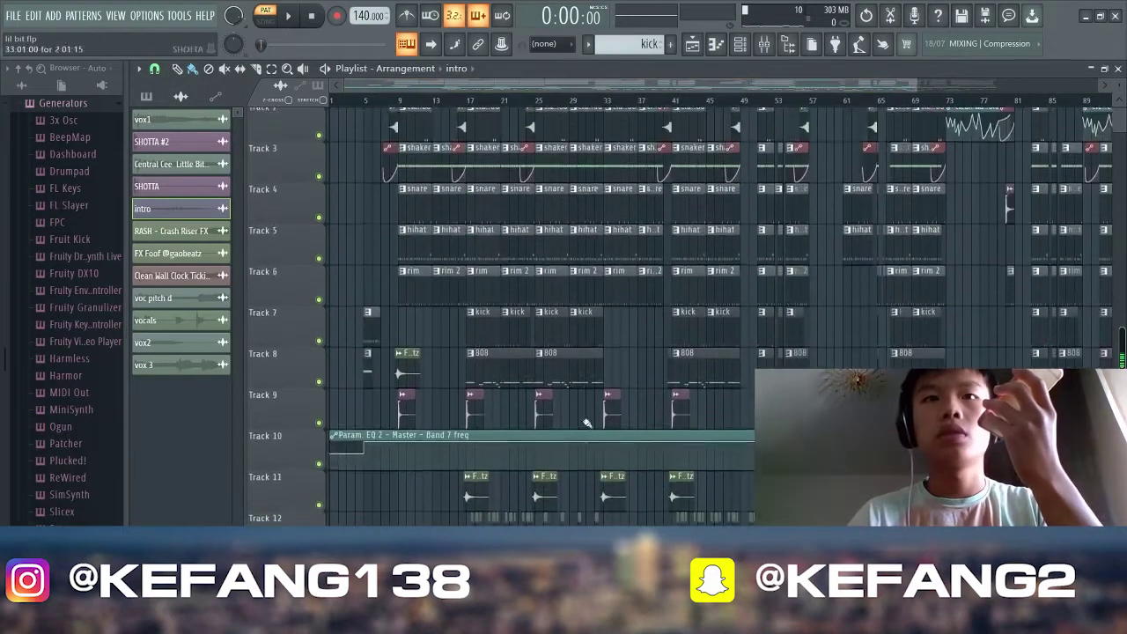
pyautogui.scroll(1, 587, 422)
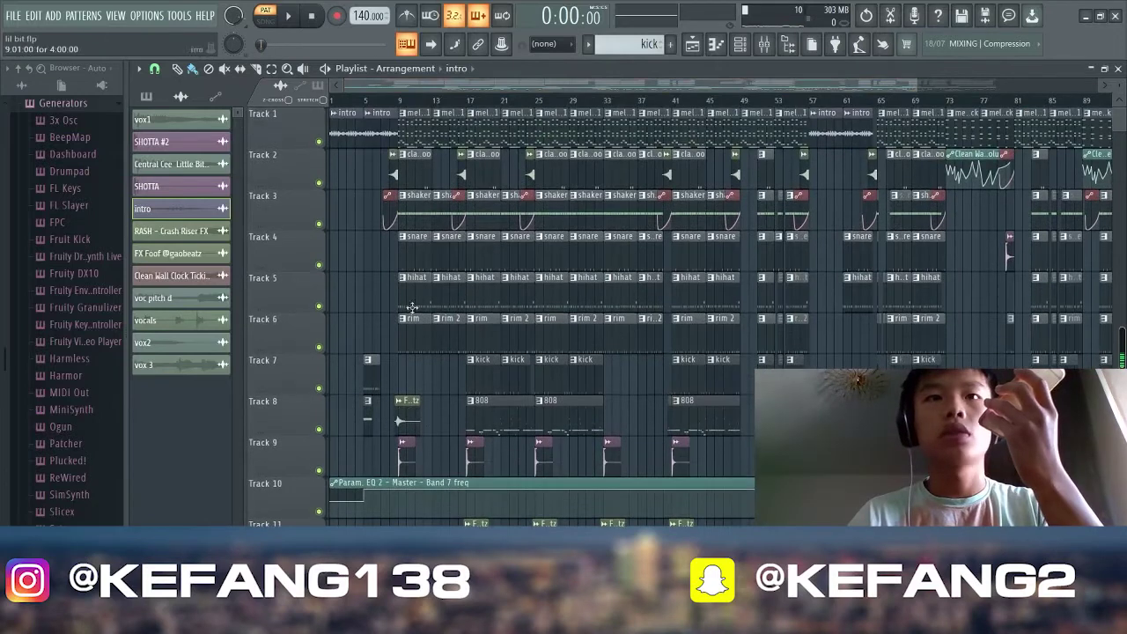
pyautogui.click(388, 102)
pyautogui.press('space')
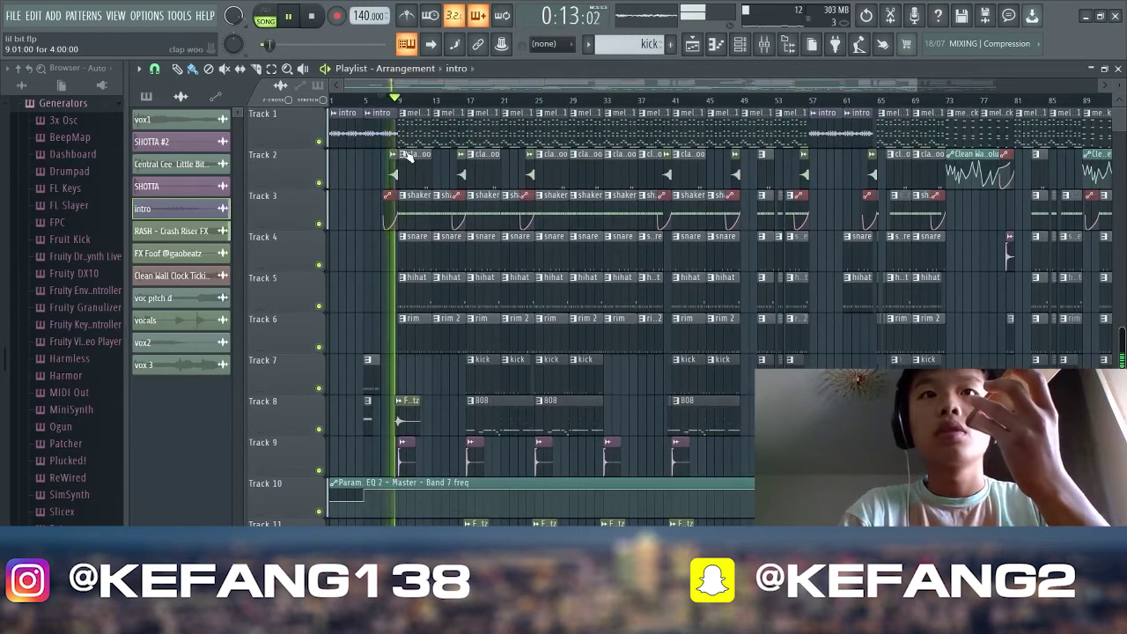
pyautogui.press('space')
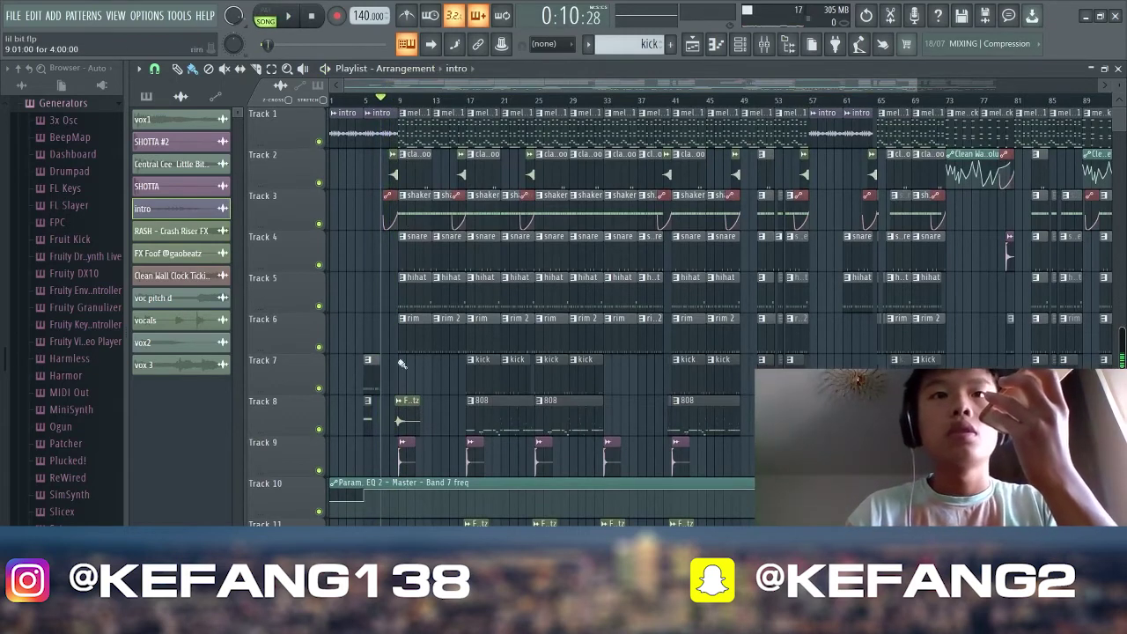
# Show the shaker pattern's notes in the piano roll, play the pattern, stop playback and return to the playlist
pyautogui.click(148, 99)
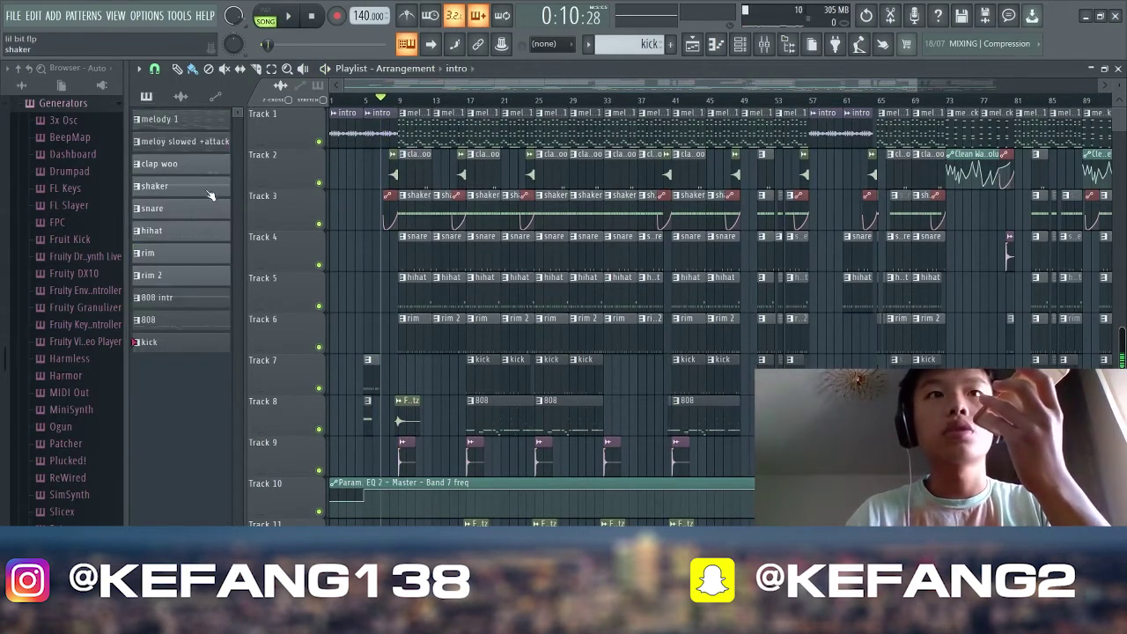
pyautogui.doubleClick(208, 189)
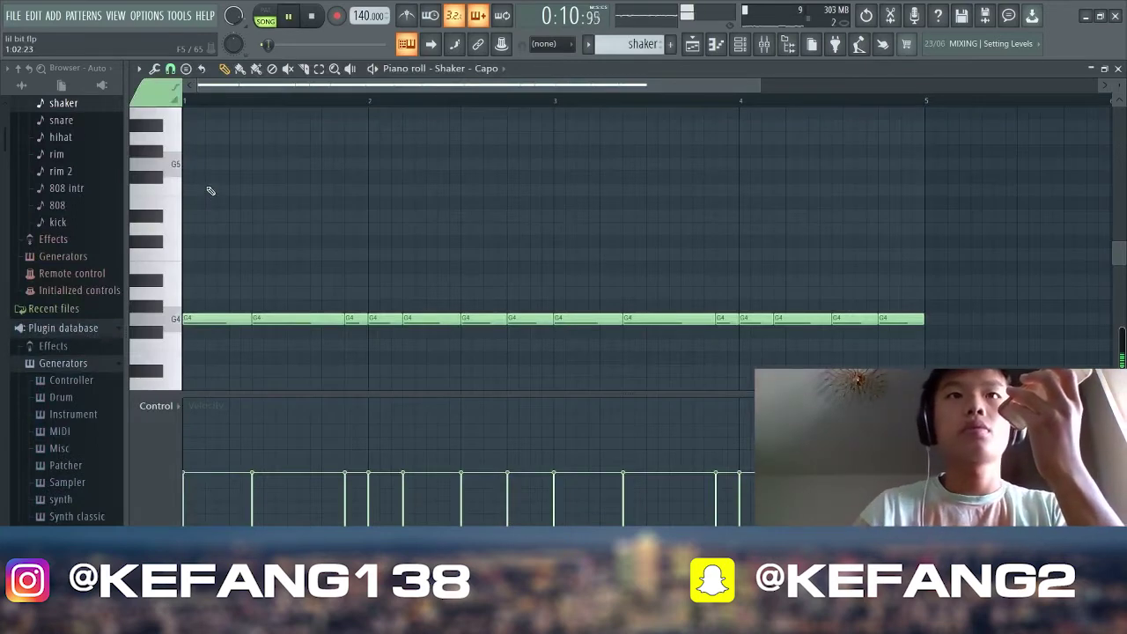
pyautogui.click(269, 17)
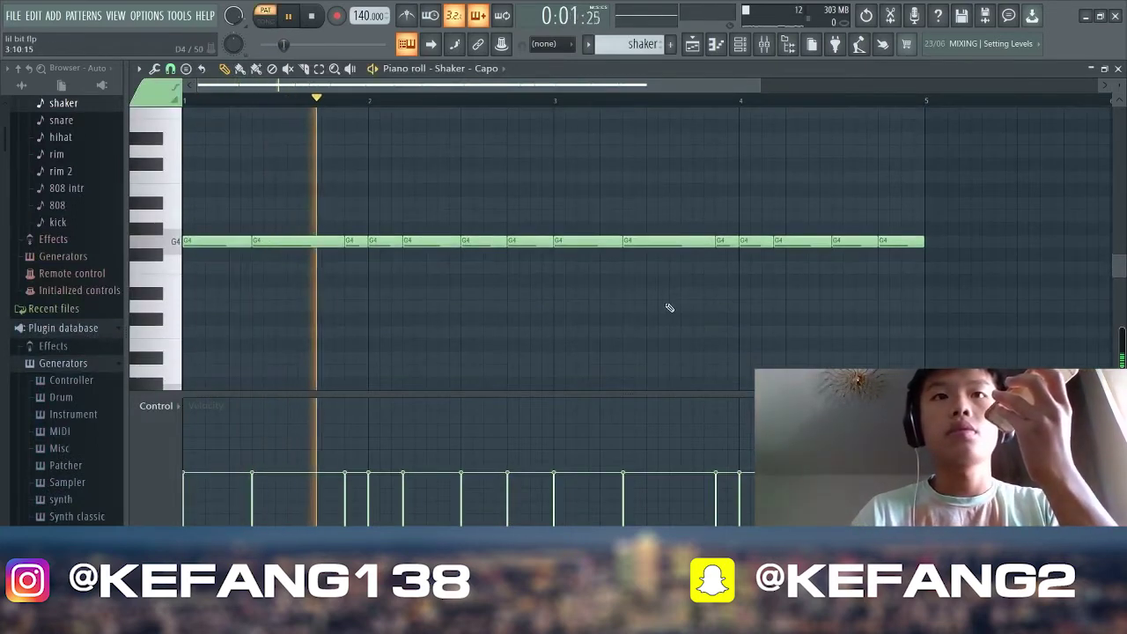
pyautogui.scroll(-1, 669, 307)
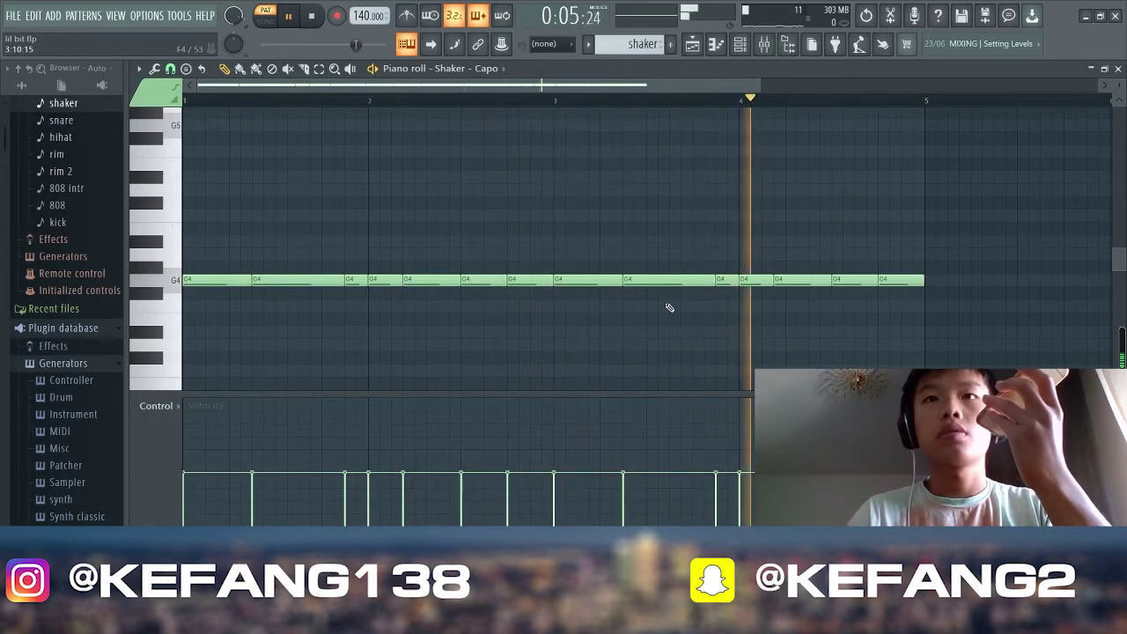
pyautogui.press('space')
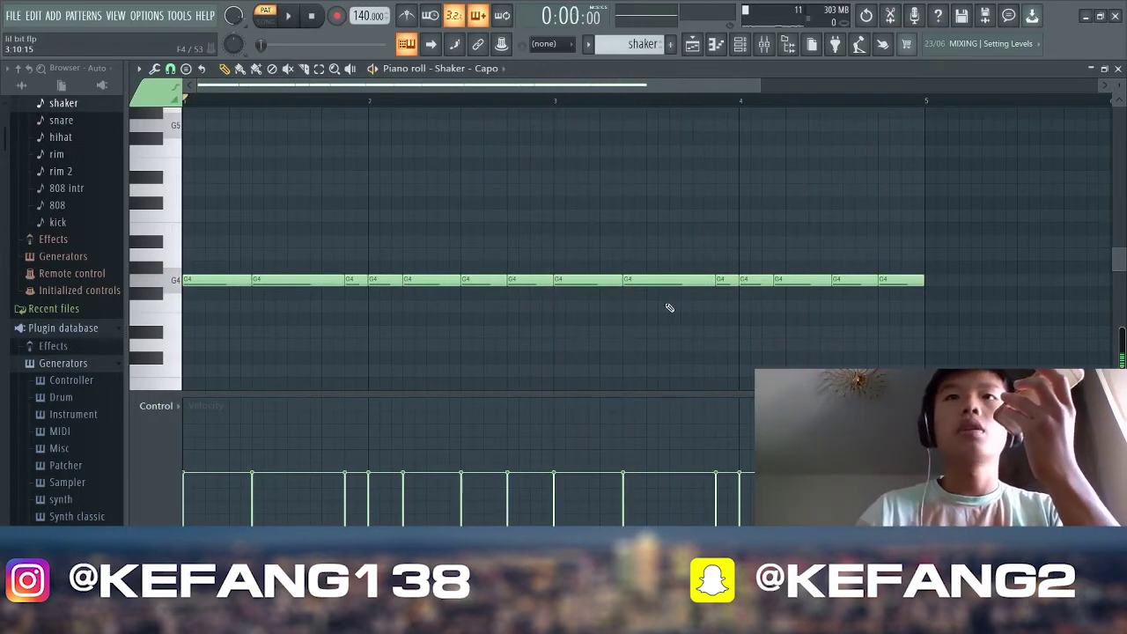
pyautogui.click(693, 46)
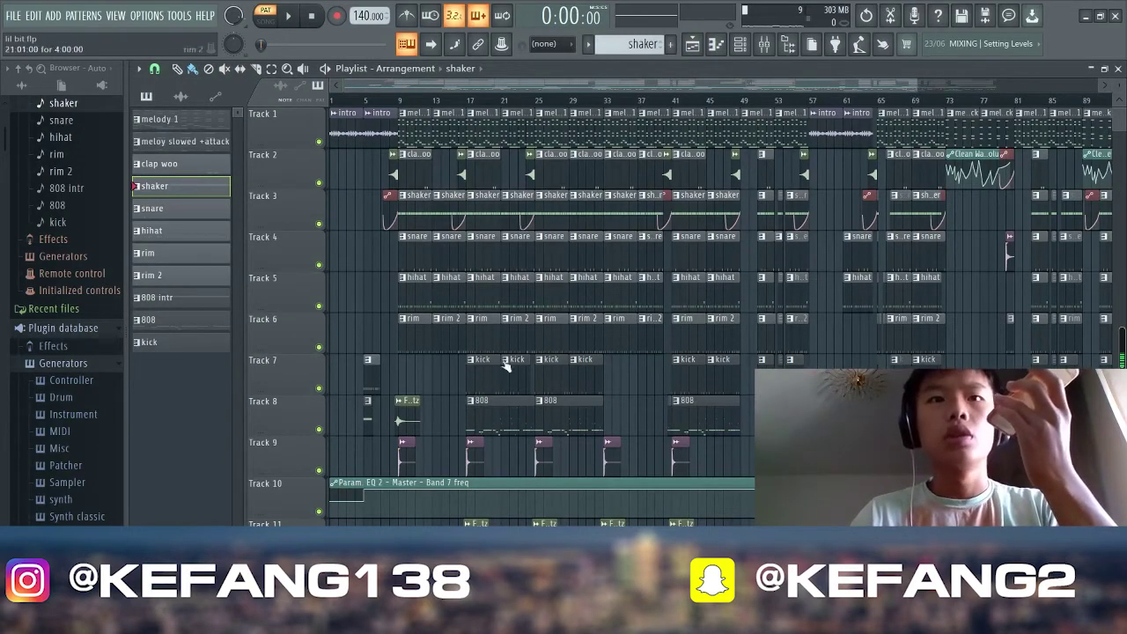
# Check the FX Foof clip's sample settings, and play the arrangement in song mode from around bar 9
pyautogui.doubleClick(398, 423)
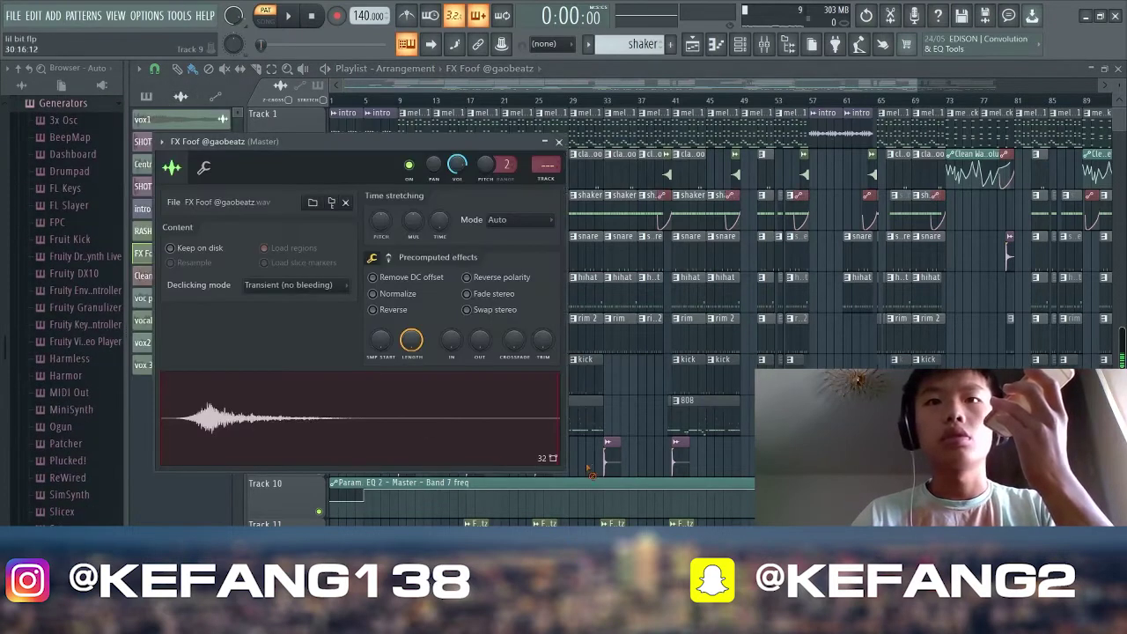
pyautogui.press('Escape')
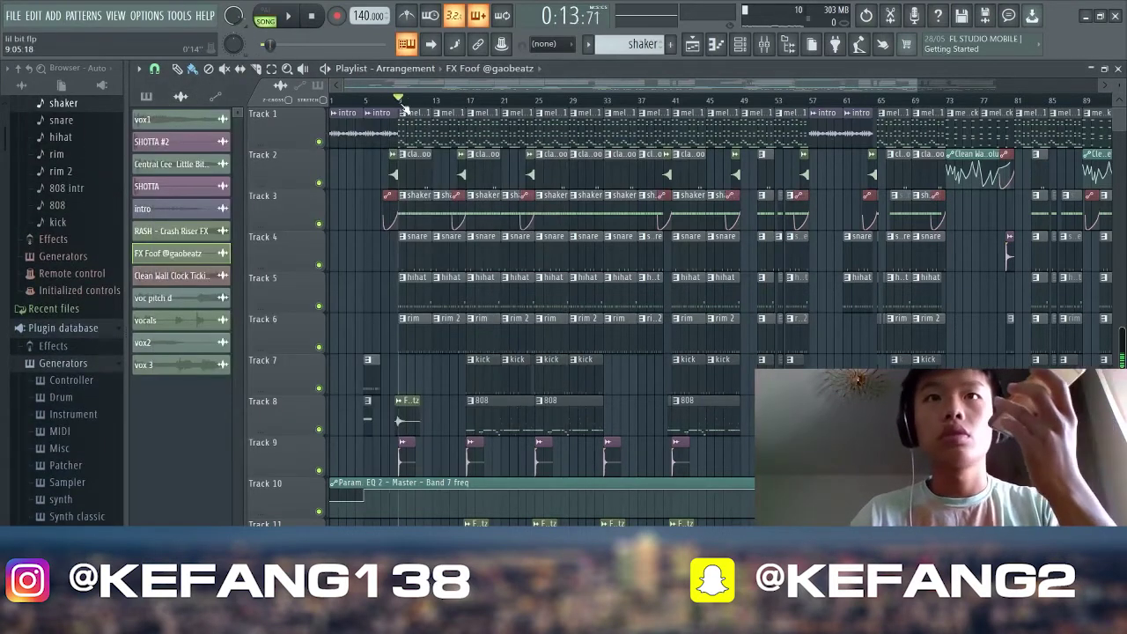
pyautogui.press('space')
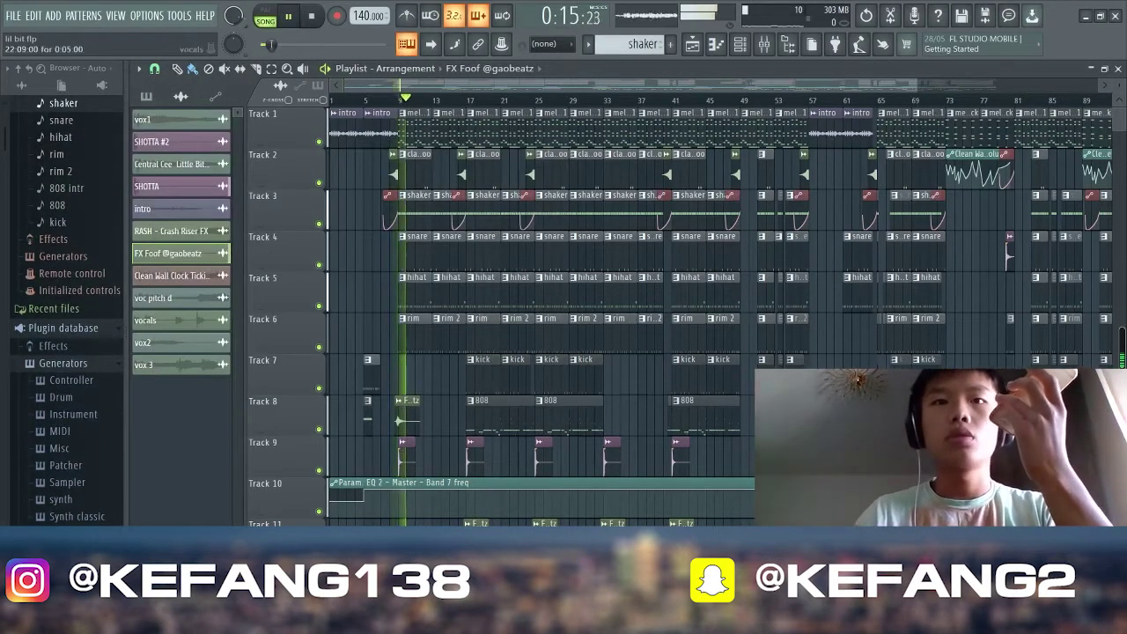
# Solo the vocal chops on Track 12, play them from around bar 17, and turn all the tracks back on
pyautogui.scroll(-4, 493, 423)
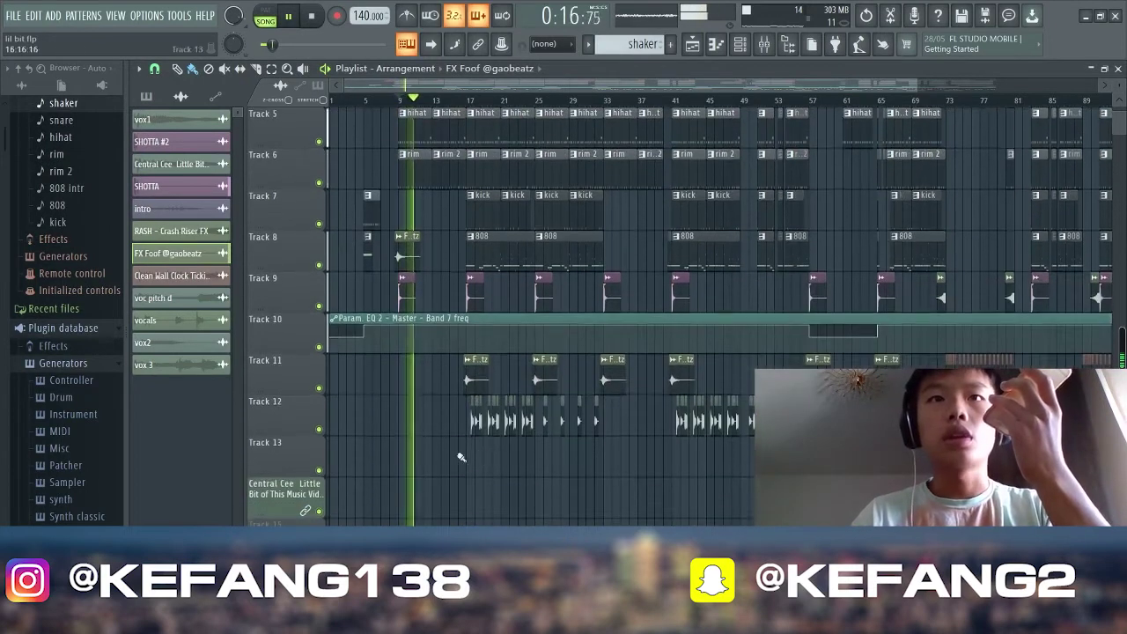
pyautogui.rightClick(323, 432)
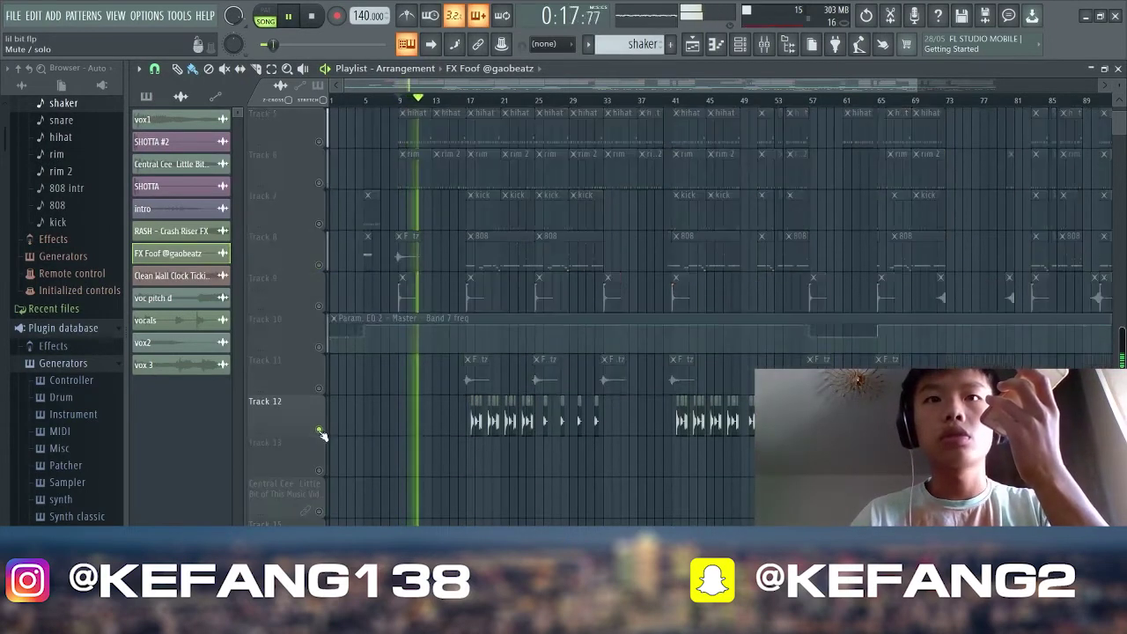
pyautogui.click(467, 100)
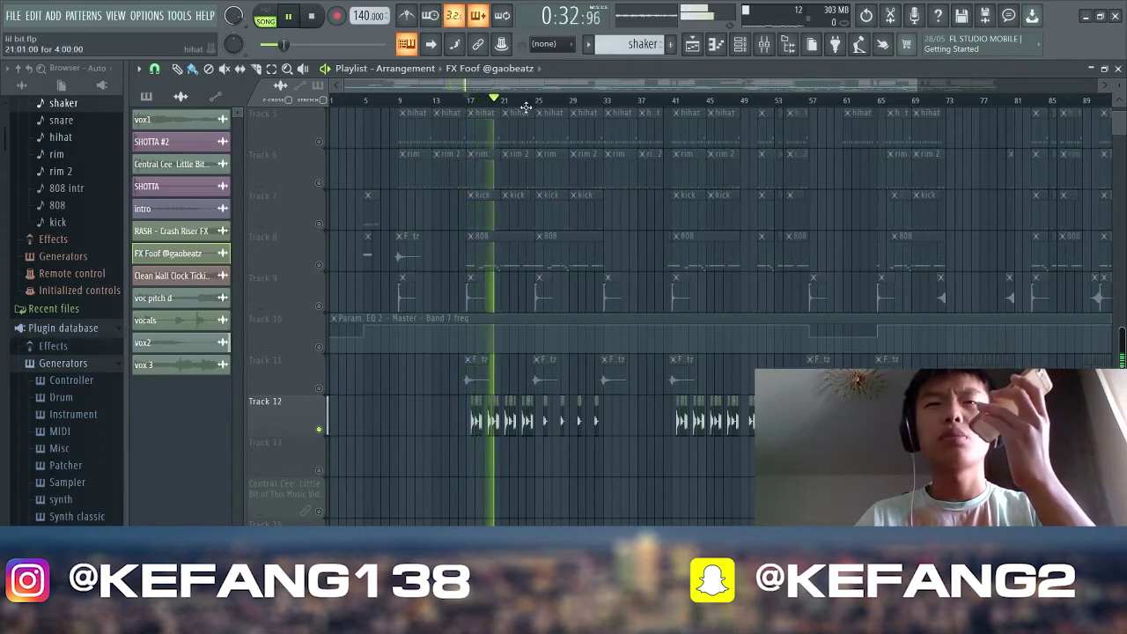
pyautogui.scroll(3, 529, 422)
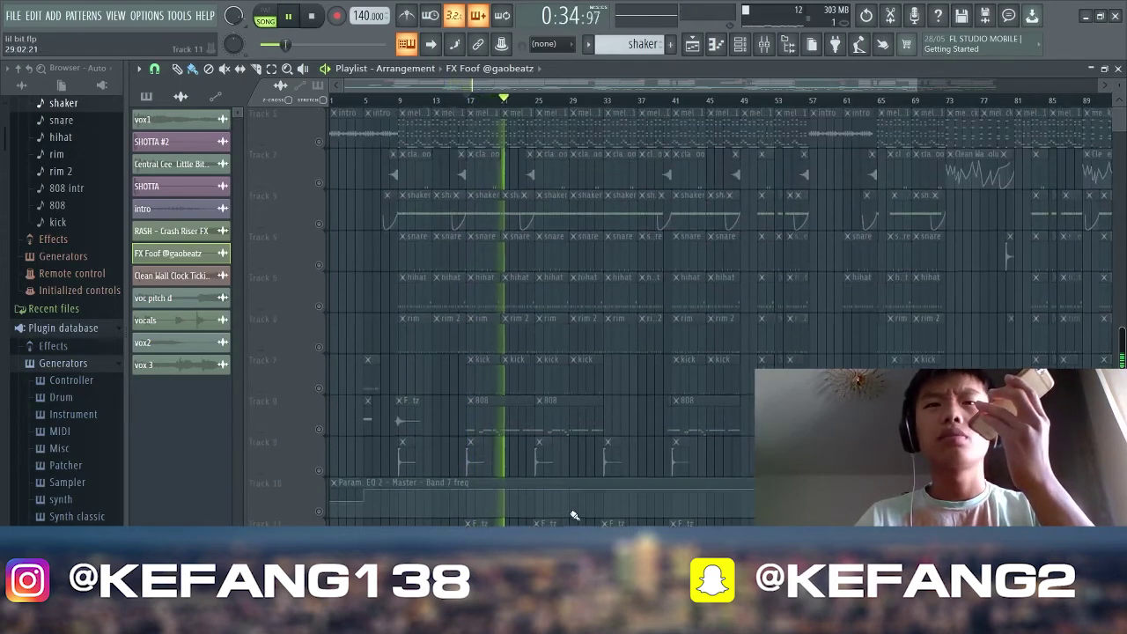
pyautogui.scroll(-2, 573, 516)
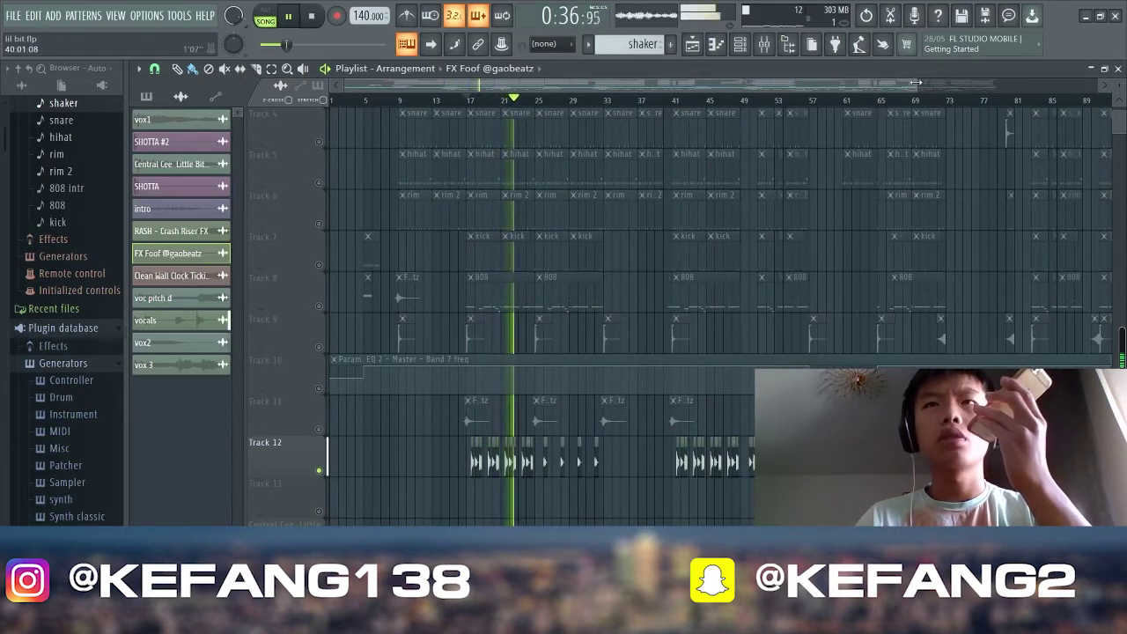
pyautogui.scroll(-2, 836, 90)
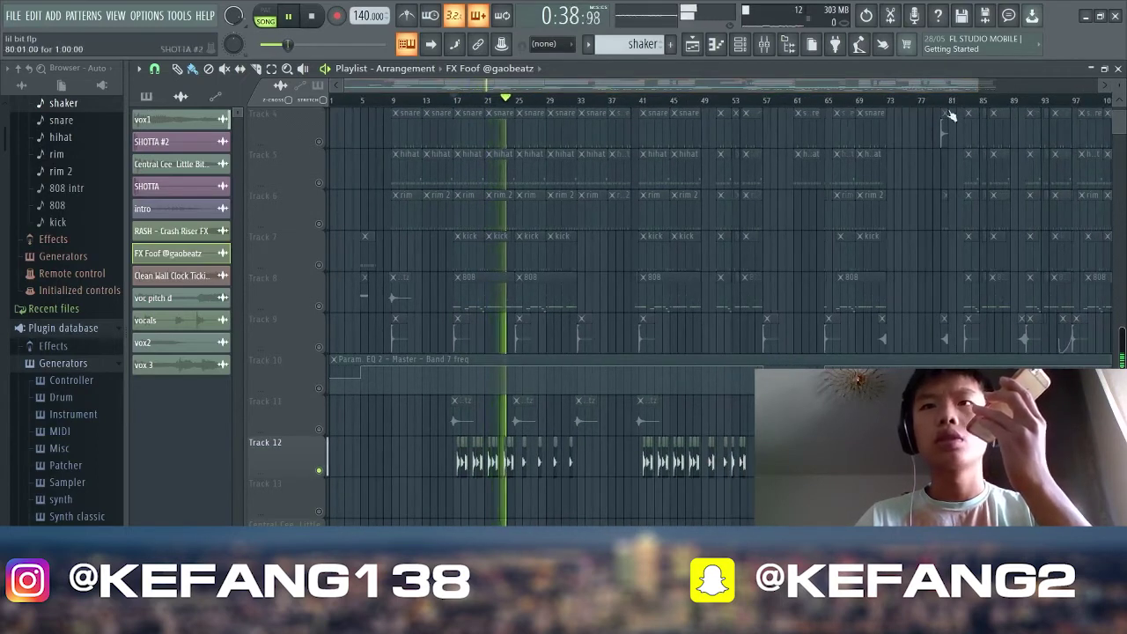
pyautogui.rightClick(319, 470)
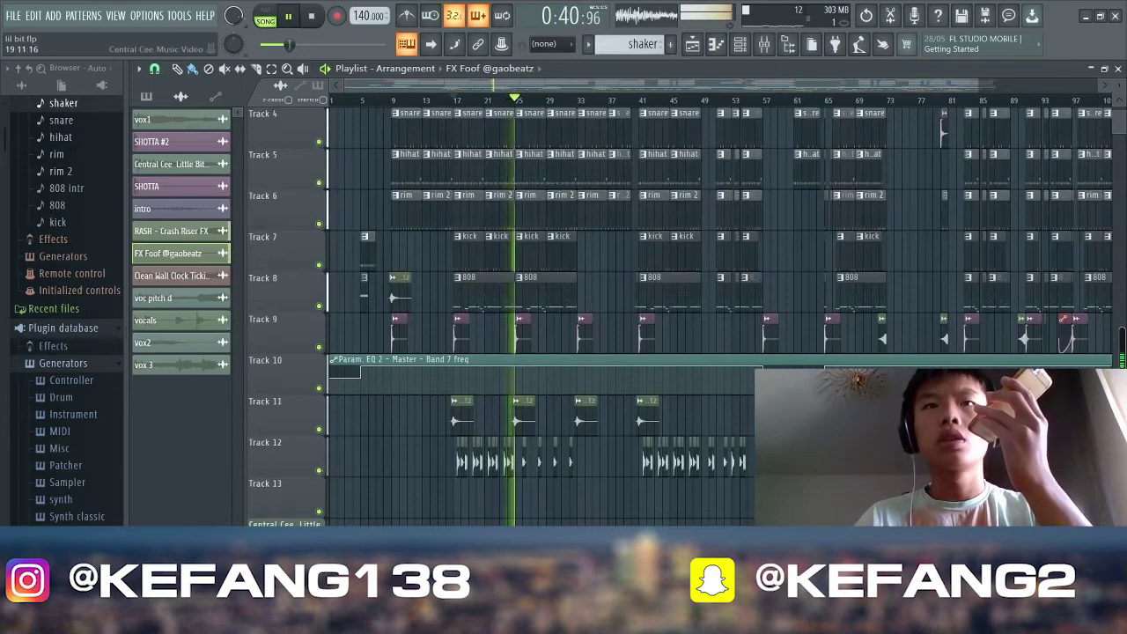
# Solo Track 11, play it from around bar 73, and turn all the tracks back on
pyautogui.scroll(2, 616, 396)
pyautogui.scroll(-2, 669, 396)
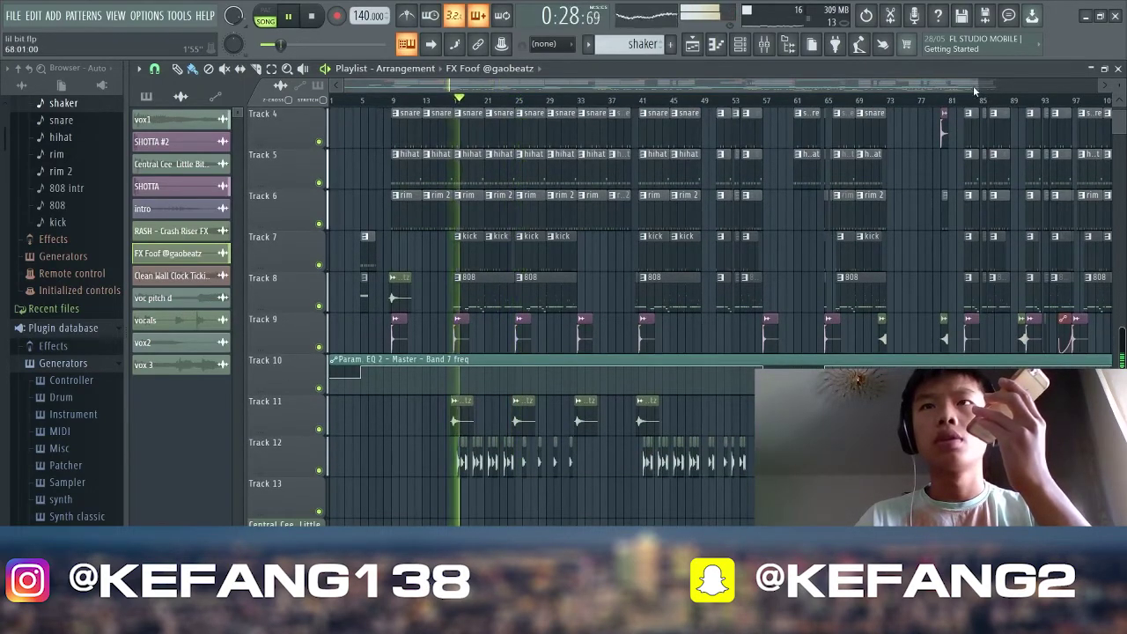
pyautogui.moveTo(999, 86); pyautogui.dragTo(1087, 90)
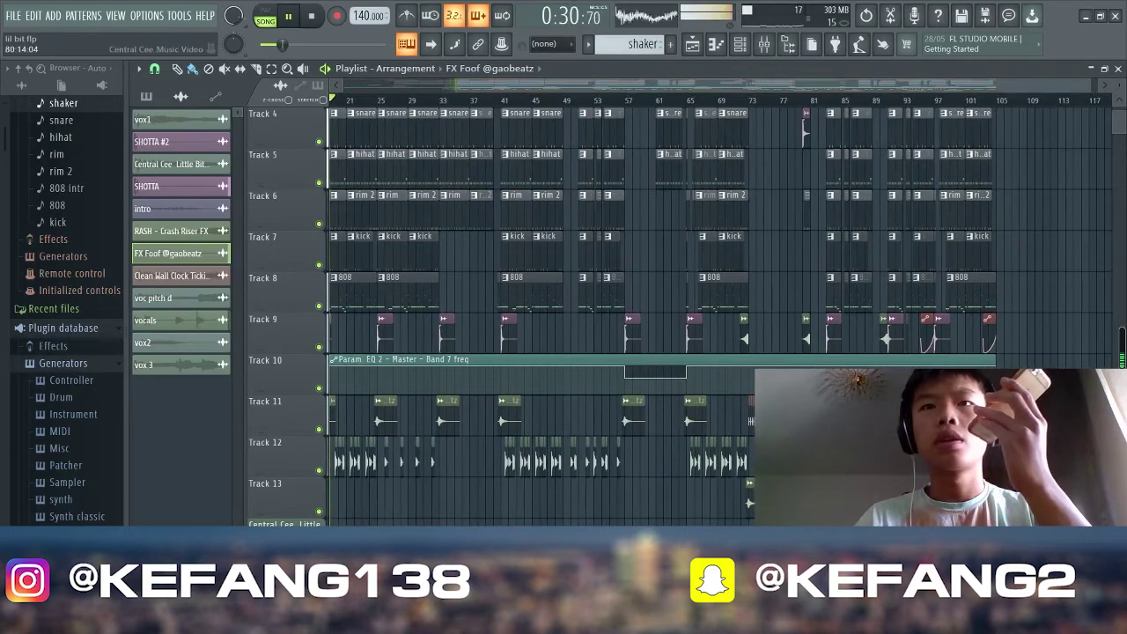
pyautogui.scroll(3, 678, 309)
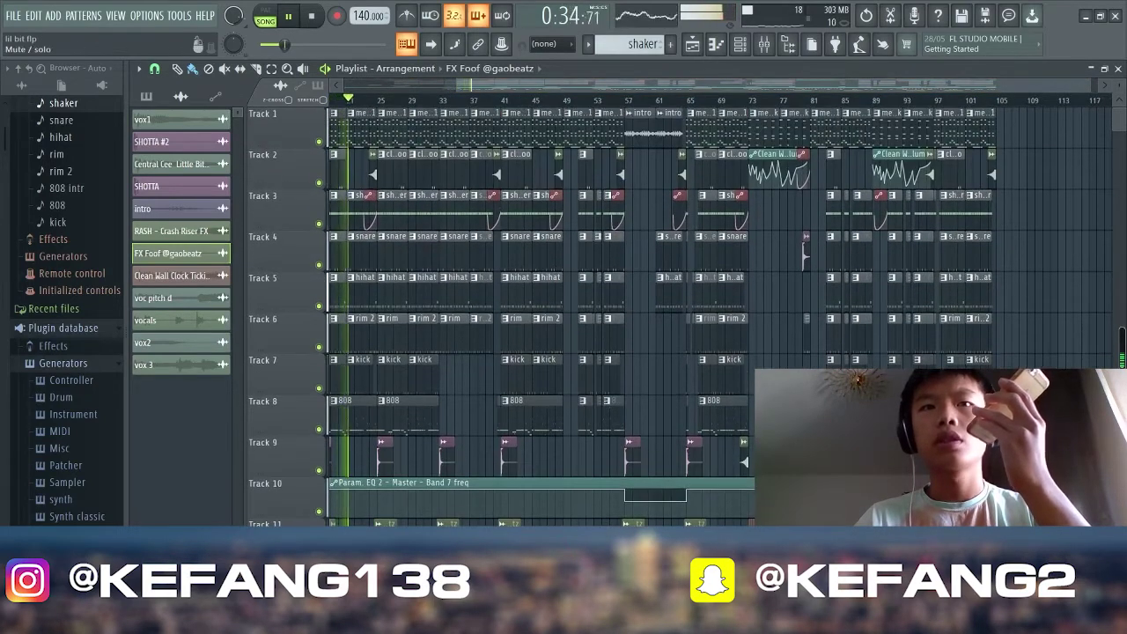
pyautogui.keyDown('ctrl'); pyautogui.click(319, 552); pyautogui.keyUp('ctrl')
pyautogui.click(749, 99)
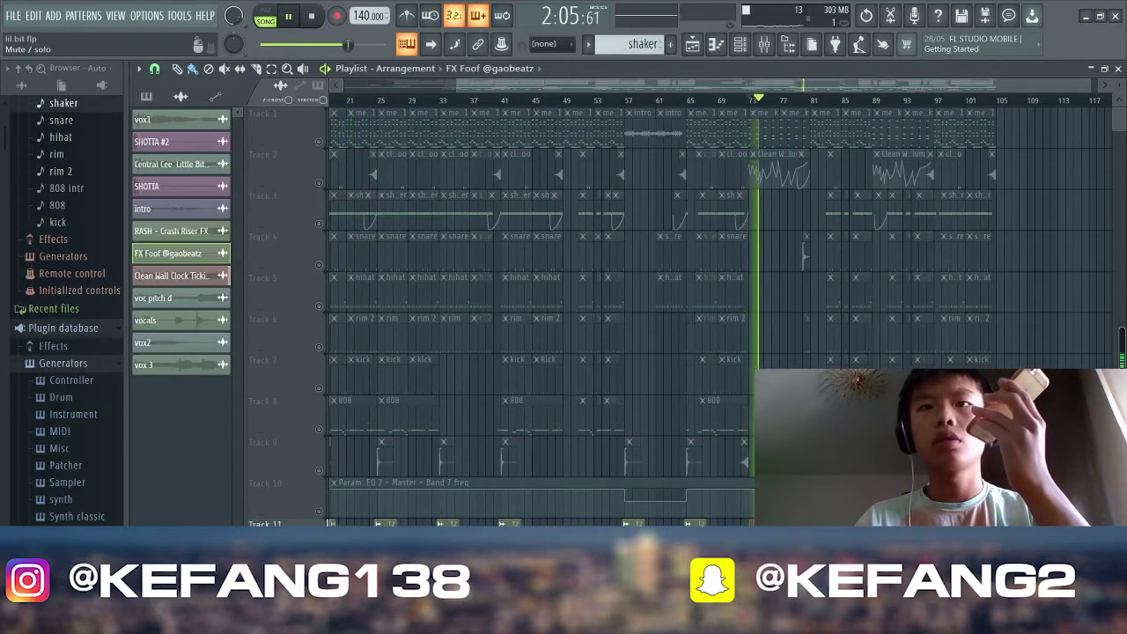
pyautogui.keyDown('ctrl'); pyautogui.click(319, 553); pyautogui.keyUp('ctrl')
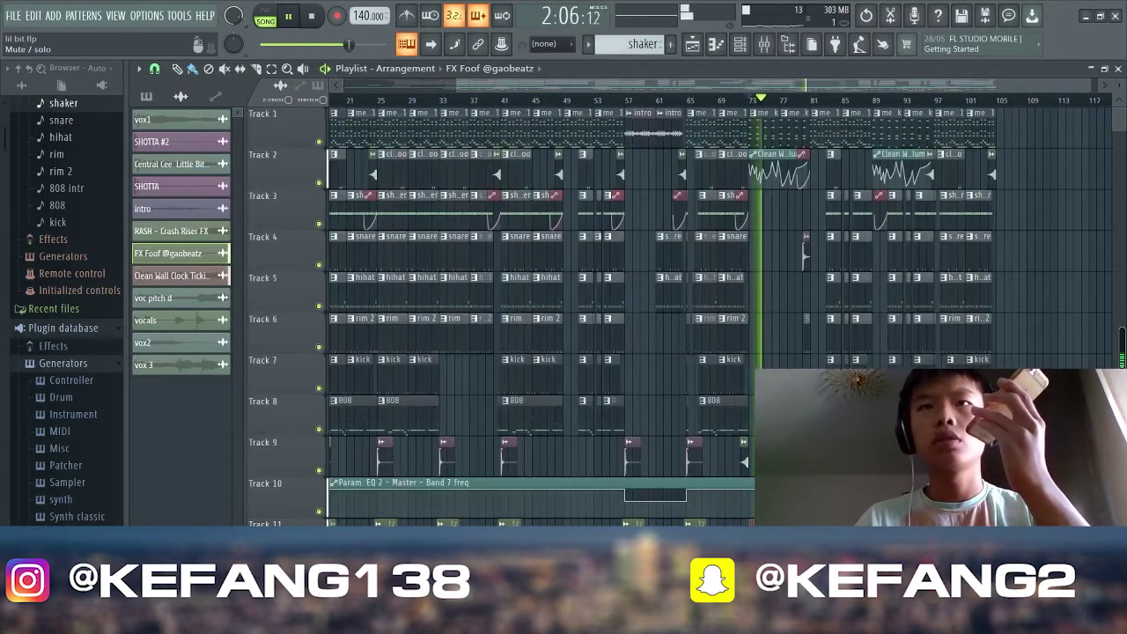
# Play the section from around bar 73 with all tracks active, look over the whole arrangement, and stop playback
pyautogui.click(757, 101)
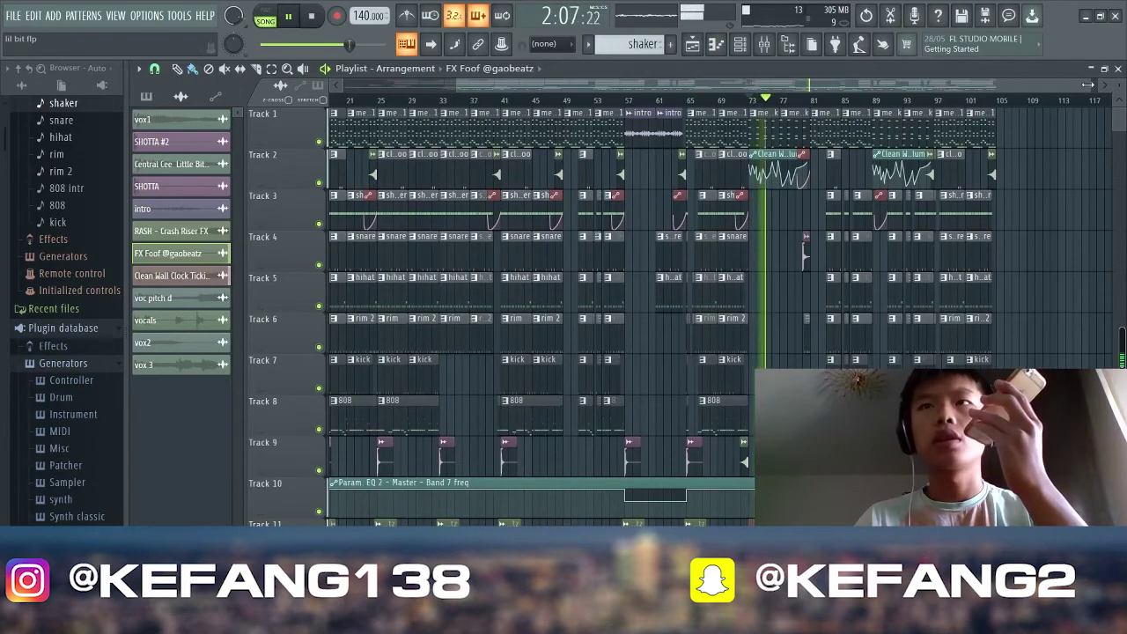
pyautogui.scroll(-1, 1021, 323)
pyautogui.scroll(-2, 1021, 322)
pyautogui.scroll(2, 1021, 323)
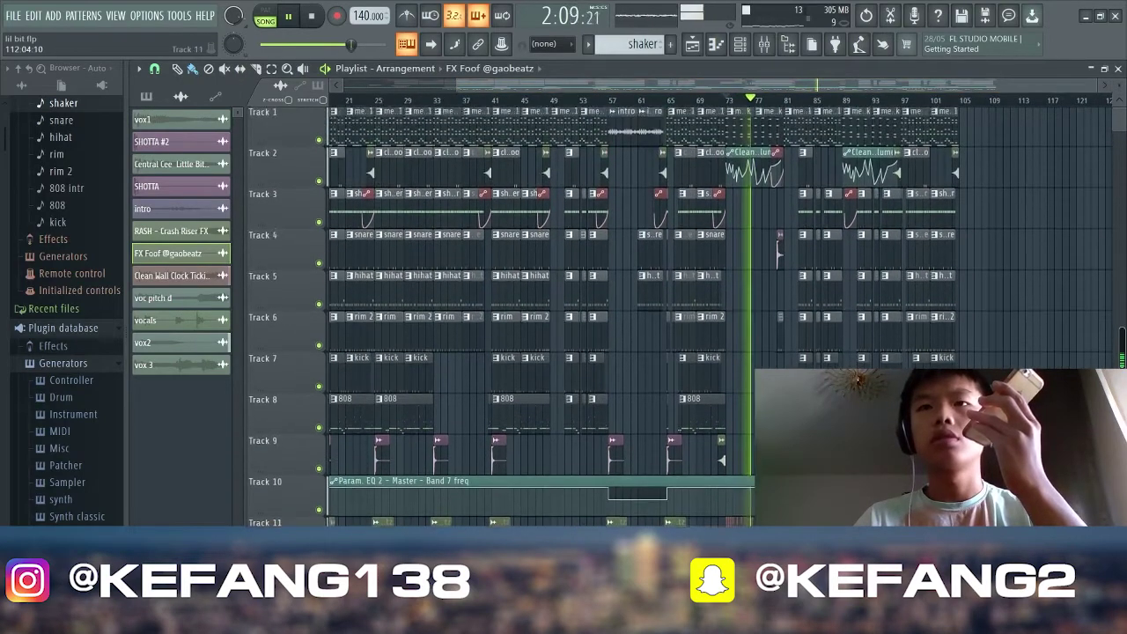
pyautogui.scroll(-2, 1021, 322)
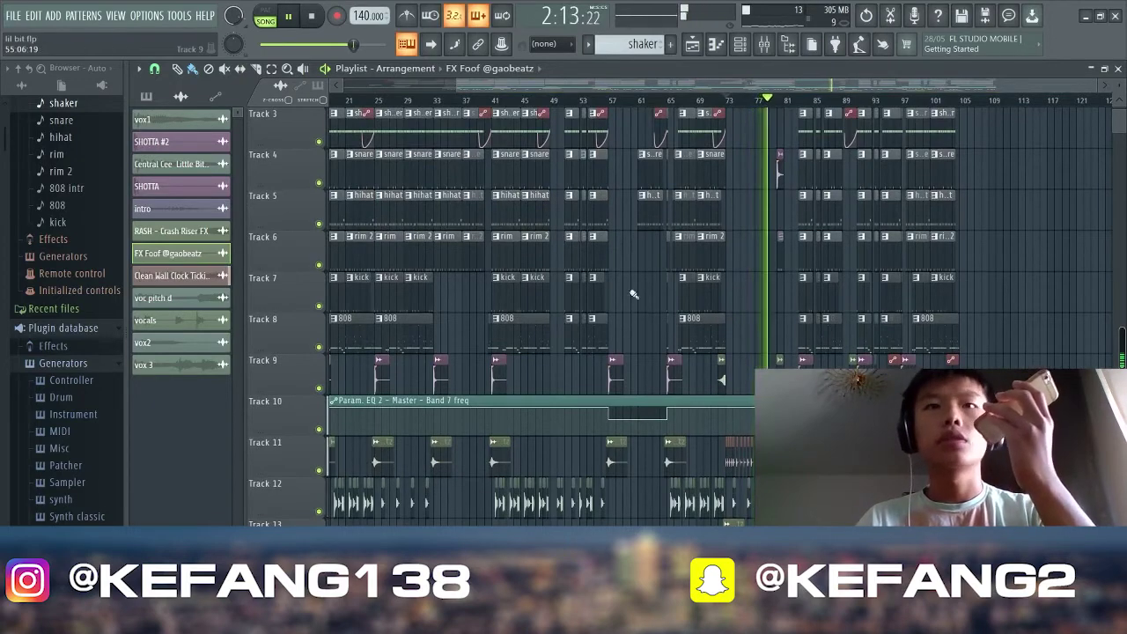
pyautogui.scroll(2, 762, 87)
pyautogui.hscroll(-5, 453, 323)
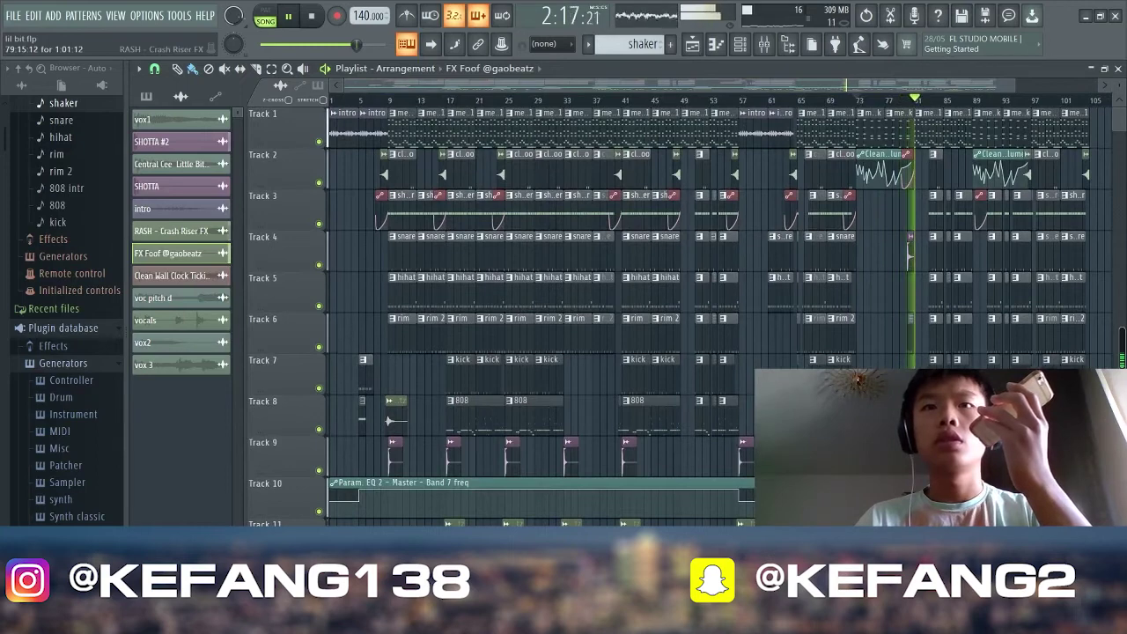
pyautogui.press('space')
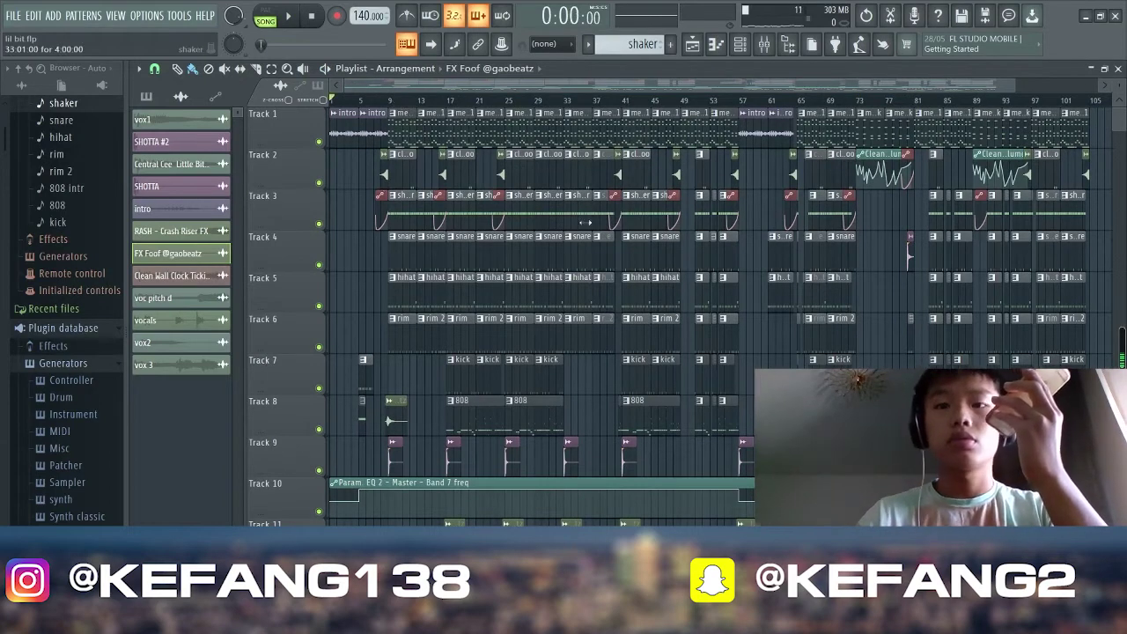
# Play the full arrangement from the beginning to about bar 34, and stop playback
pyautogui.press('space')
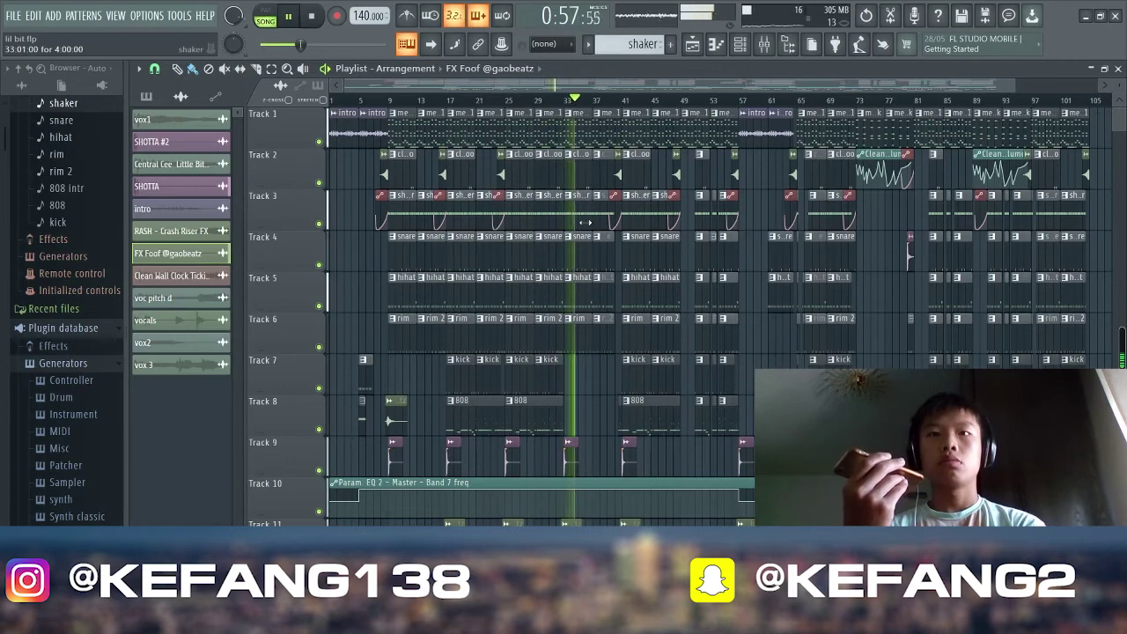
pyautogui.press('space')
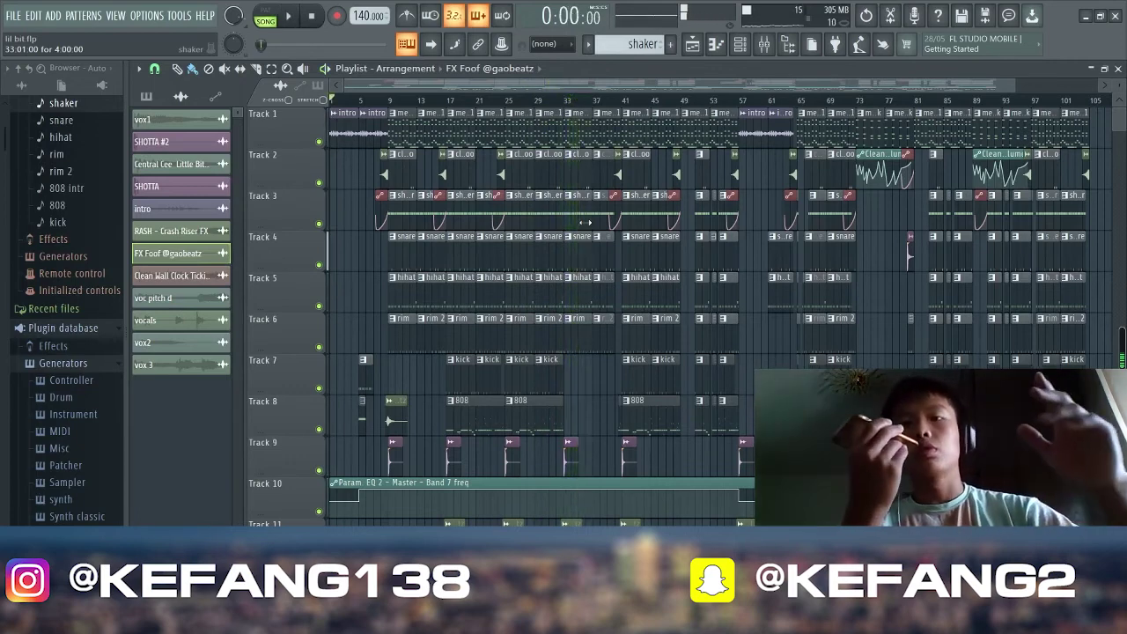